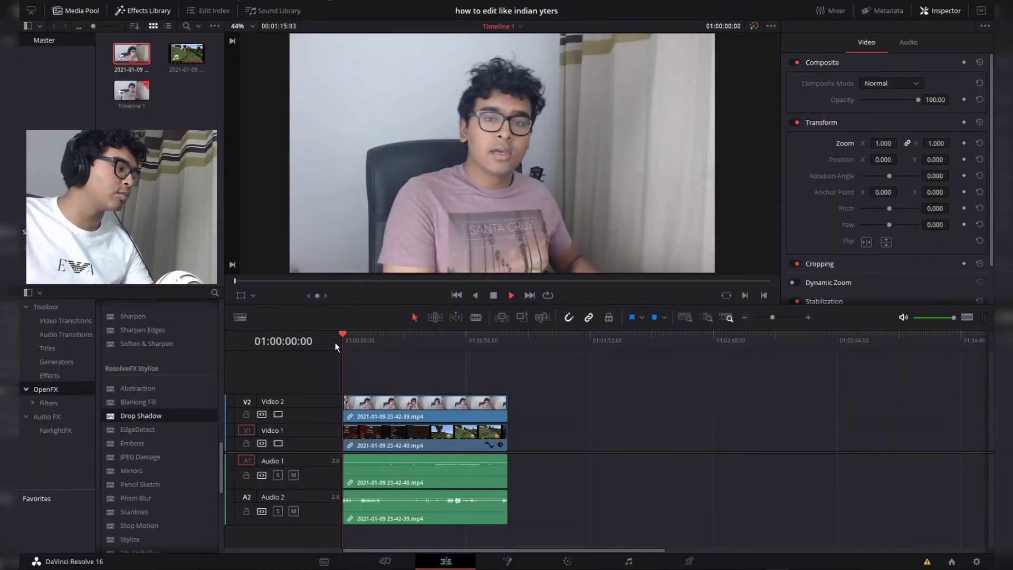
pyautogui.click(352, 342)
pyautogui.click(278, 415)
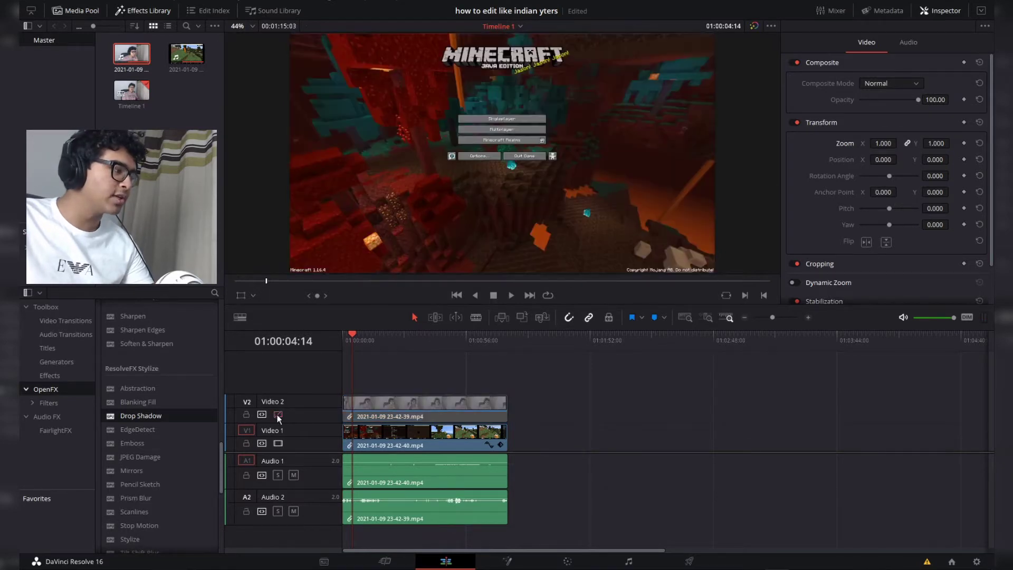
pyautogui.click(380, 440)
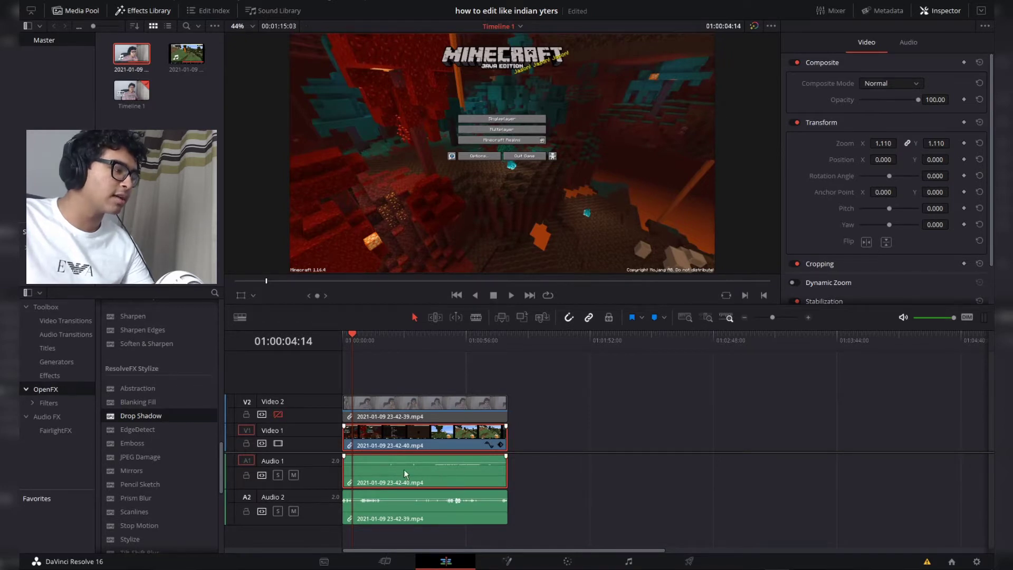
pyautogui.click(278, 415)
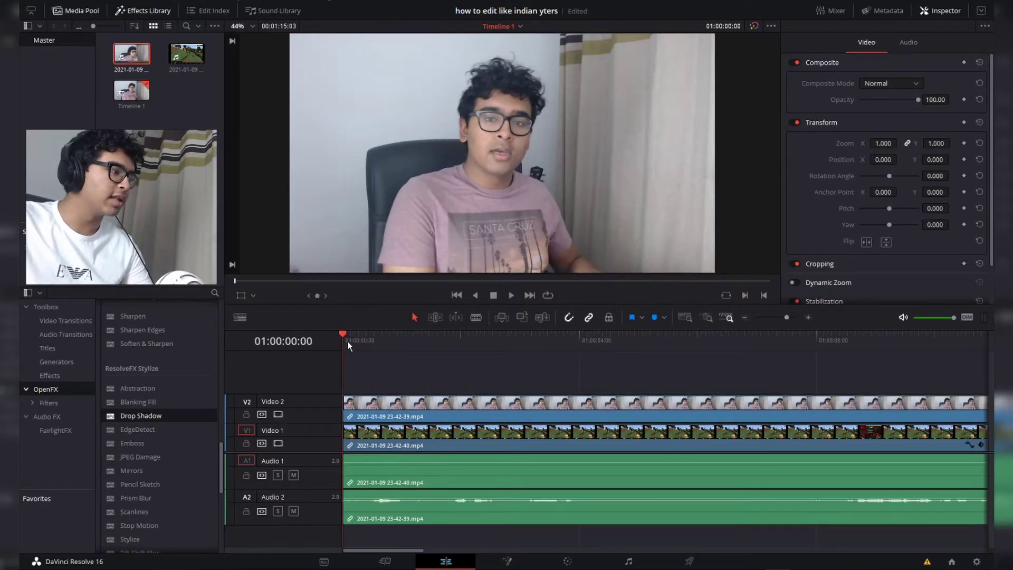
# - Preview the edit, then keyframe the webcam clip's Zoom and Position at 00:12
pyautogui.press('space')
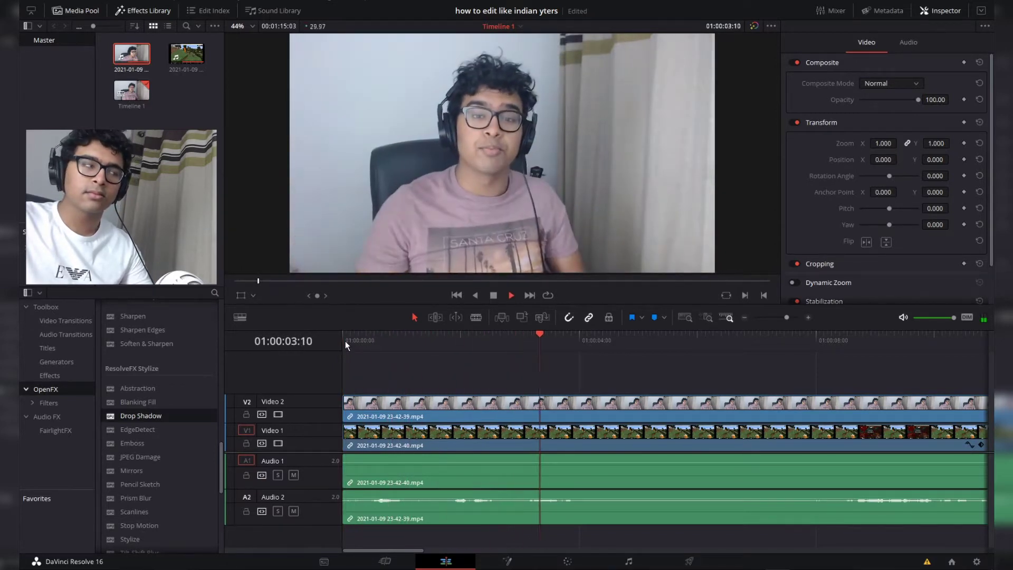
pyautogui.press('space')
pyautogui.click(373, 338)
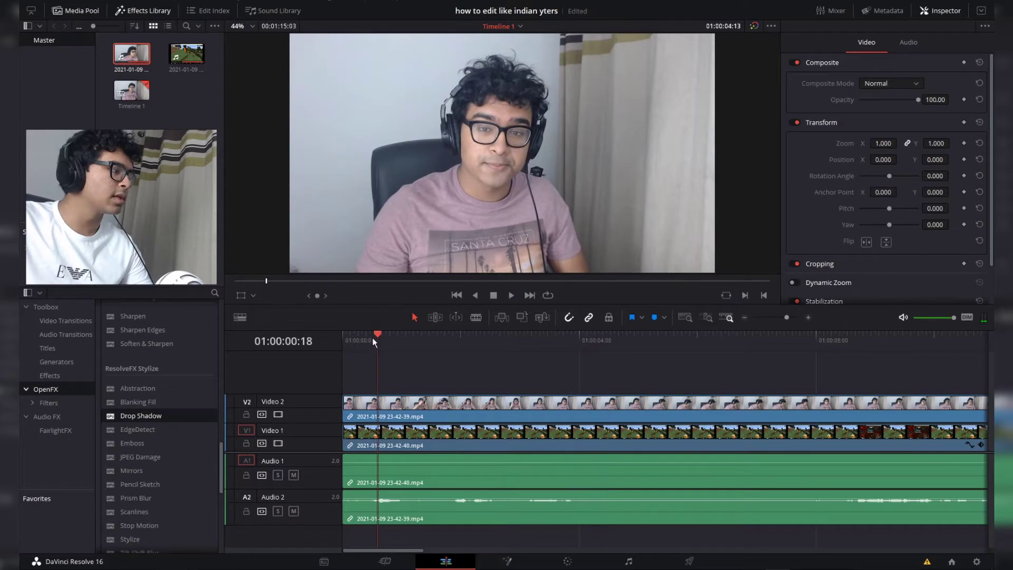
pyautogui.moveTo(373, 337); pyautogui.dragTo(332, 341)
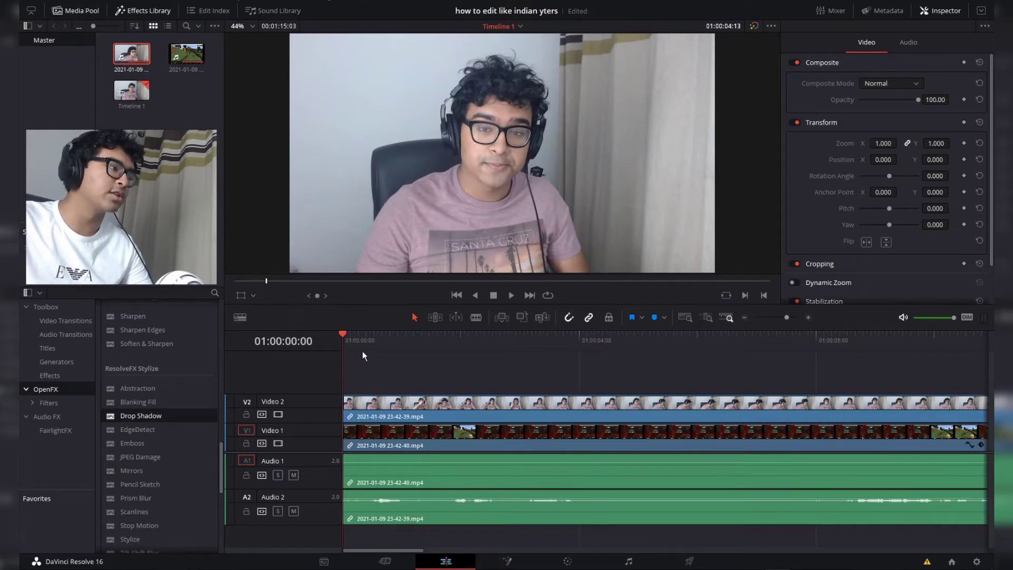
pyautogui.moveTo(347, 336); pyautogui.dragTo(366, 338)
pyautogui.click(406, 403)
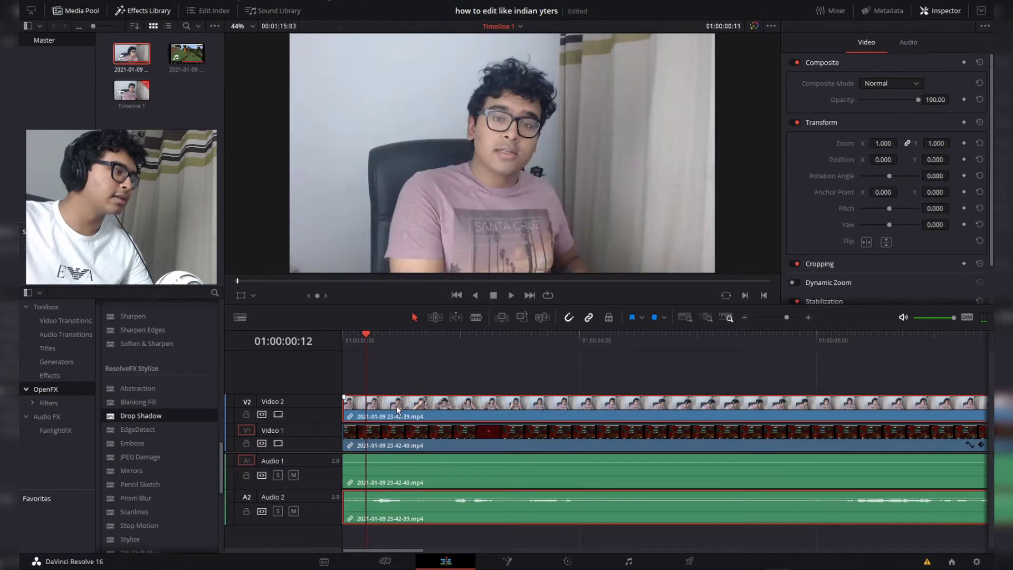
pyautogui.click(964, 144)
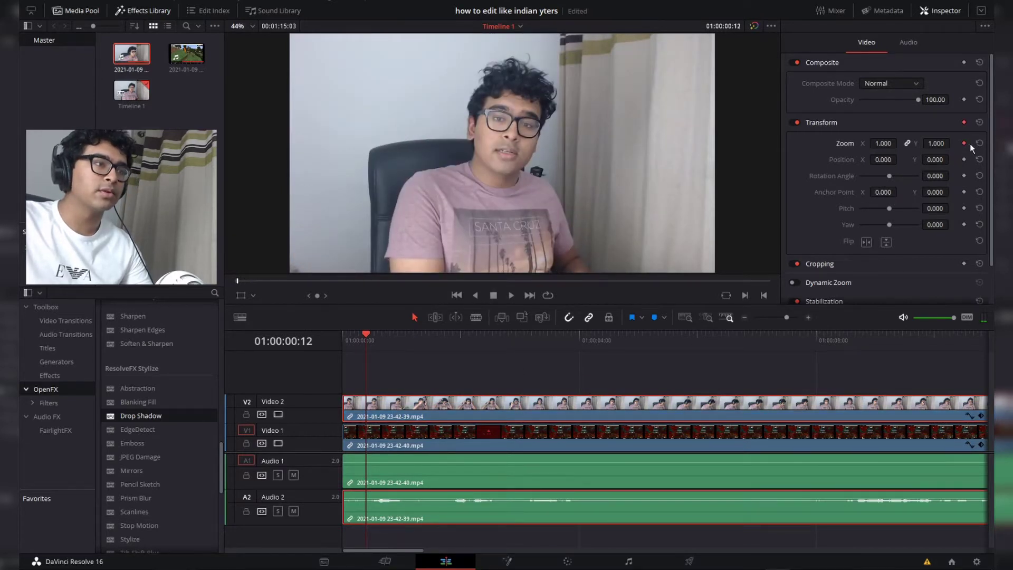
pyautogui.click(964, 159)
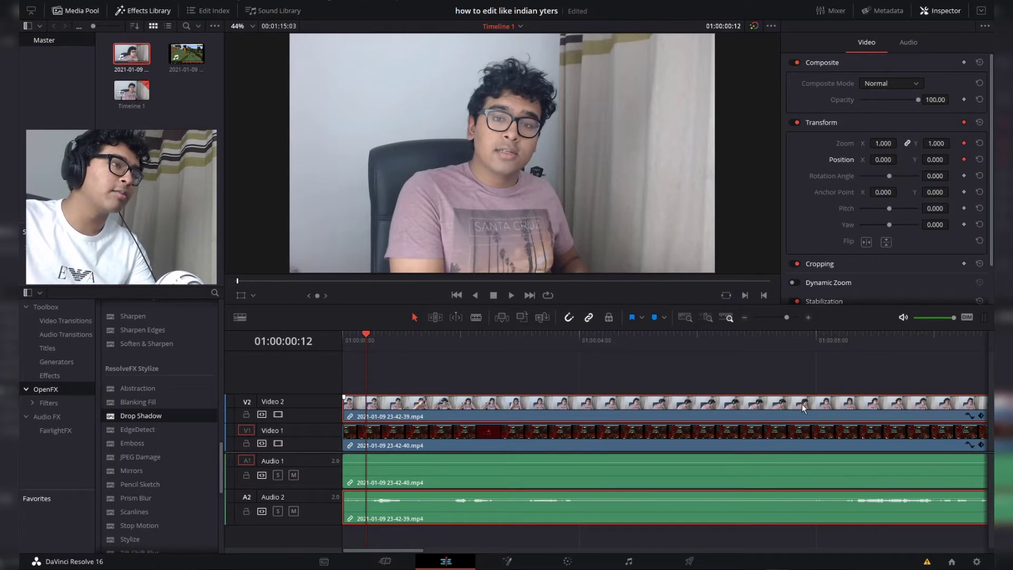
# - At 00:18 set the webcam's Zoom to 1.55 and Position Y to -106, then preview
pyautogui.press('Right')
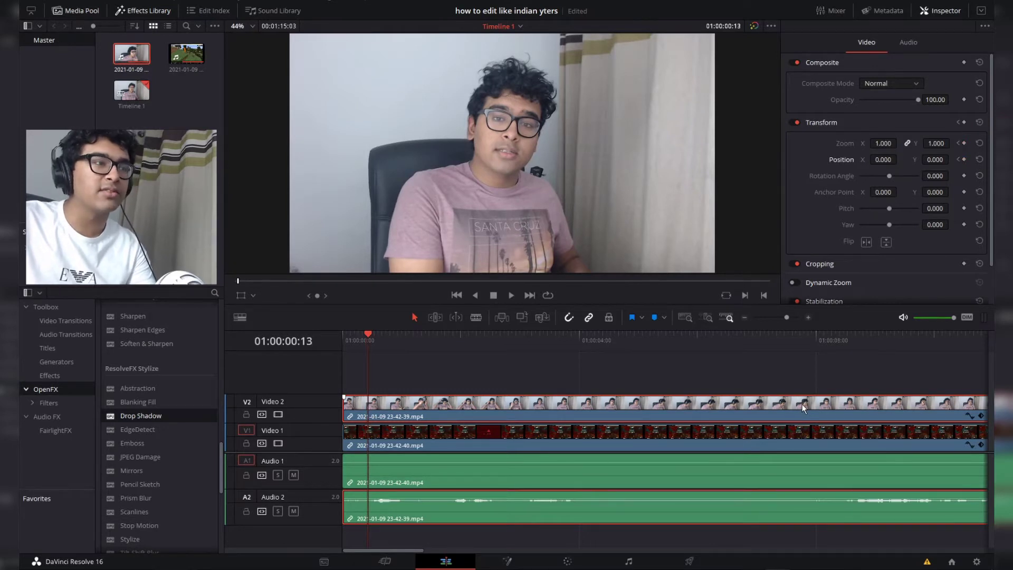
pyautogui.press('Right')
pyautogui.press('Right')
pyautogui.press('Right')
pyautogui.press('Right')
pyautogui.press('Right')
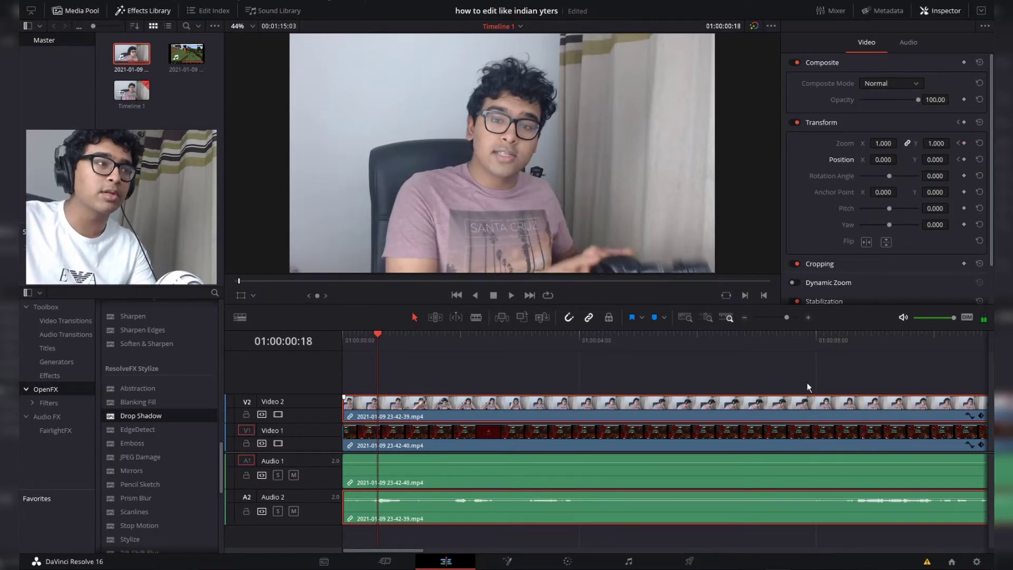
pyautogui.moveTo(883, 143); pyautogui.dragTo(945, 159)
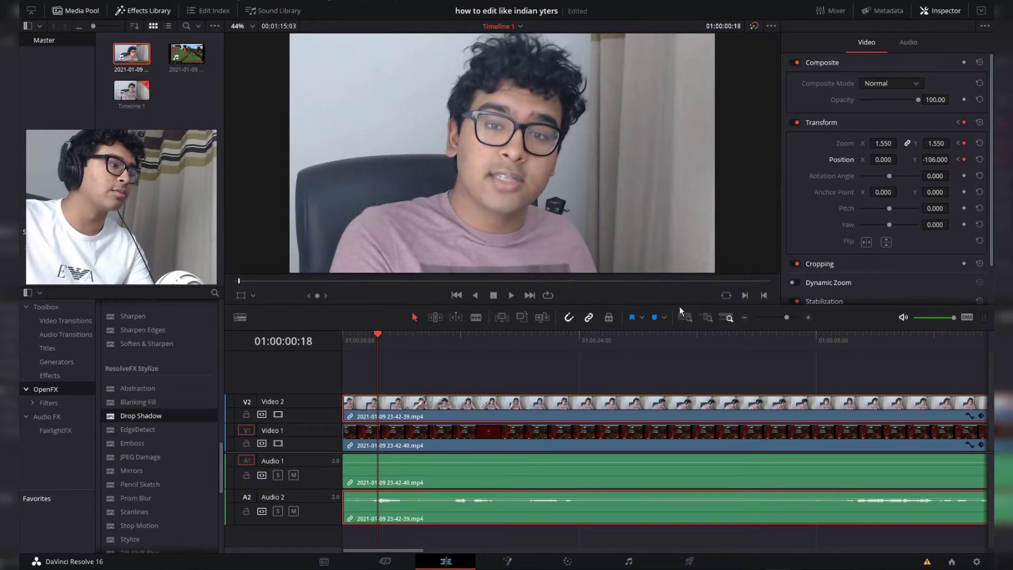
pyautogui.click(358, 340)
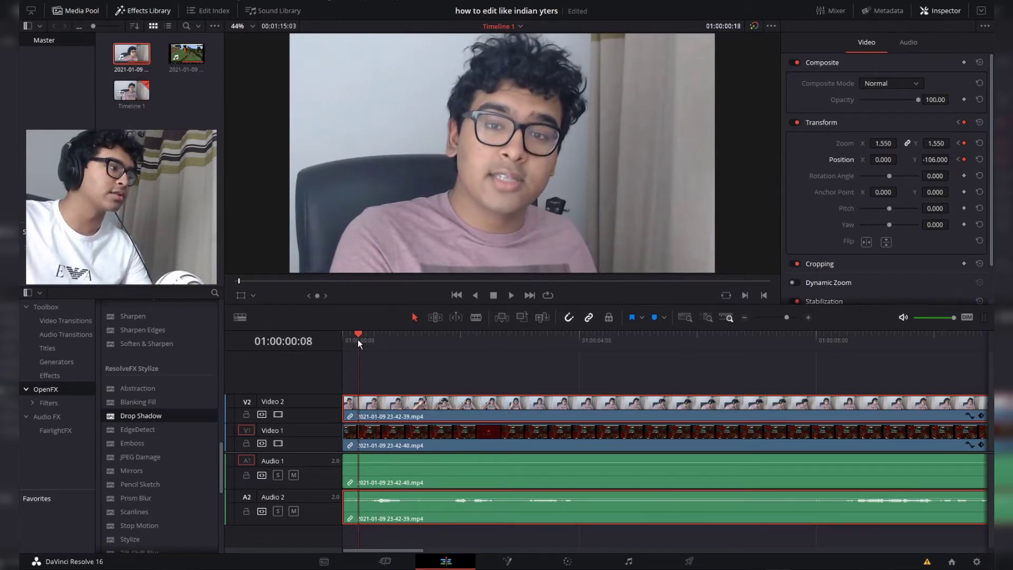
pyautogui.press('space')
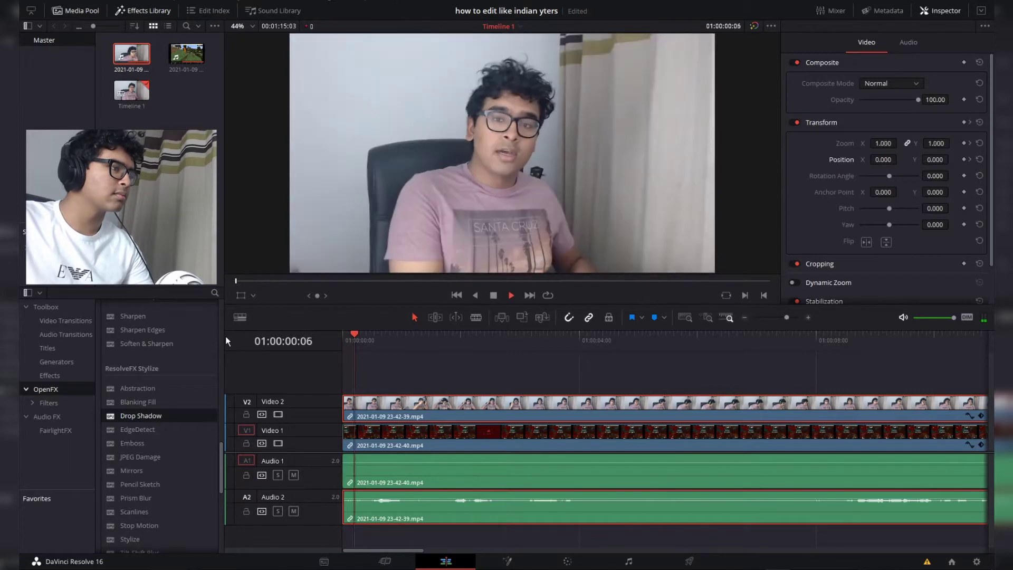
pyautogui.press('space')
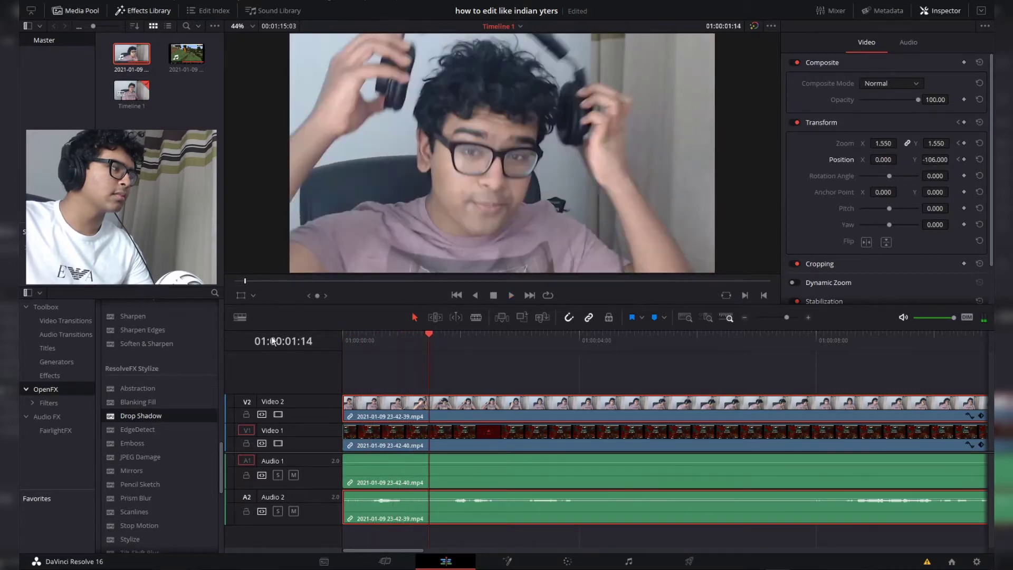
# - Add Zoom and Position hold keyframes at 01:24
pyautogui.moveTo(430, 336); pyautogui.dragTo(449, 336)
pyautogui.click(964, 143)
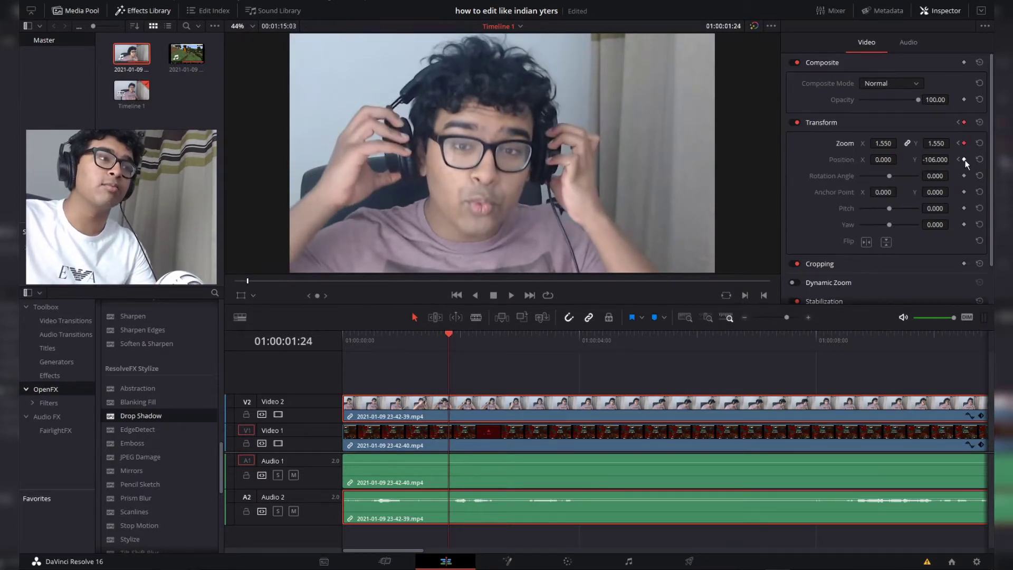
pyautogui.click(965, 160)
pyautogui.press('Right')
pyautogui.press('Right')
pyautogui.press('Right')
pyautogui.press('Right')
pyautogui.press('Right')
pyautogui.press('Right')
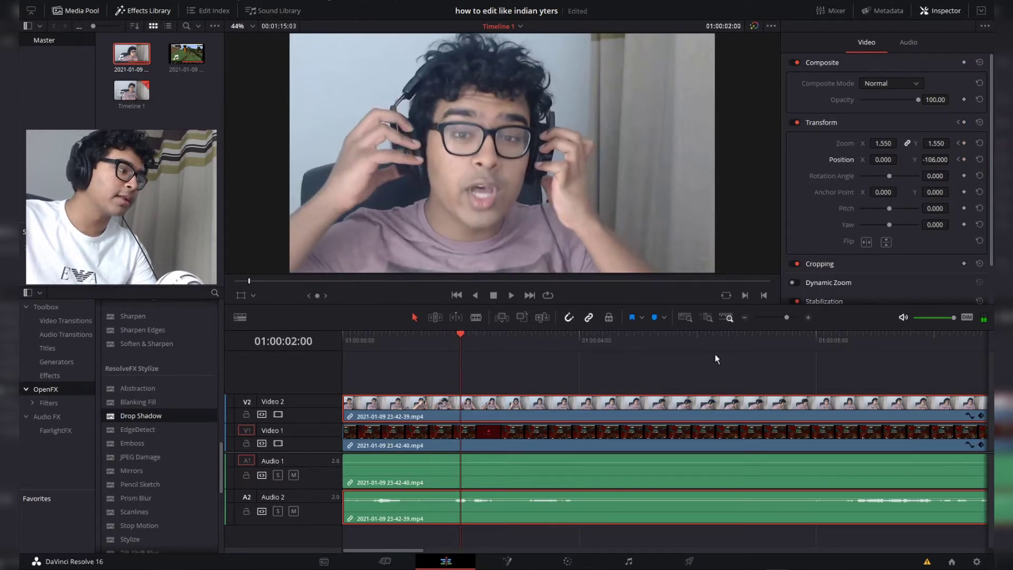
# - At 02:00 reset the webcam's Zoom to 1.000 and Position Y to 0, then preview
pyautogui.doubleClick(845, 142)
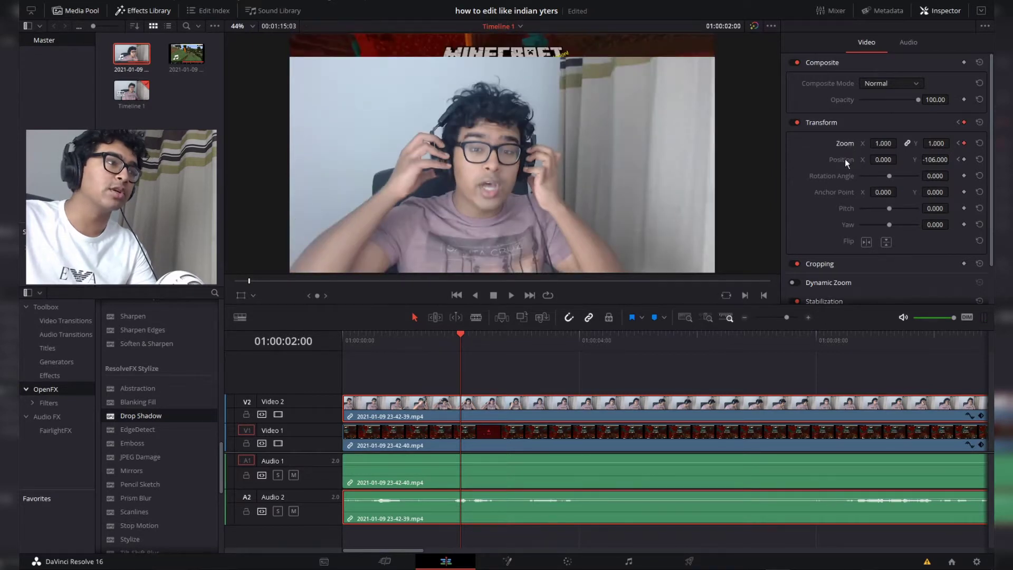
pyautogui.doubleClick(844, 159)
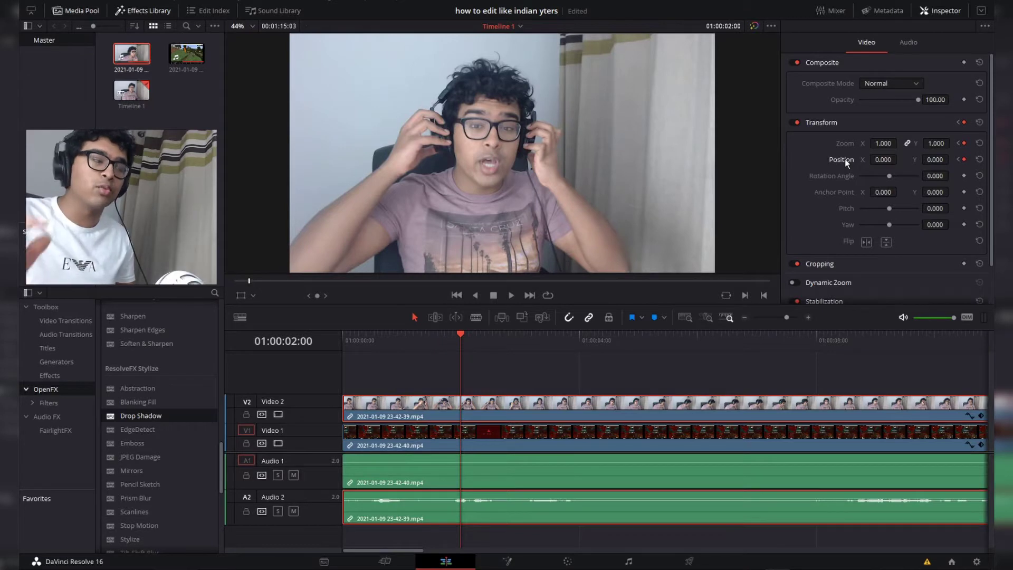
pyautogui.click(964, 143)
pyautogui.moveTo(438, 343); pyautogui.dragTo(338, 341)
pyautogui.press('space')
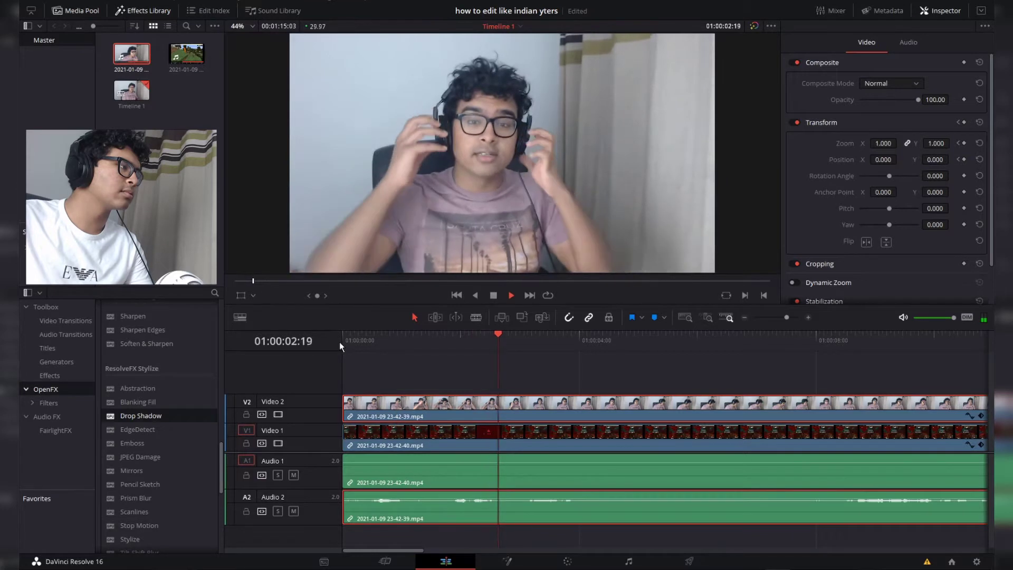
pyautogui.press('space')
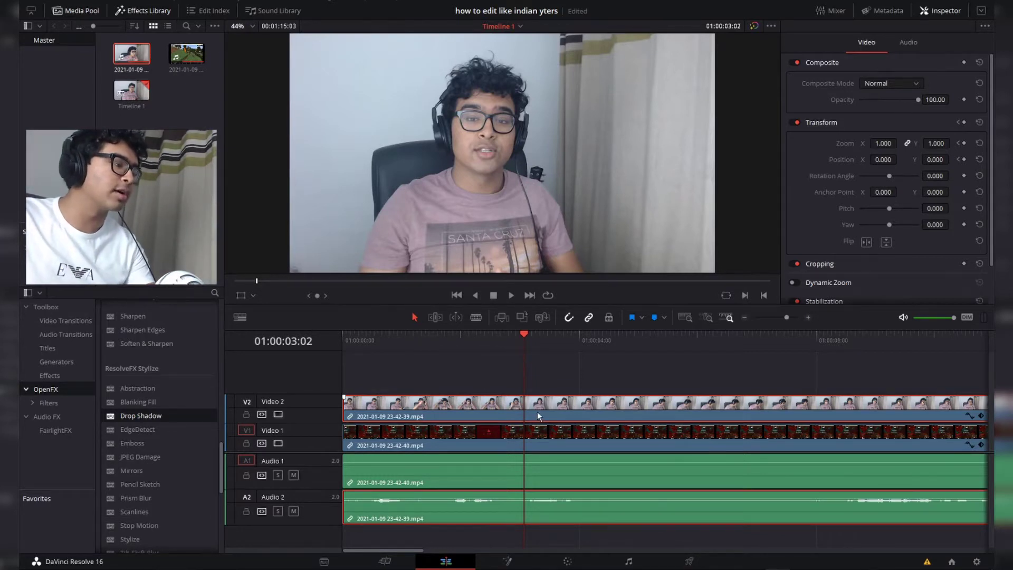
# - Add Zoom and Position hold keyframes on the webcam clip at 03:03
pyautogui.press('Right')
pyautogui.press('Right')
pyautogui.press('Left')
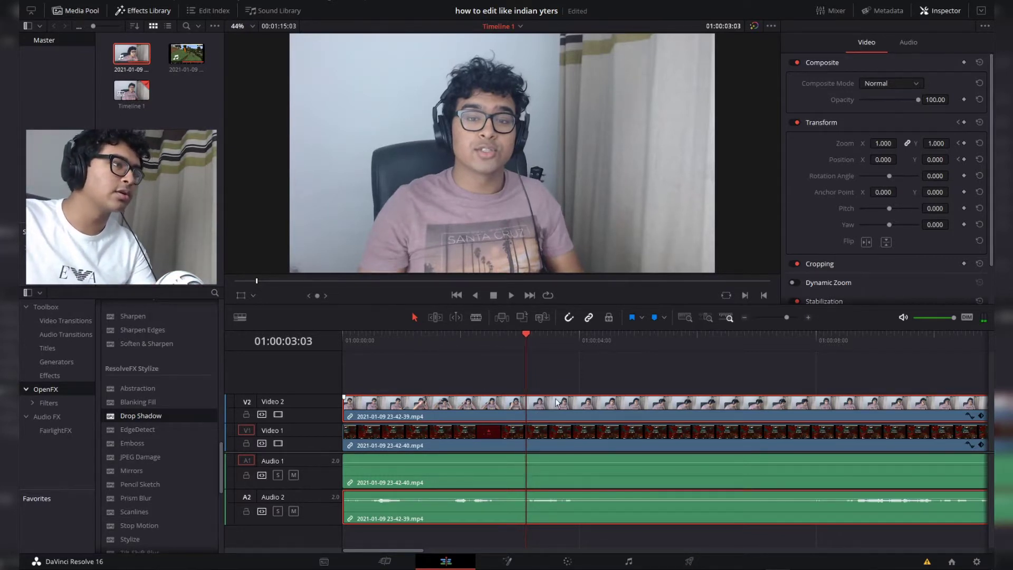
pyautogui.click(964, 143)
pyautogui.click(964, 159)
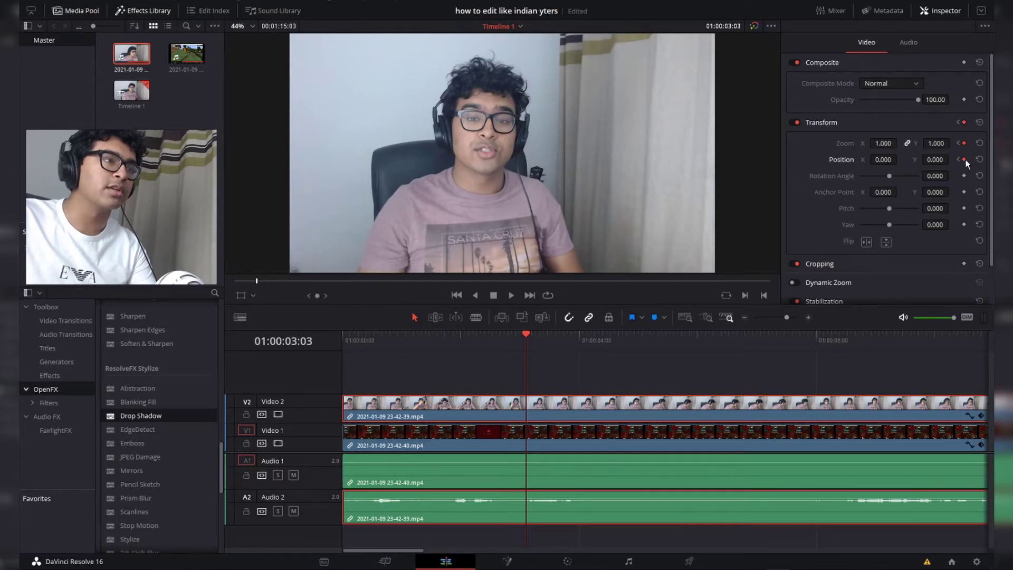
pyautogui.press('Right')
pyautogui.press('Right')
pyautogui.press('Right')
pyautogui.press('Right')
pyautogui.press('Right')
pyautogui.press('Right')
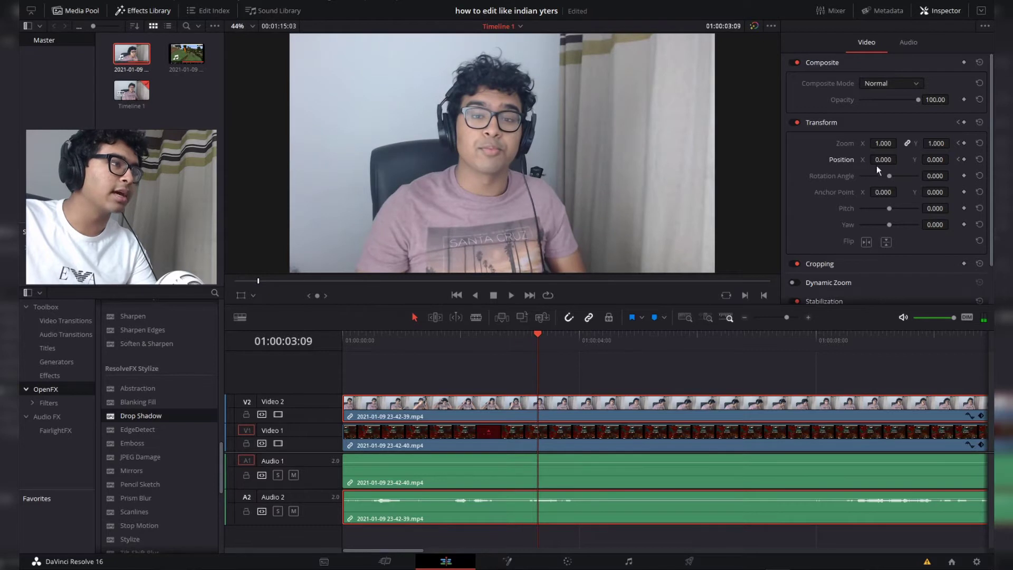
# - Shrink the webcam to a 0.240 inset at Position 707, 386 and keyframe it at 03:14
pyautogui.moveTo(882, 143); pyautogui.dragTo(952, 159)
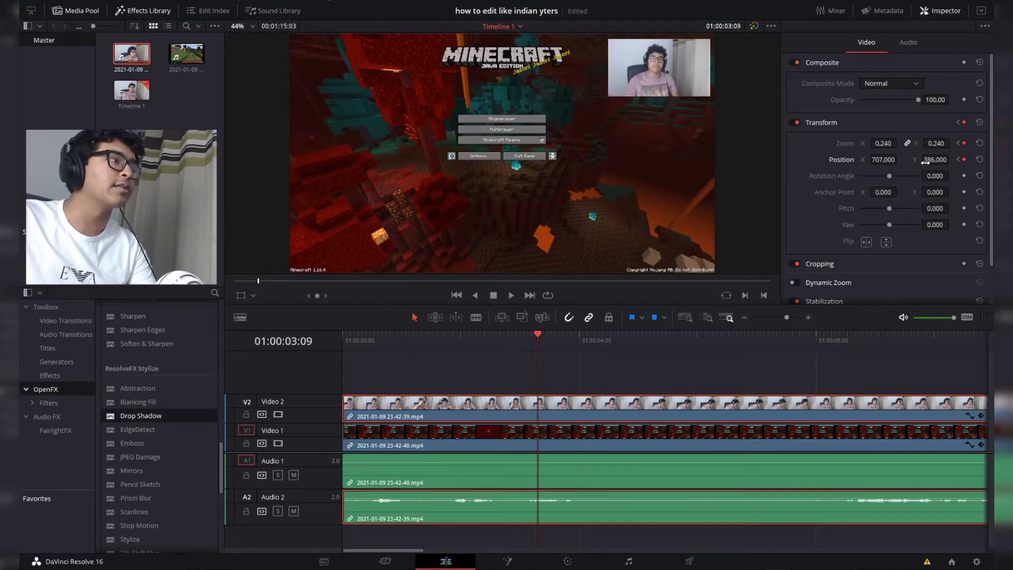
pyautogui.click(475, 342)
pyautogui.press('space')
pyautogui.click(545, 346)
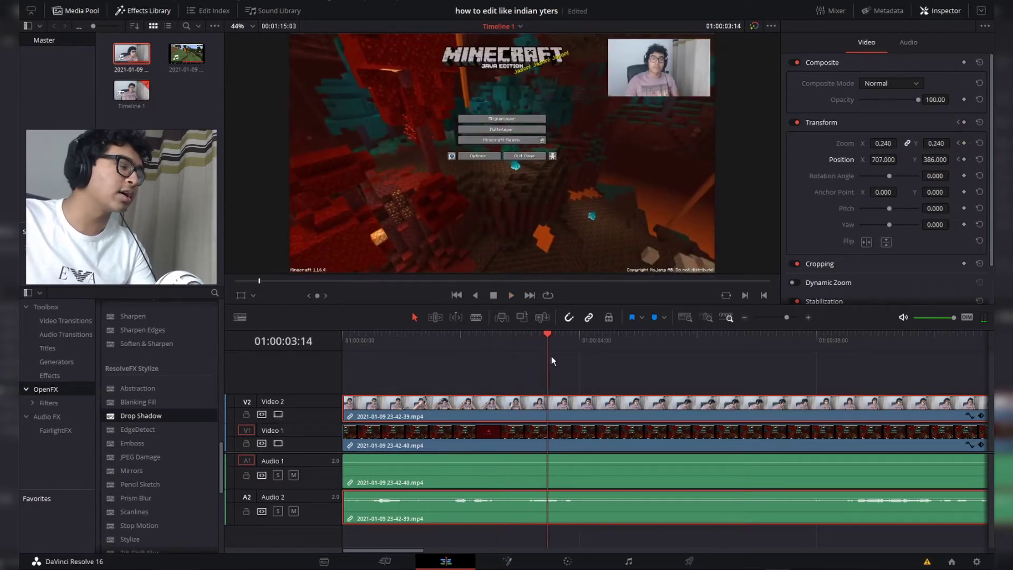
pyautogui.click(964, 143)
pyautogui.click(965, 159)
# - At 03:20 slide the inset off screen to Position X 1285 and preview
pyautogui.press('Right')
pyautogui.press('Right')
pyautogui.press('Right')
pyautogui.press('Right')
pyautogui.press('Right')
pyautogui.press('Right')
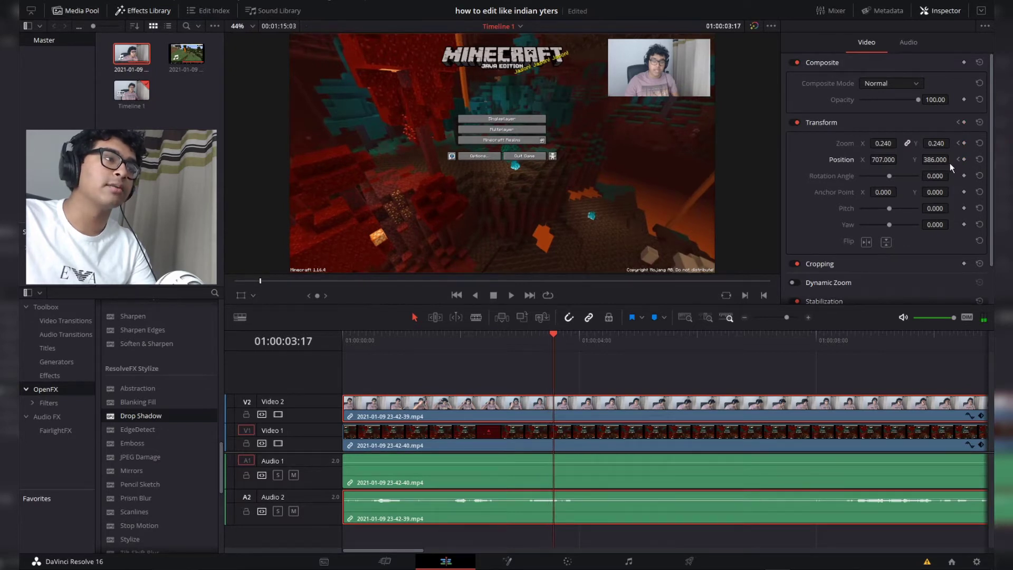
pyautogui.moveTo(880, 160); pyautogui.dragTo(883, 165)
pyautogui.click(501, 342)
pyautogui.press('space')
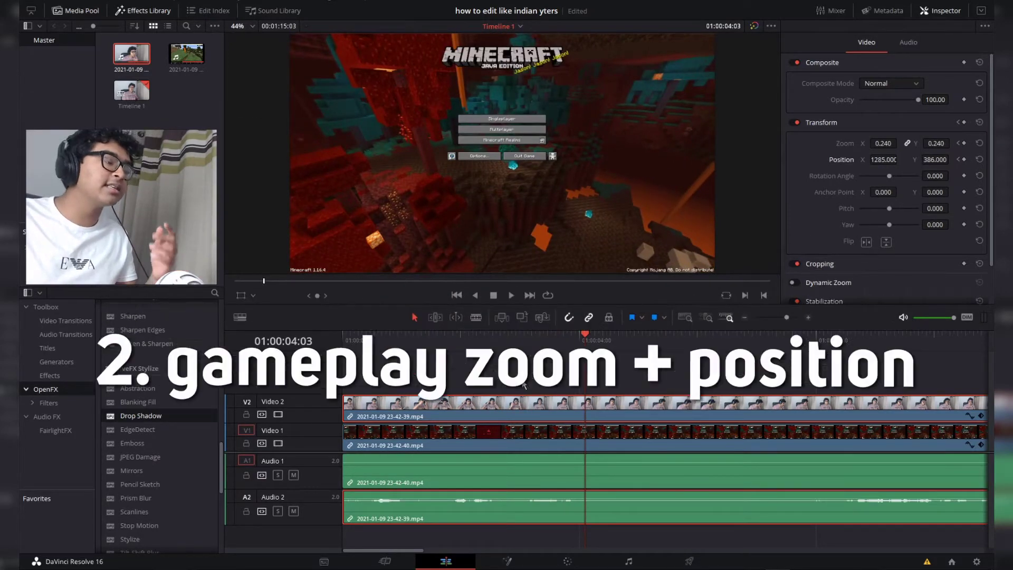
# - Keyframe the gameplay clip at 03:10, then zoom it to 2.950 with Position Y -825 at 03:19
pyautogui.click(552, 434)
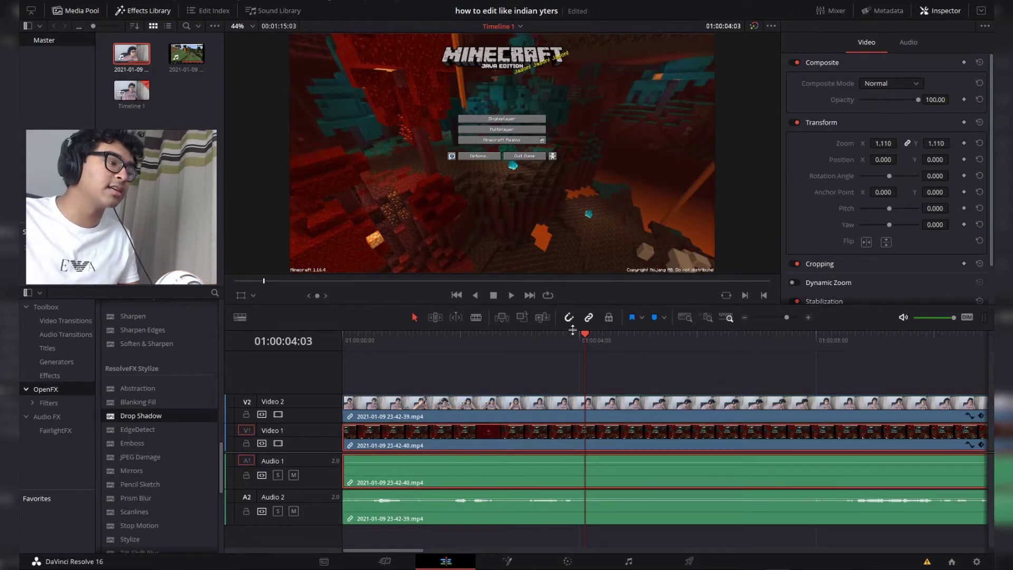
pyautogui.moveTo(559, 338)
pyautogui.mouseDown()
pyautogui.moveTo(568, 339)
pyautogui.moveTo(527, 340)
pyautogui.moveTo(549, 341)
pyautogui.mouseUp()
pyautogui.click(964, 143)
pyautogui.click(964, 159)
pyautogui.moveTo(549, 345); pyautogui.dragTo(557, 334)
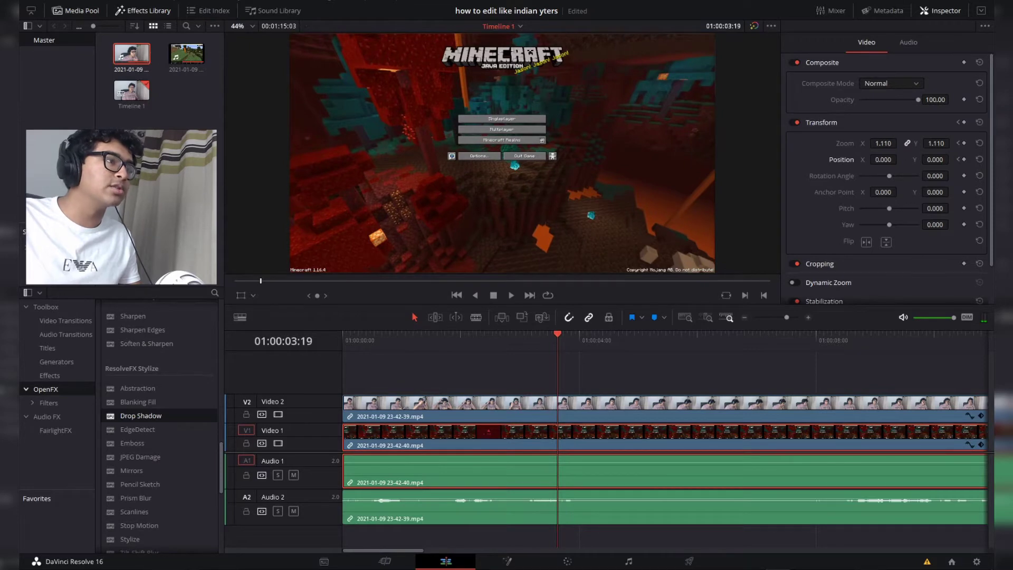
pyautogui.moveTo(883, 143); pyautogui.dragTo(951, 160)
# - Play back the zoomed gameplay section, stopping at 01:00:04:12
pyautogui.click(496, 332)
pyautogui.press('space')
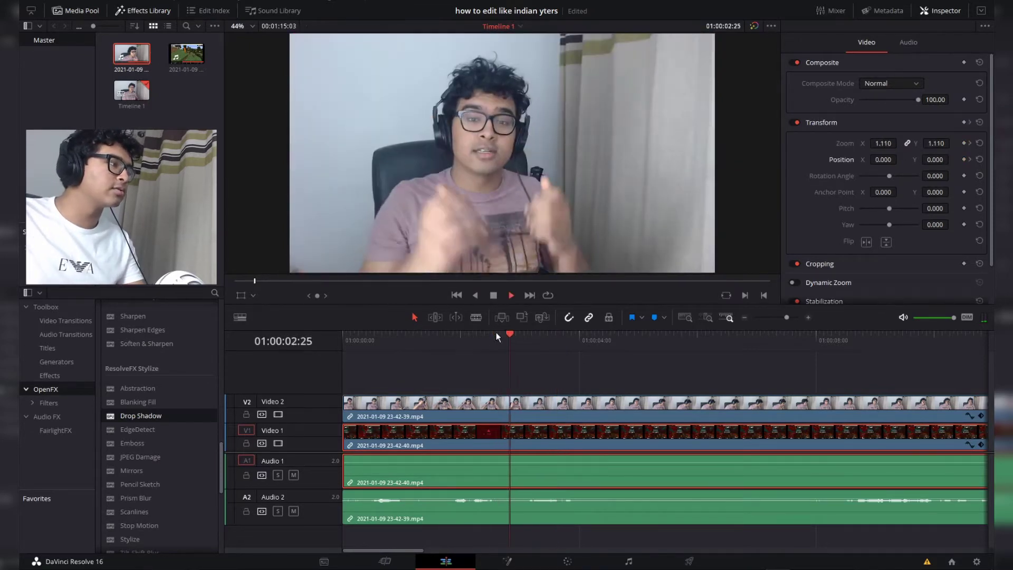
pyautogui.press('space')
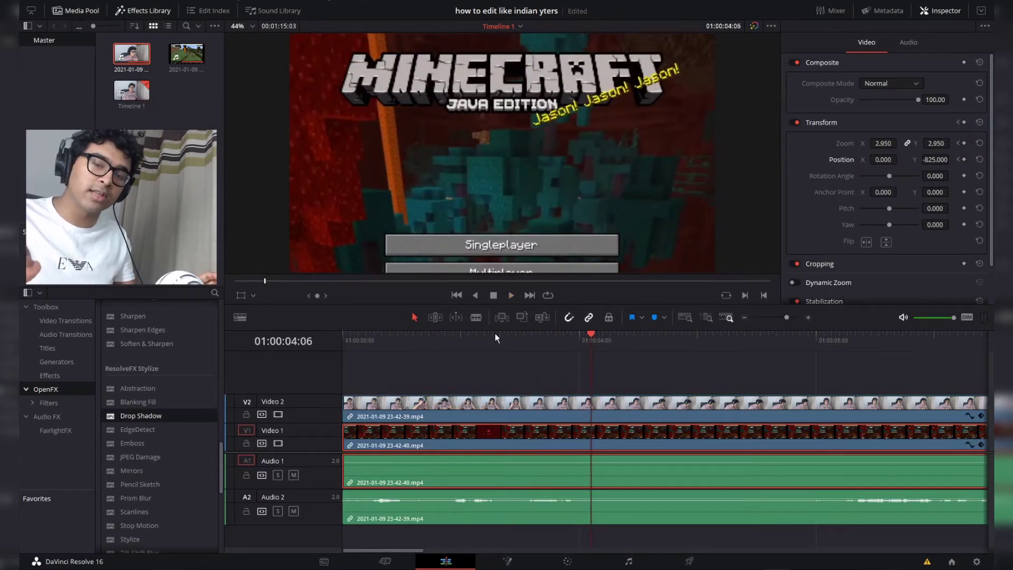
pyautogui.press('space')
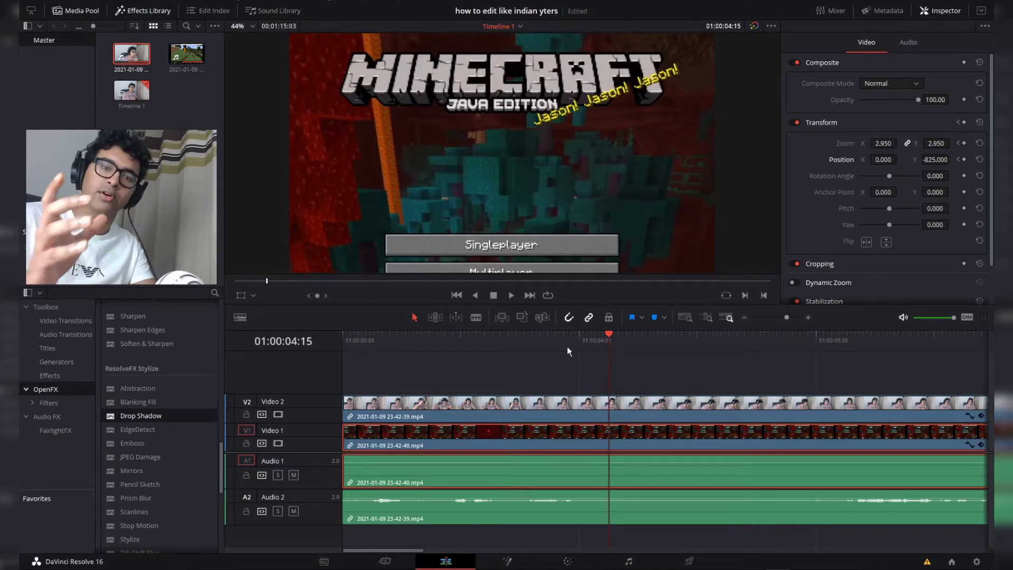
pyautogui.click(549, 338)
pyautogui.press('space')
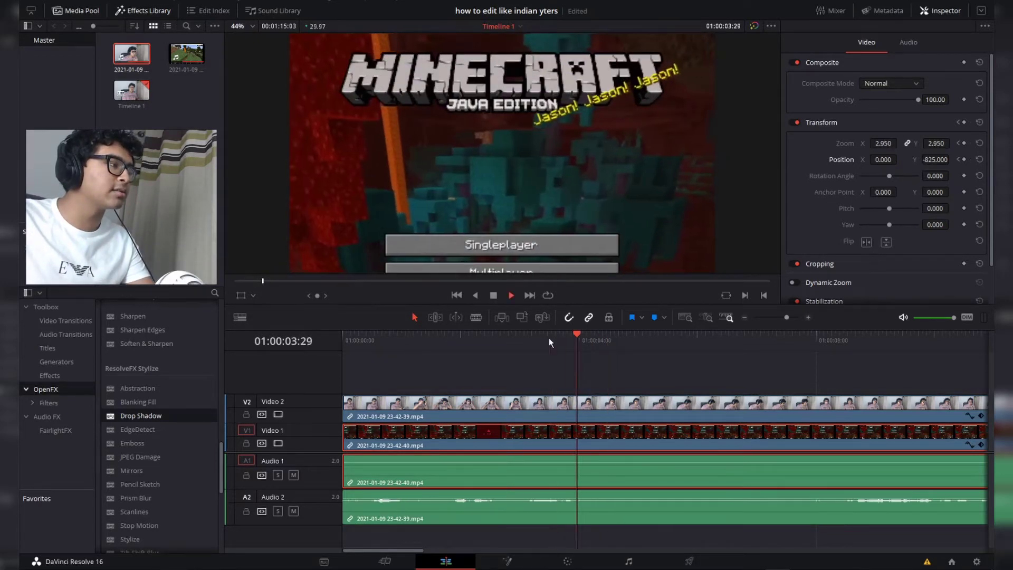
pyautogui.click(603, 335)
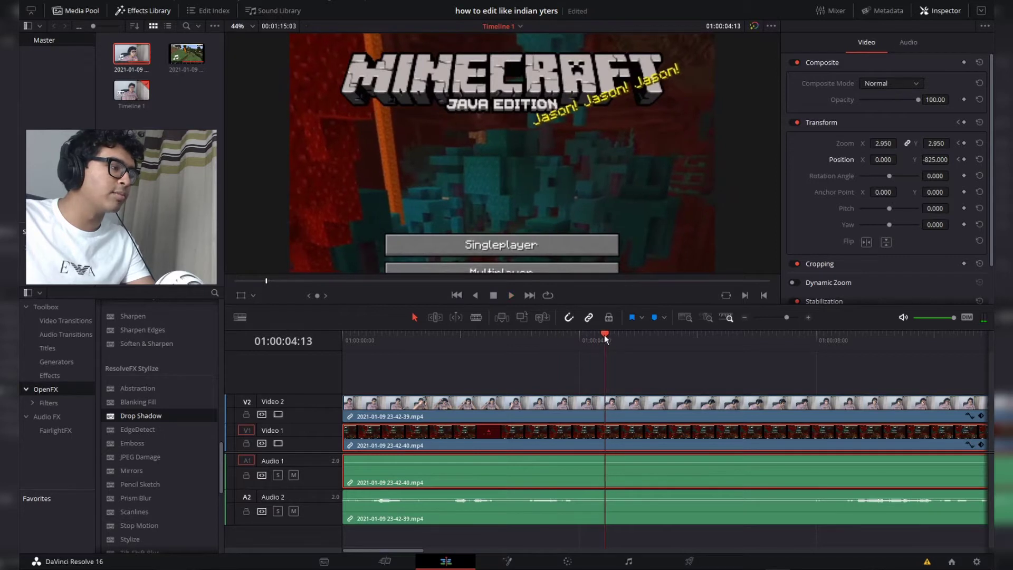
pyautogui.click(632, 379)
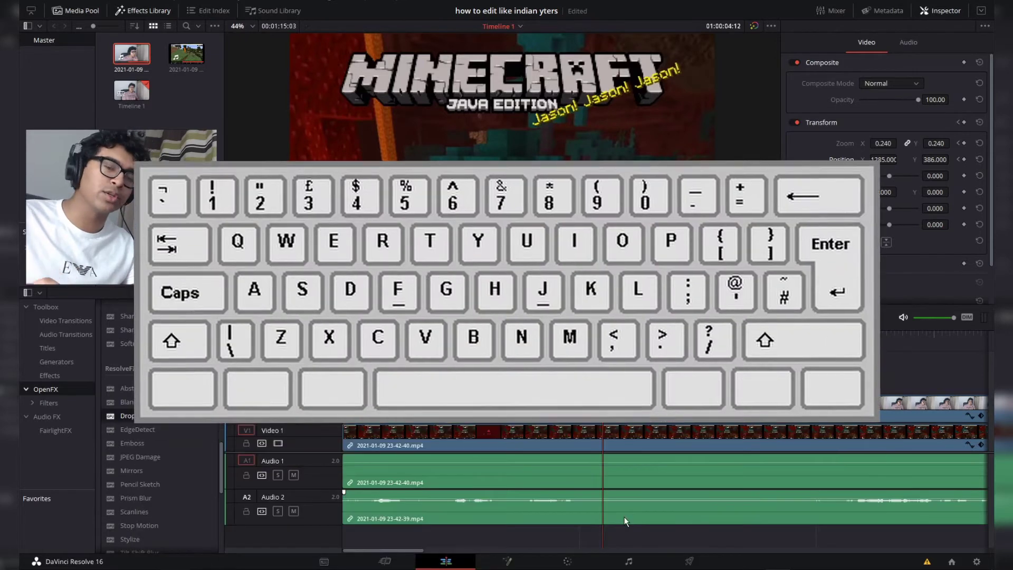
# - Split all tracks at 01:00:04:12 and replay the edit from the start
pyautogui.hotkey('ctrl', '\\')
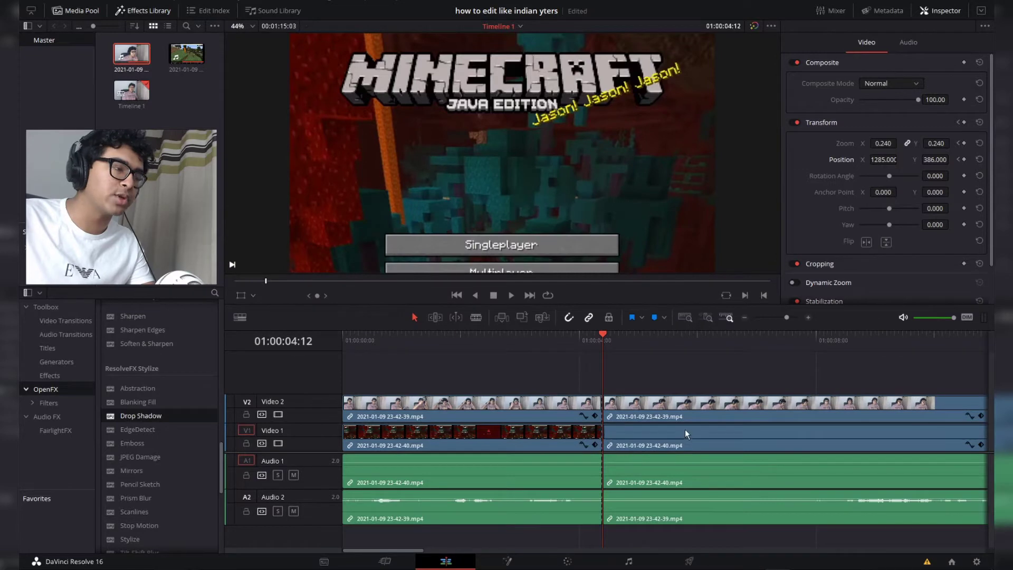
pyautogui.click(836, 338)
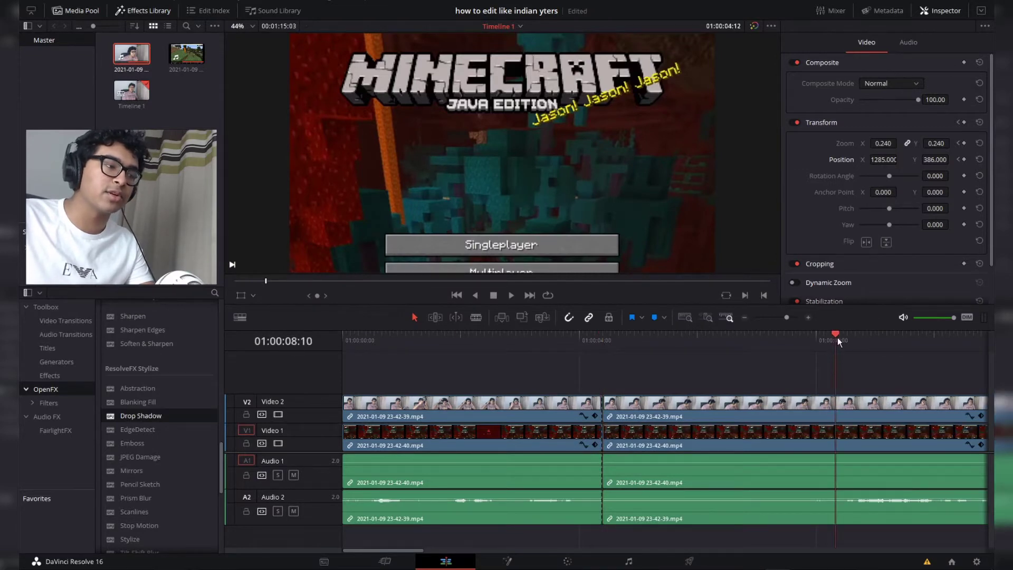
pyautogui.press('space')
pyautogui.click(830, 338)
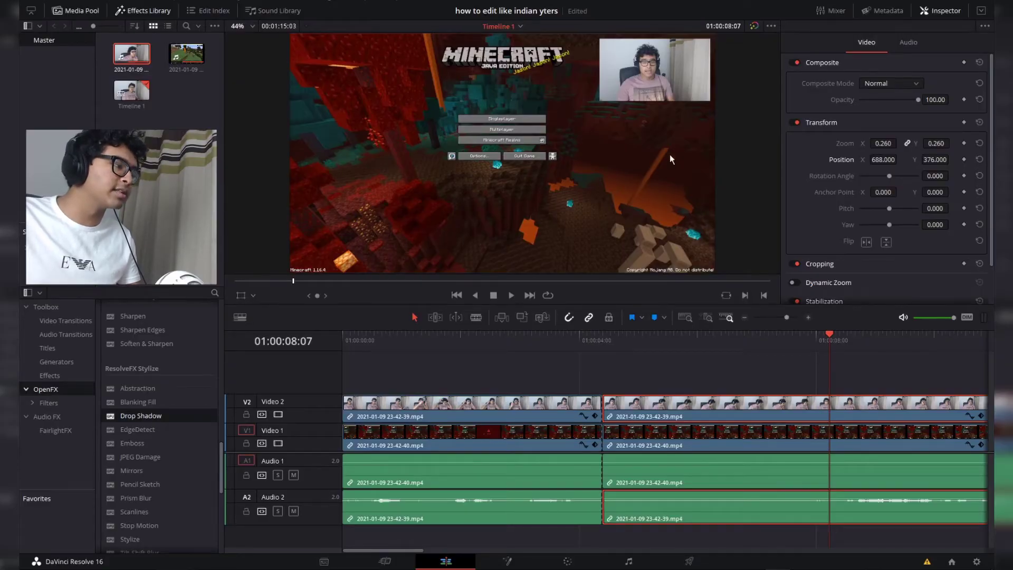
pyautogui.press('Home')
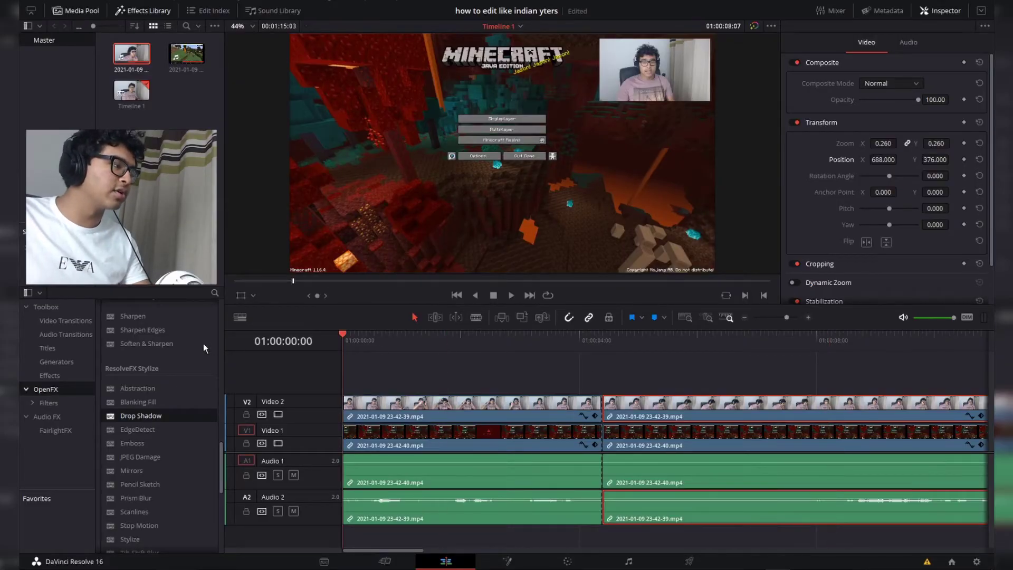
pyautogui.press('space')
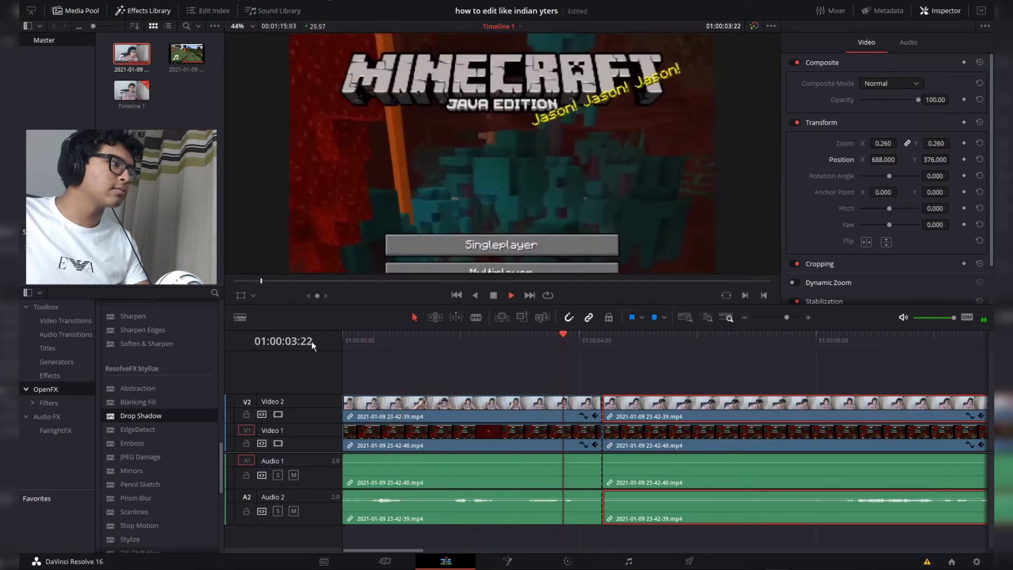
pyautogui.press('space')
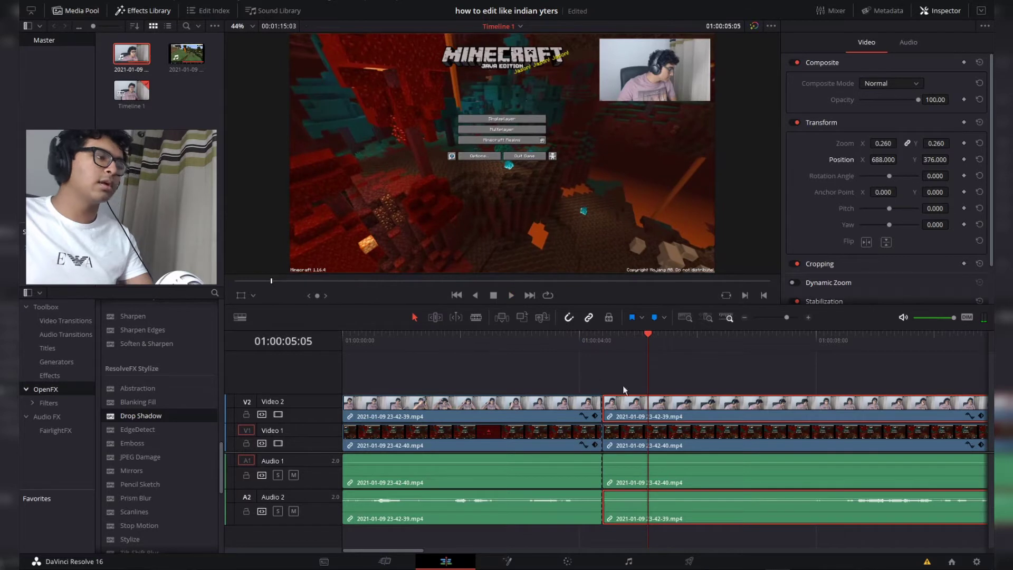
# - Split all tracks at 01:00:08:13, then delete the four middle segments, closing the gap
pyautogui.click(776, 375)
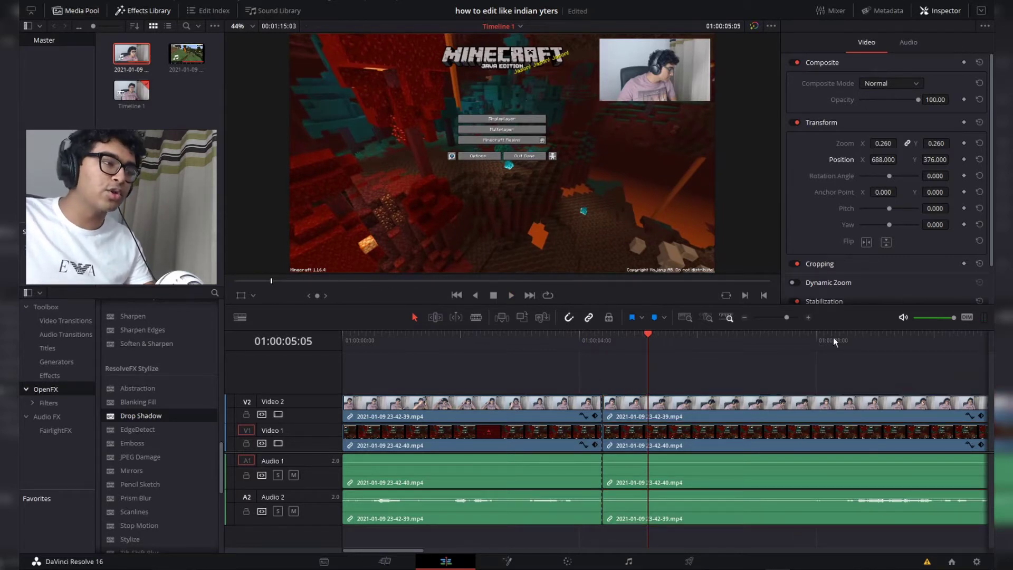
pyautogui.moveTo(837, 336); pyautogui.dragTo(843, 336)
pyautogui.press('space')
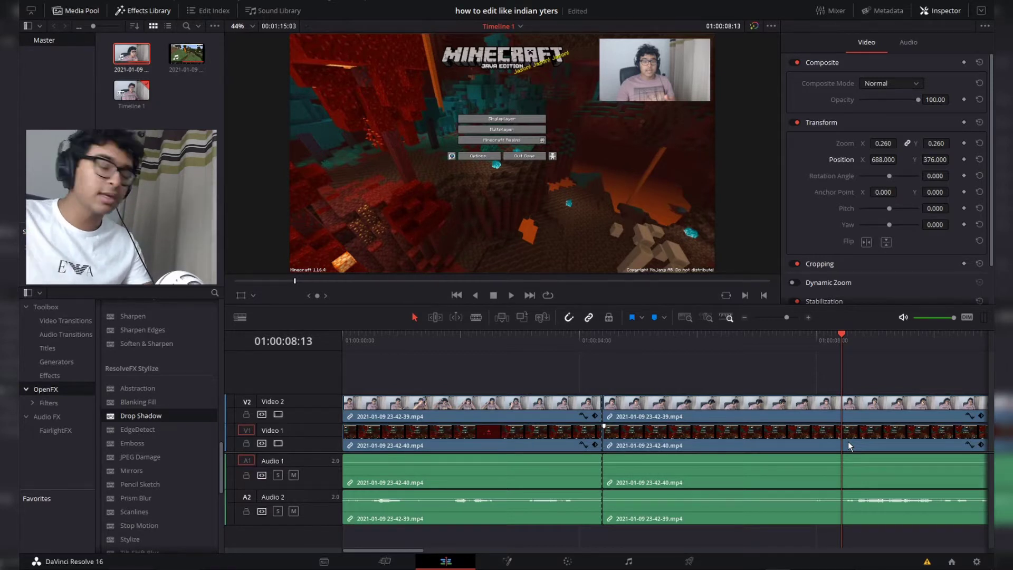
pyautogui.hotkey('ctrl', 'b')
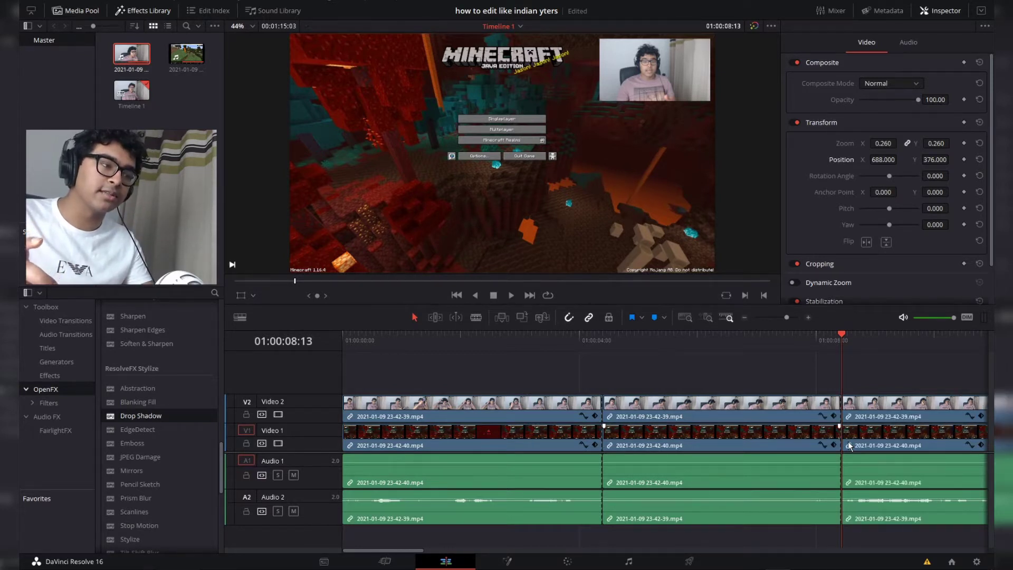
pyautogui.moveTo(780, 380); pyautogui.dragTo(734, 542)
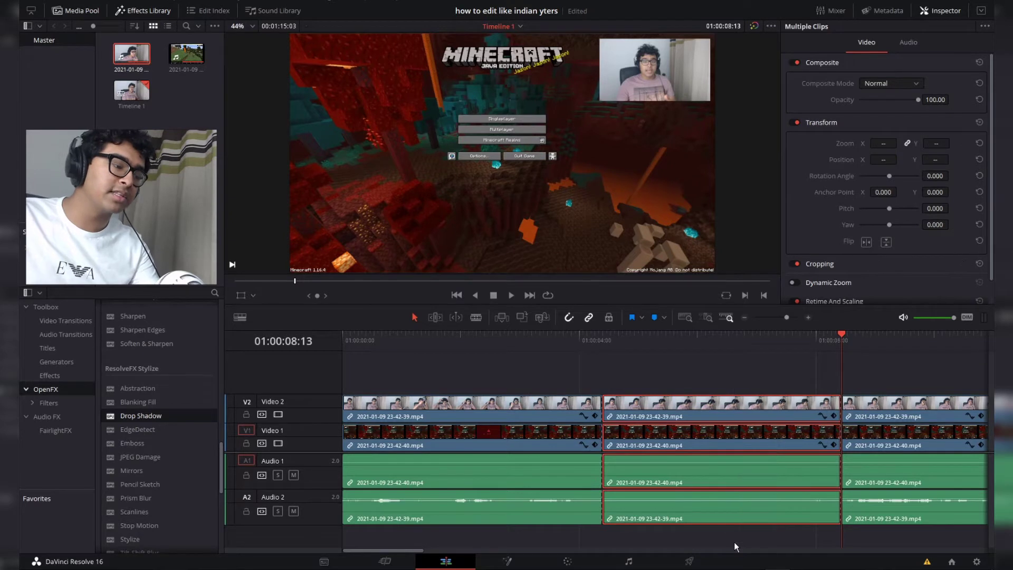
pyautogui.press('Delete')
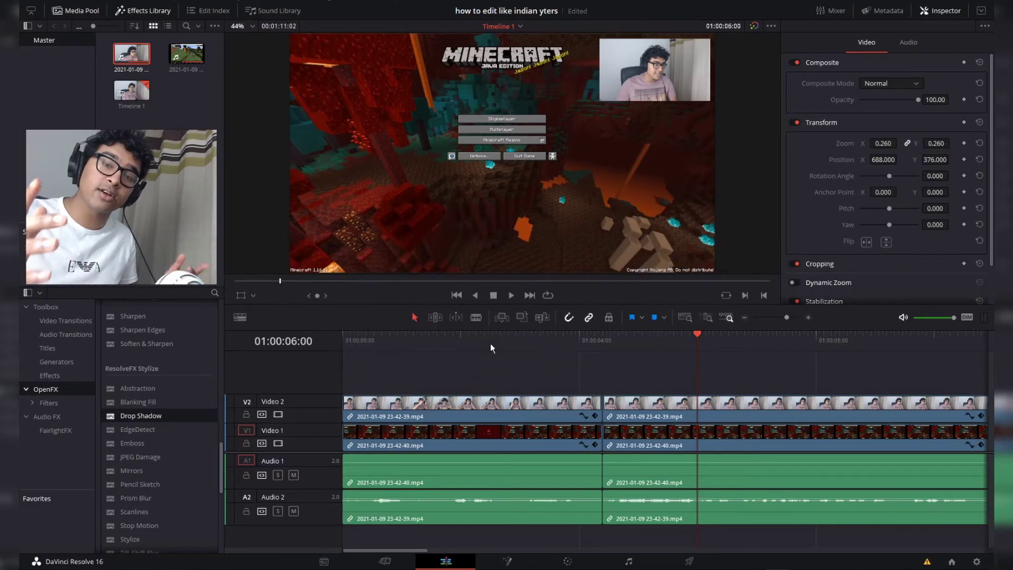
pyautogui.press('space')
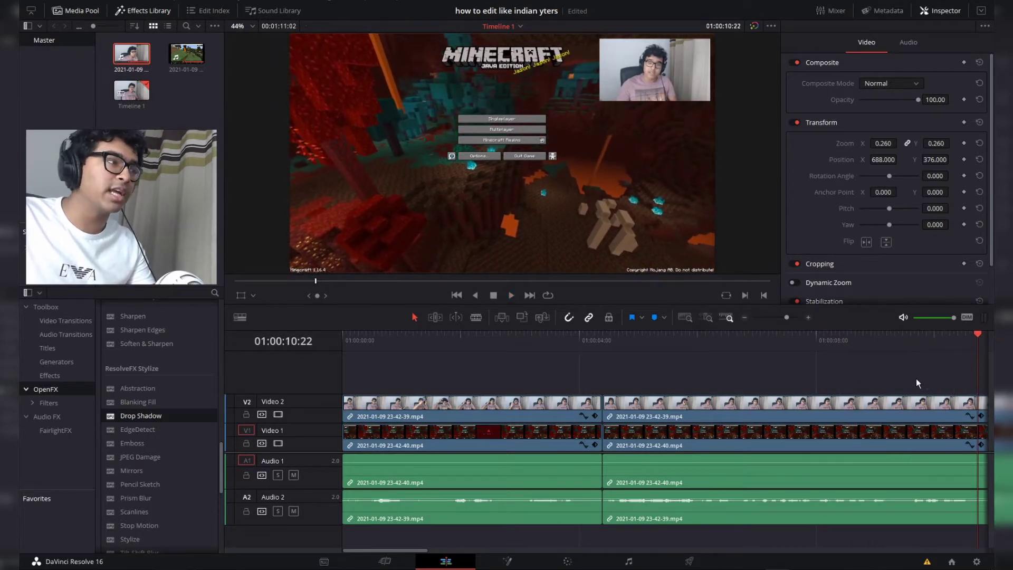
pyautogui.moveTo(872, 347); pyautogui.dragTo(912, 348)
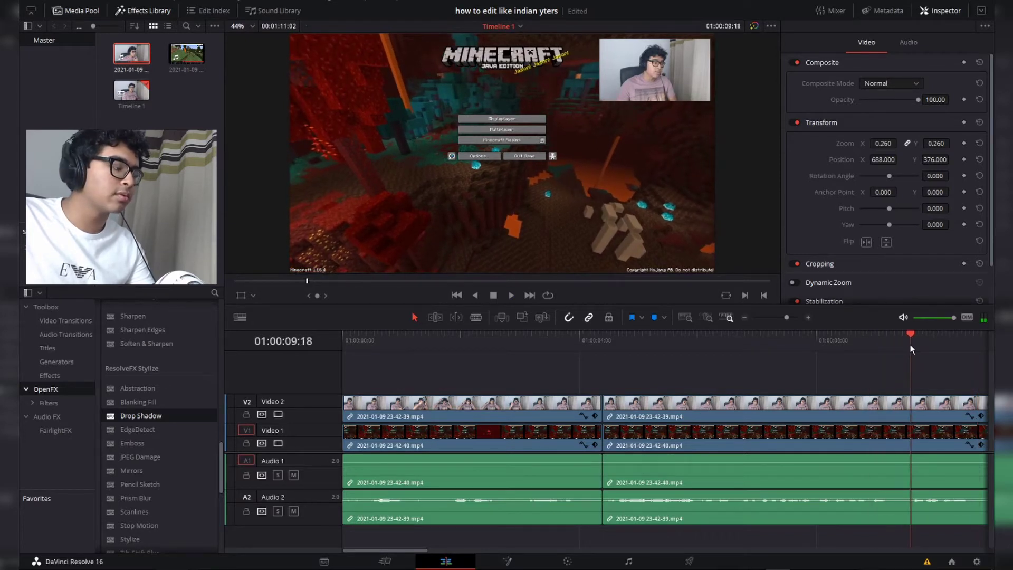
# - Blade the facecam clip at 01:00:09:18 and near its end, then select the final segment
pyautogui.press('b')
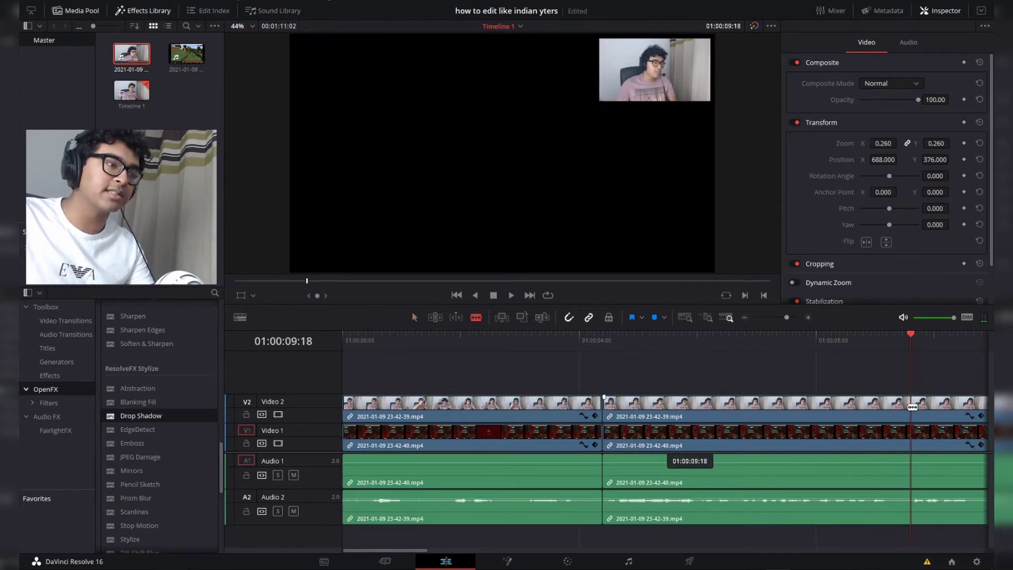
pyautogui.click(912, 405)
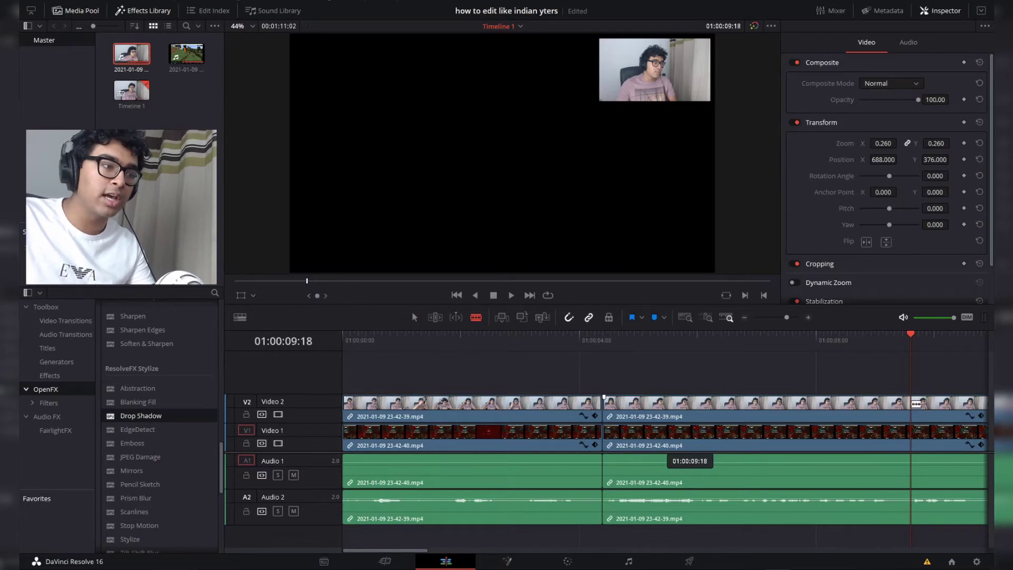
pyautogui.click(975, 404)
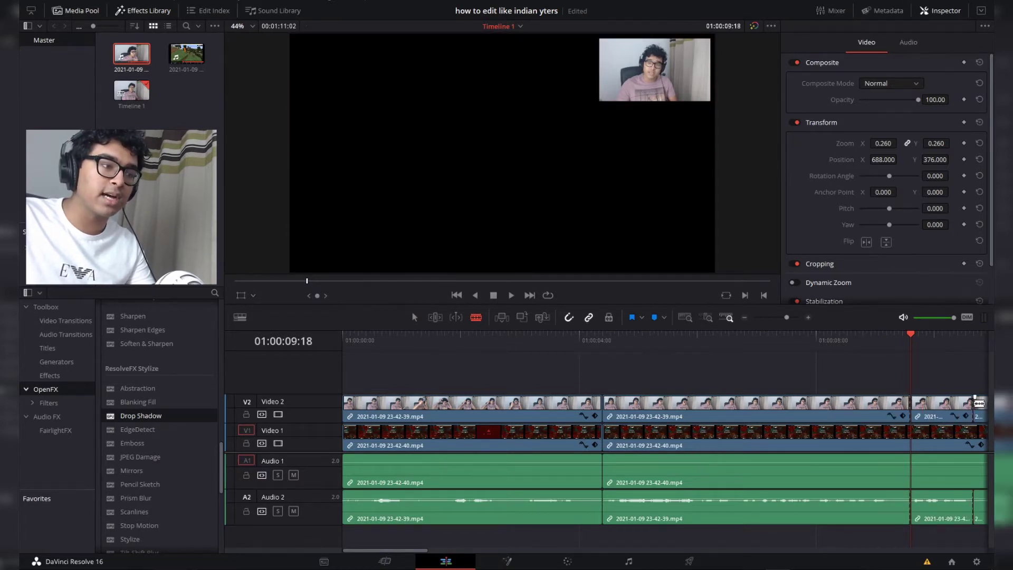
pyautogui.press('a')
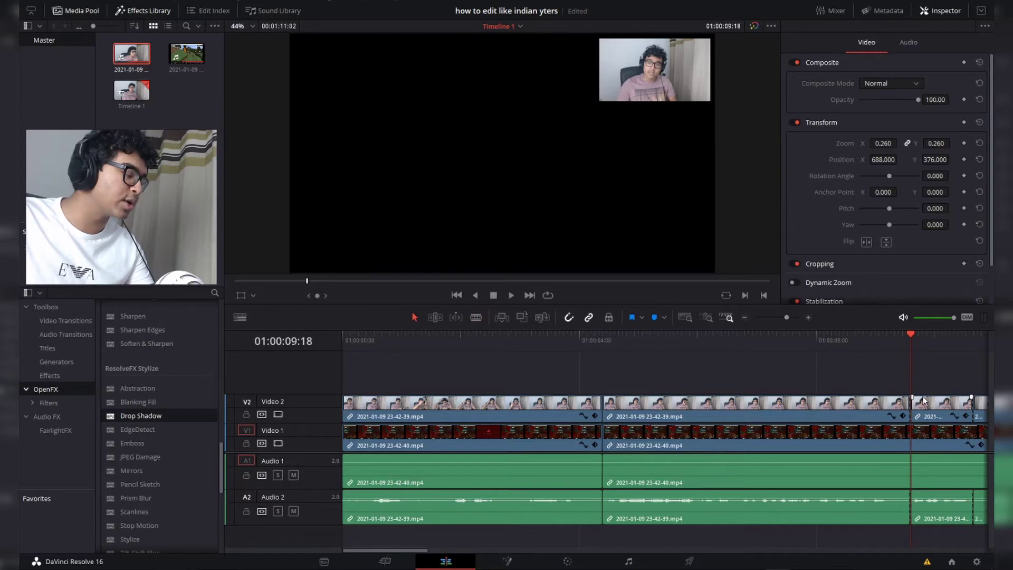
pyautogui.click(934, 343)
pyautogui.click(938, 411)
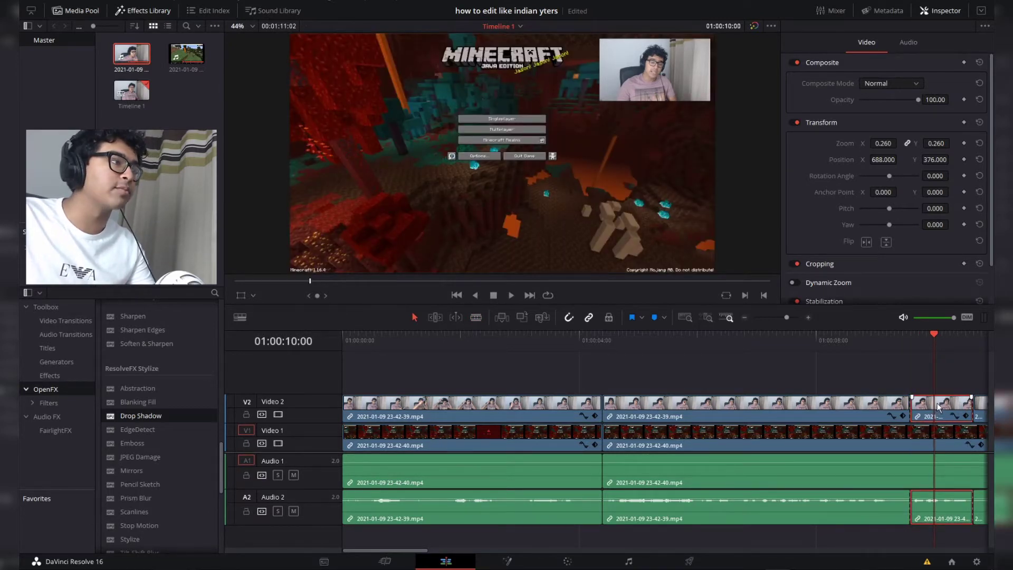
# - Reset that segment's zoom and position, mirror it, shift it to X 302 and crop right 701.2
pyautogui.click(979, 142)
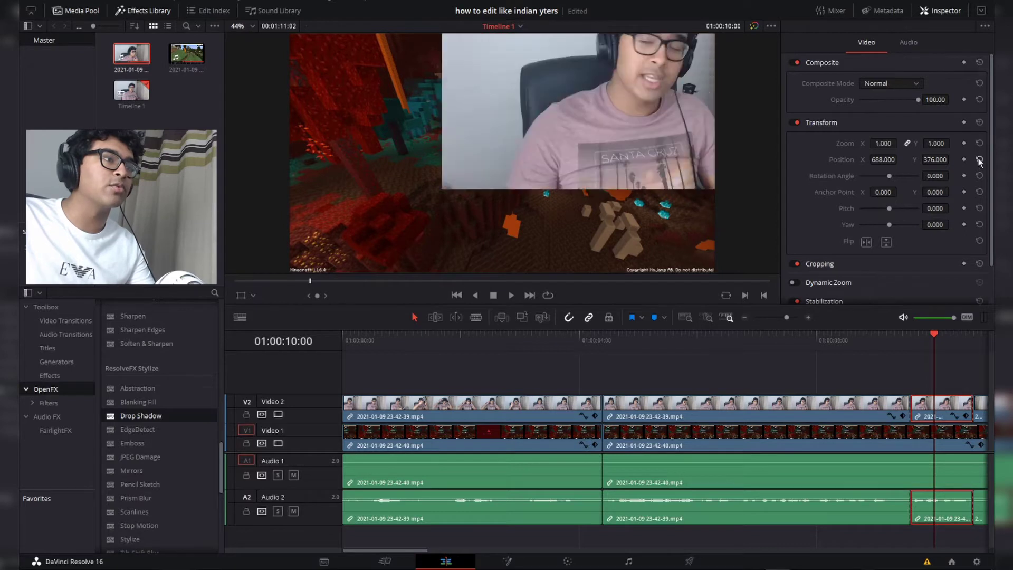
pyautogui.click(979, 159)
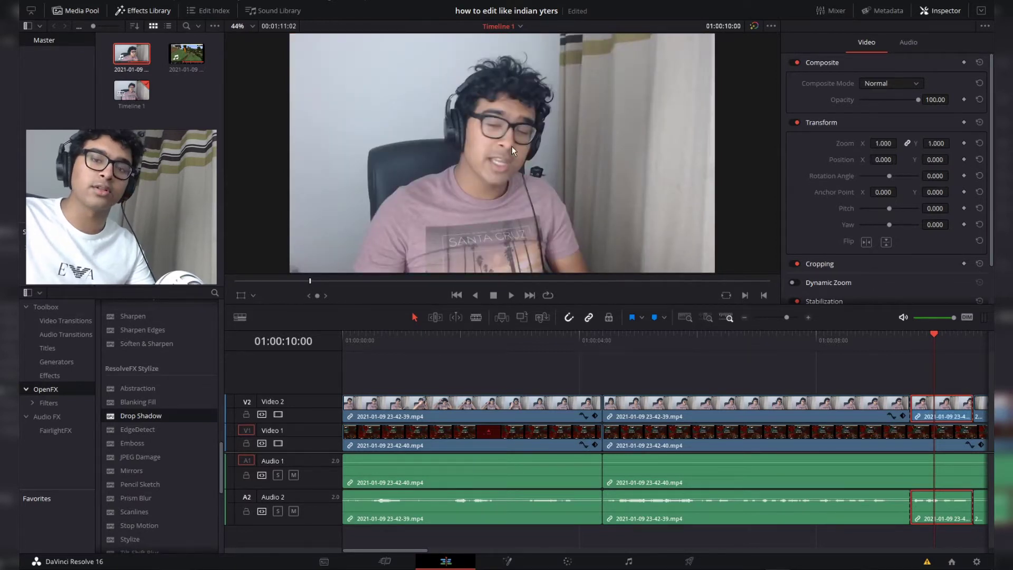
pyautogui.click(866, 242)
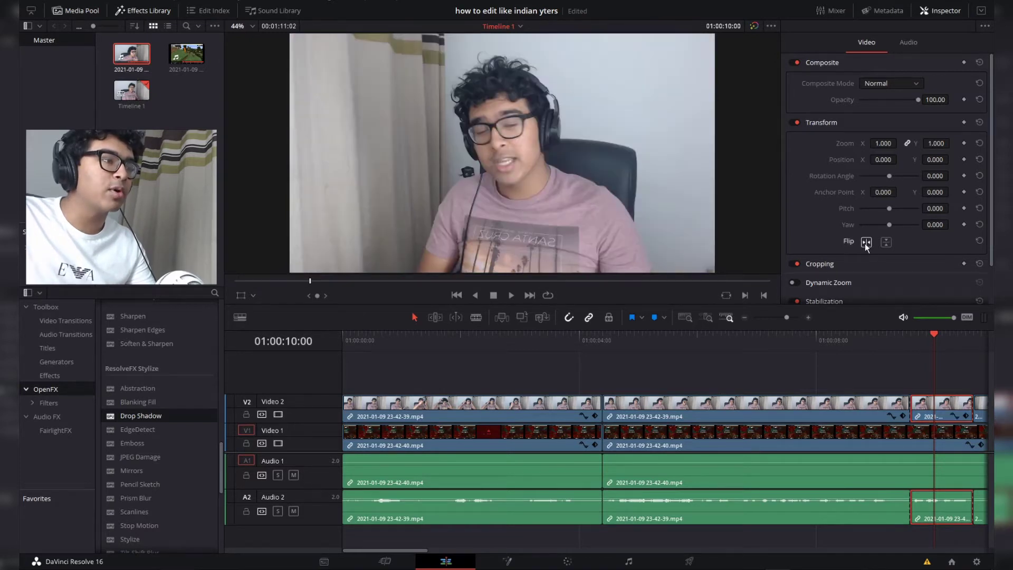
pyautogui.moveTo(883, 160); pyautogui.dragTo(900, 158)
pyautogui.click(847, 265)
pyautogui.moveTo(858, 192); pyautogui.dragTo(871, 209)
pyautogui.moveTo(890, 258); pyautogui.dragTo(938, 259)
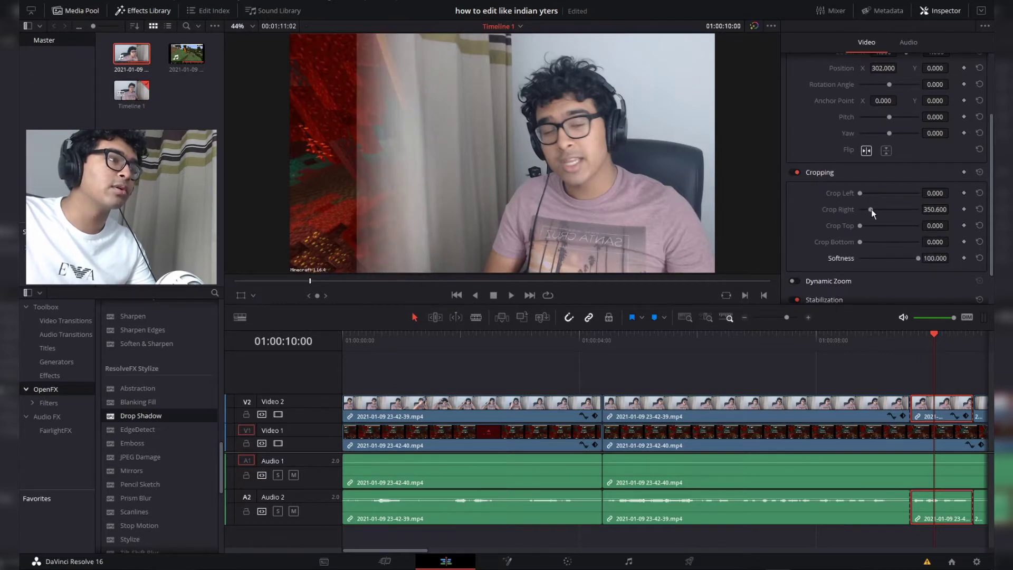
pyautogui.moveTo(871, 209); pyautogui.dragTo(882, 208)
# - Set the webcam clip's opacity to 50 and preview the semi-transparent section
pyautogui.scroll(3, 914, 175)
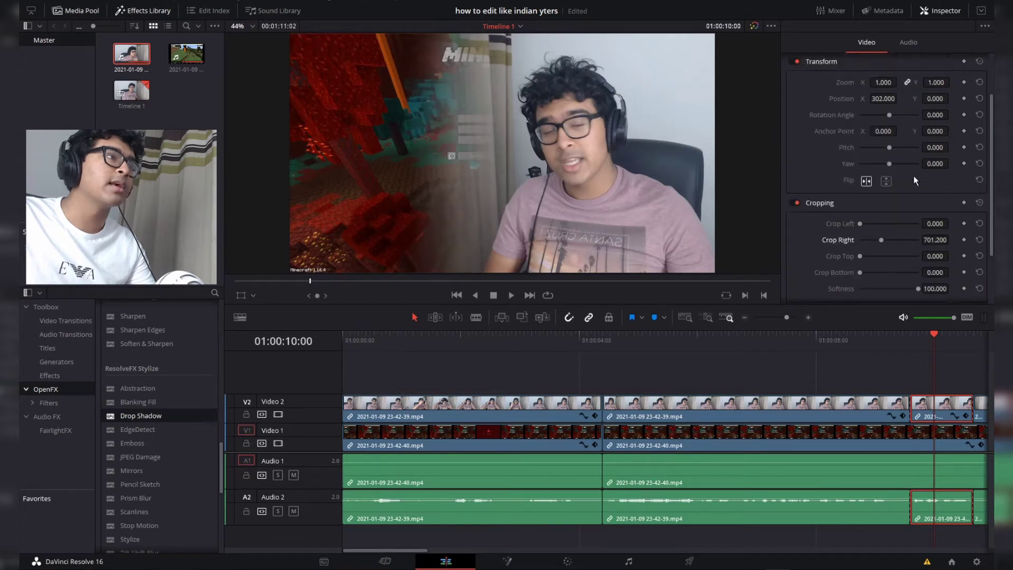
pyautogui.moveTo(917, 98); pyautogui.dragTo(887, 102)
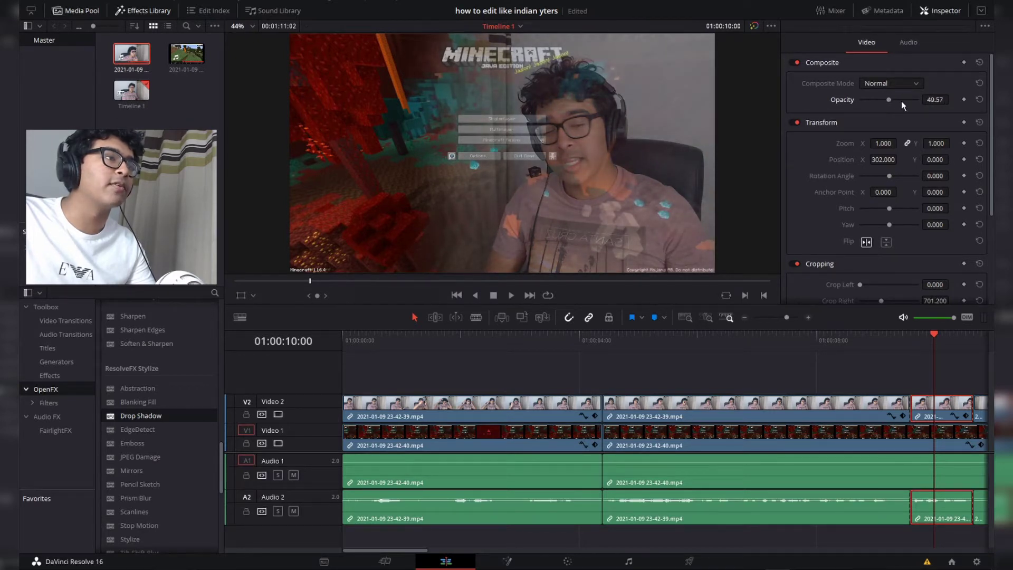
pyautogui.click(935, 99)
pyautogui.write('50.00')
pyautogui.click(869, 338)
pyautogui.press('space')
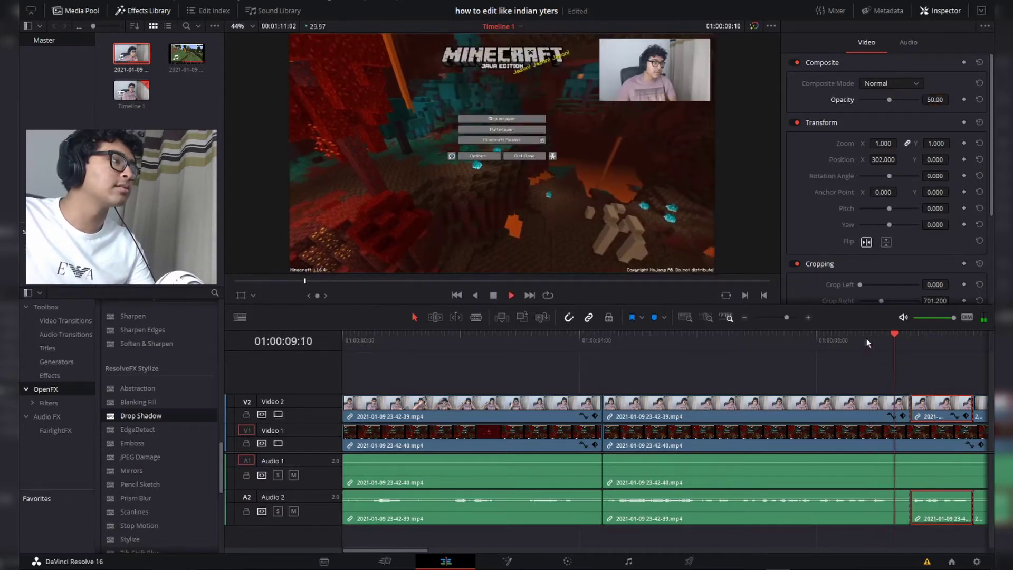
# - Trim the faded webcam clip's end on Video 2 a few frames later and review it
pyautogui.press('space')
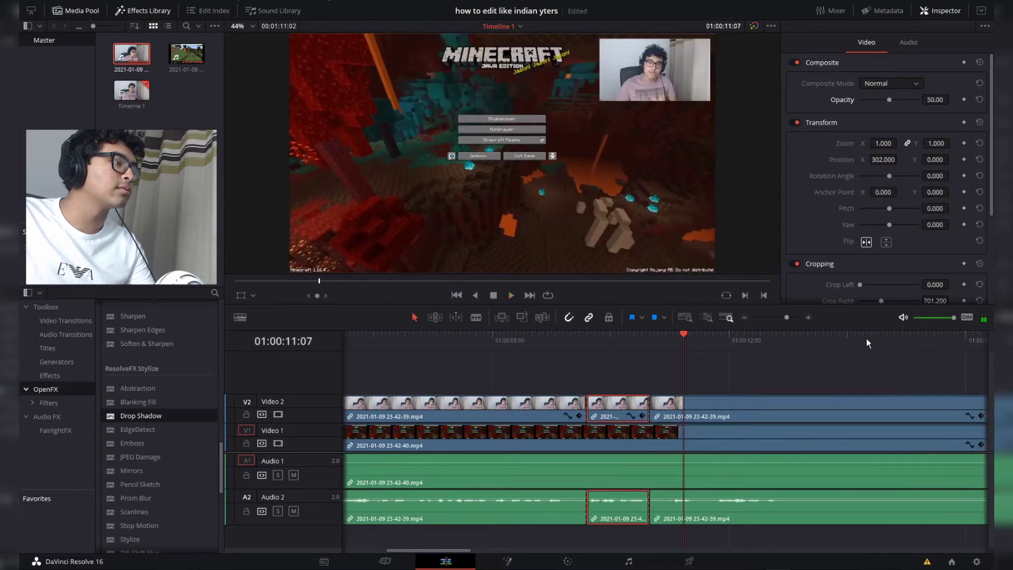
pyautogui.press('Up')
pyautogui.click(649, 409)
pyautogui.moveTo(649, 409); pyautogui.dragTo(656, 404)
pyautogui.click(557, 337)
pyautogui.press('space')
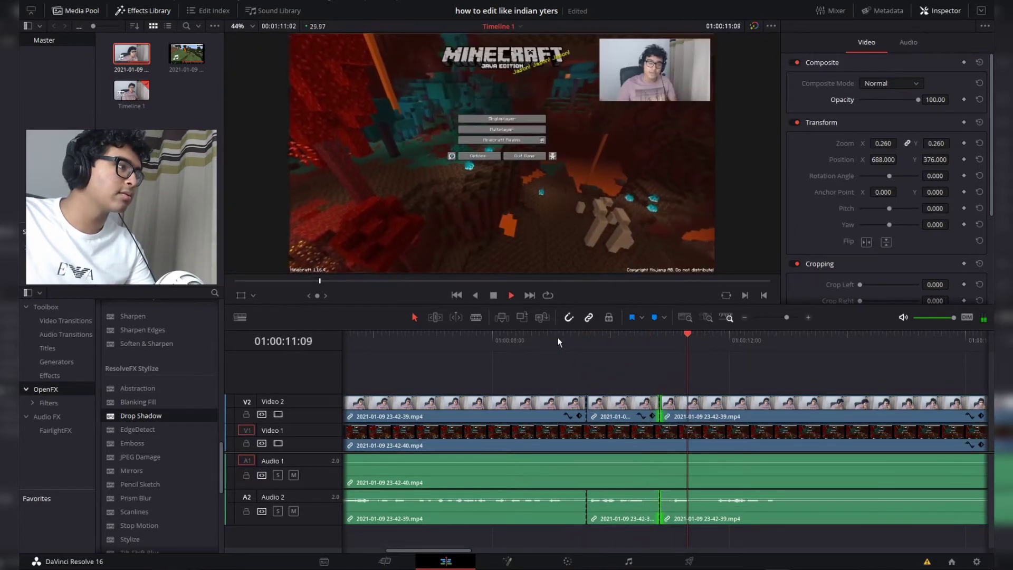
pyautogui.press('space')
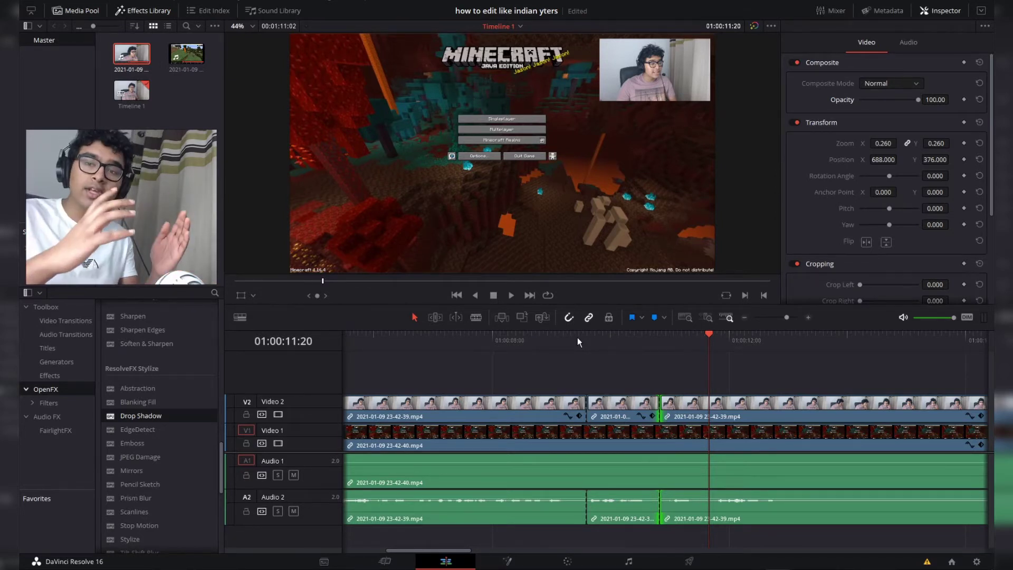
pyautogui.click(610, 334)
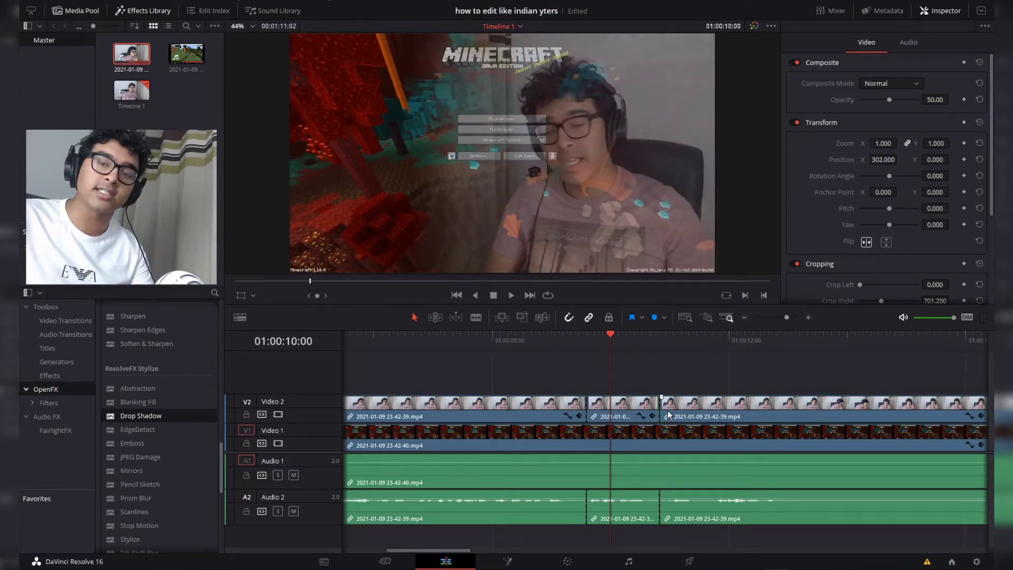
# - Duplicate the faded webcam clip onto Video 3, flip it horizontally and set Position X -606
pyautogui.moveTo(617, 414); pyautogui.dragTo(615, 385)
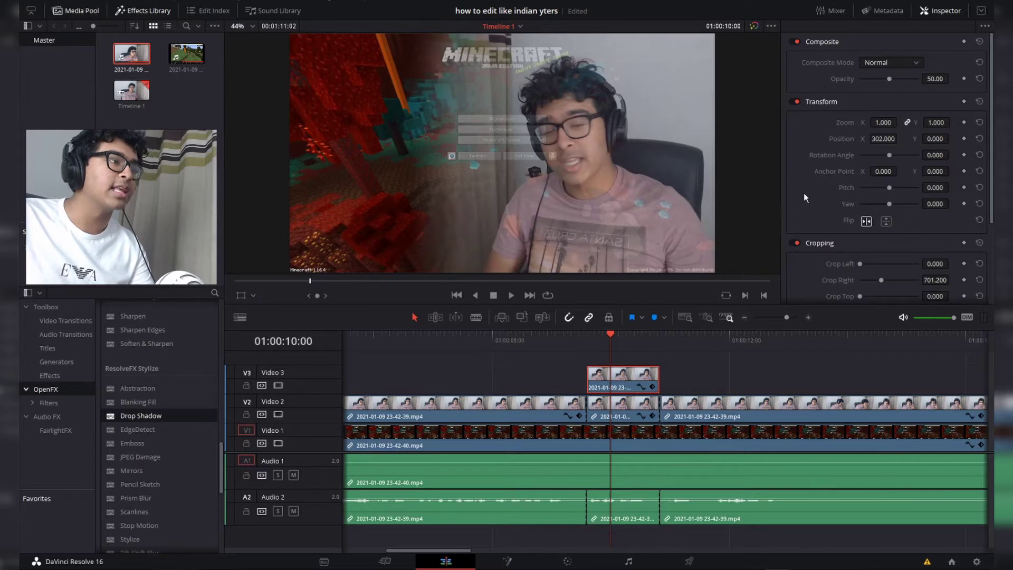
pyautogui.click(866, 221)
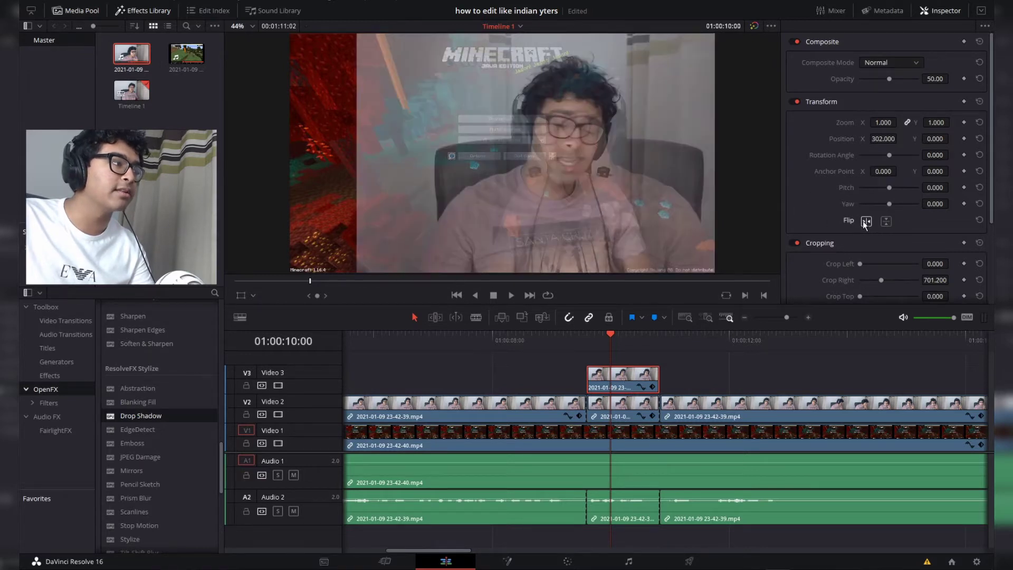
pyautogui.moveTo(886, 139); pyautogui.dragTo(834, 138)
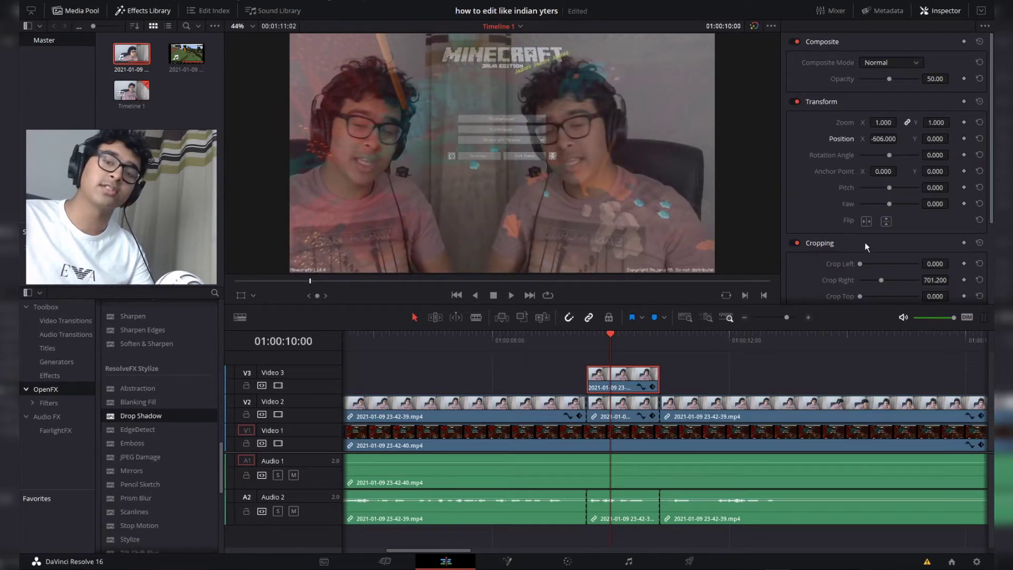
pyautogui.click(549, 334)
pyautogui.press('space')
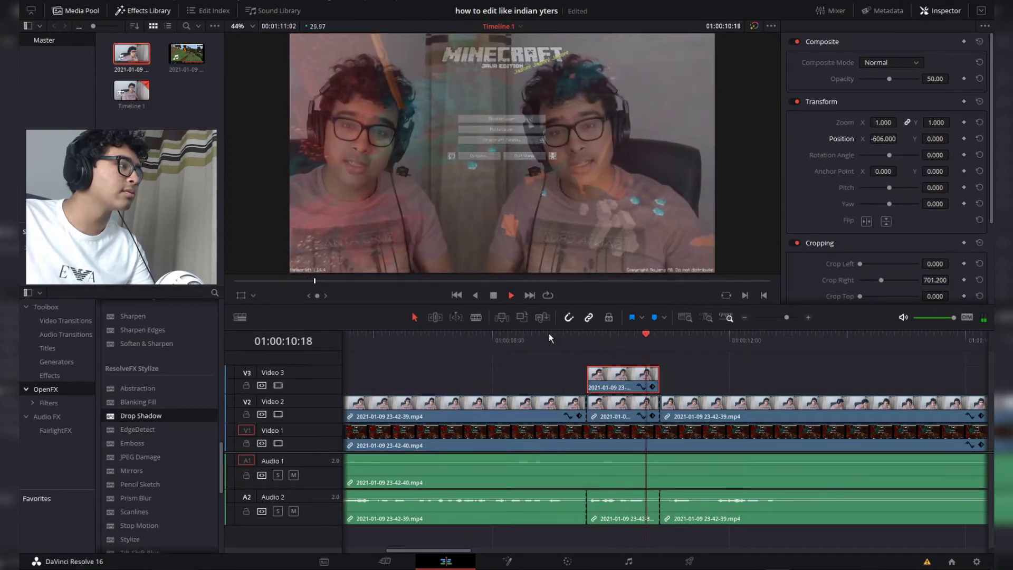
pyautogui.press('space')
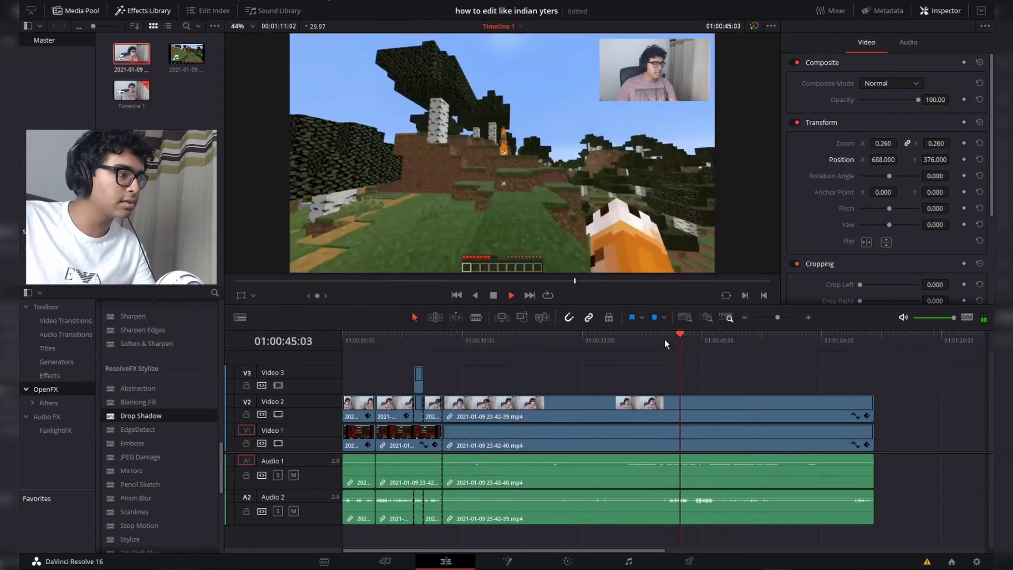
pyautogui.click(660, 341)
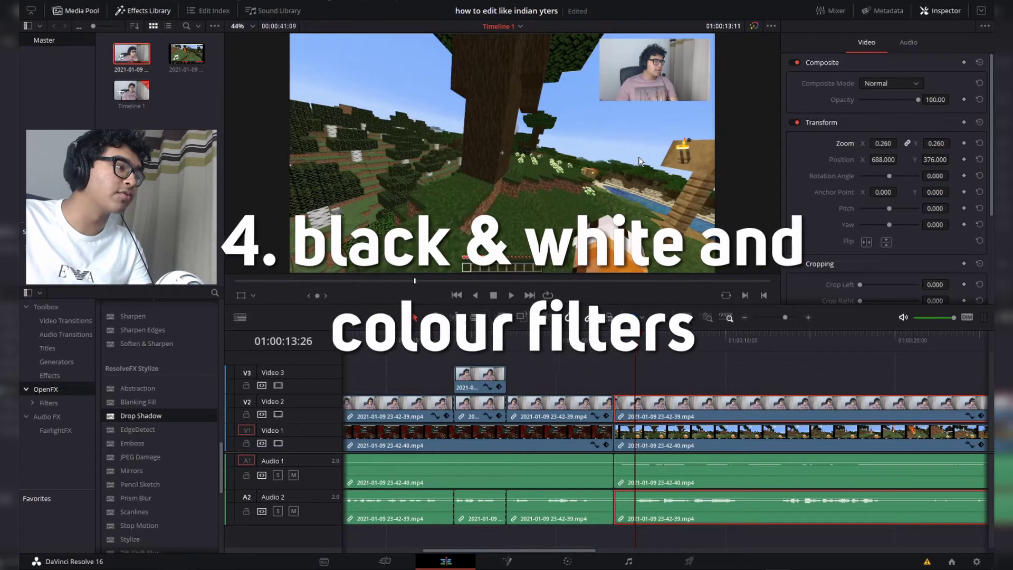
# - Cut all tracks and turn the selected section into Compound Clip 1
pyautogui.press('b')
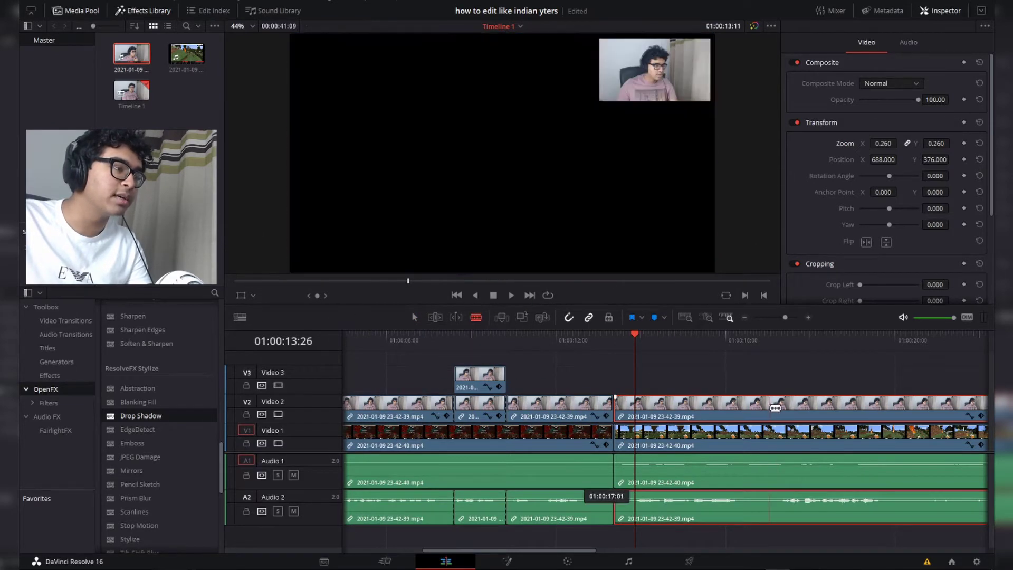
pyautogui.click(772, 407)
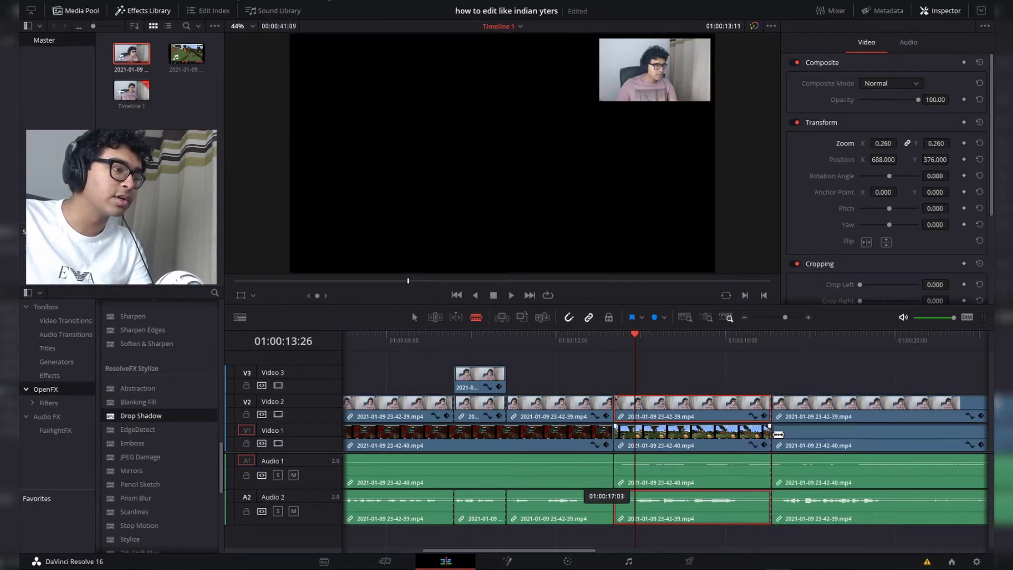
pyautogui.press('a')
pyautogui.click(733, 401)
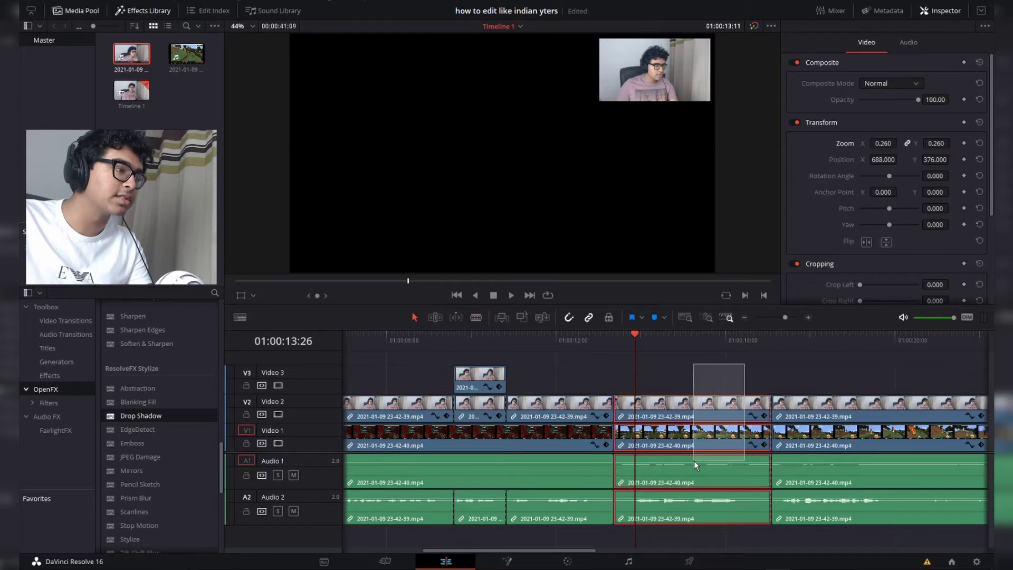
pyautogui.rightClick(685, 410)
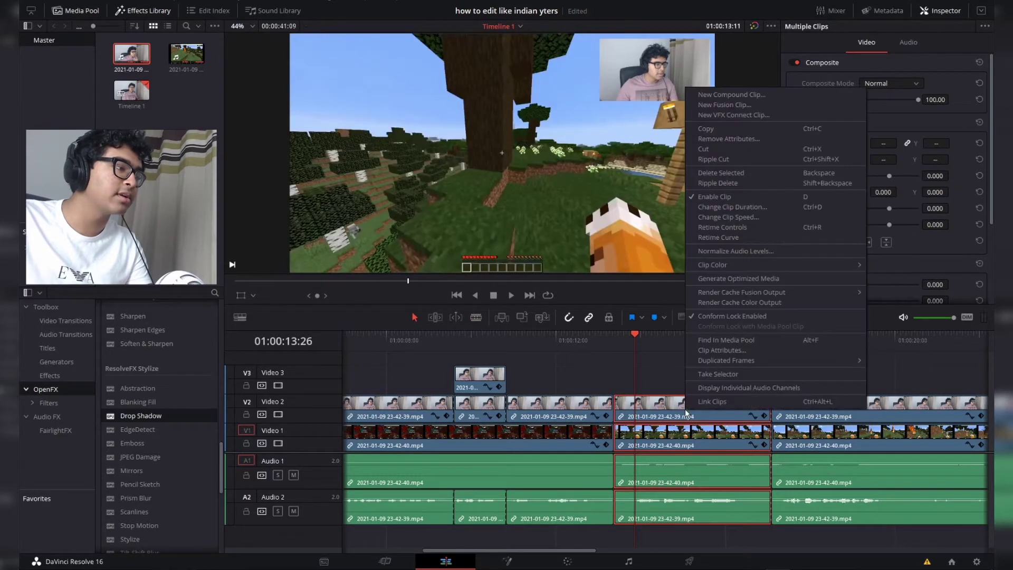
pyautogui.click(740, 95)
pyautogui.click(574, 306)
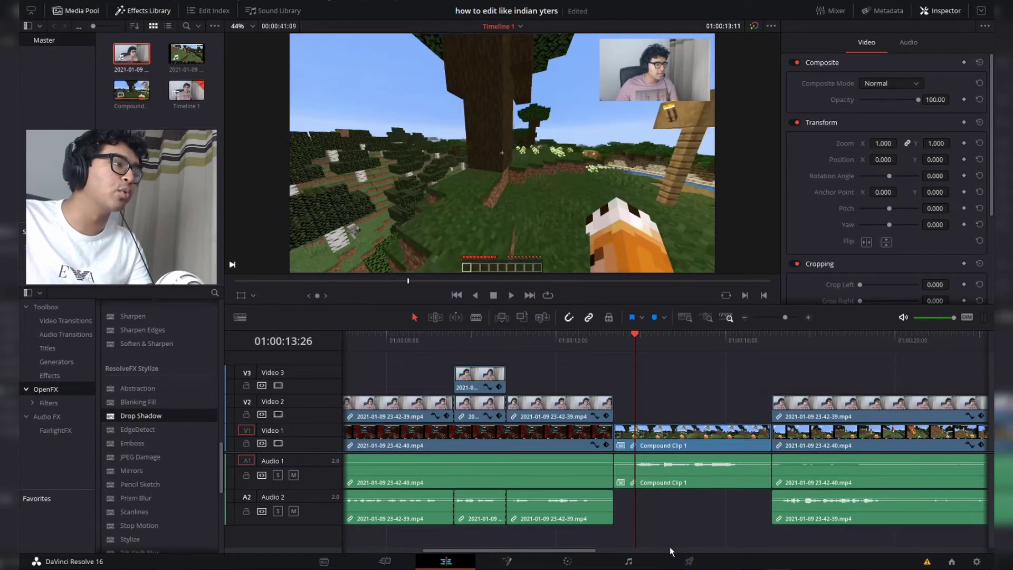
# - Keyframe Compound Clip 1's Zoom and Position, then zoom it out to 0.840 a few frames in
pyautogui.click(677, 448)
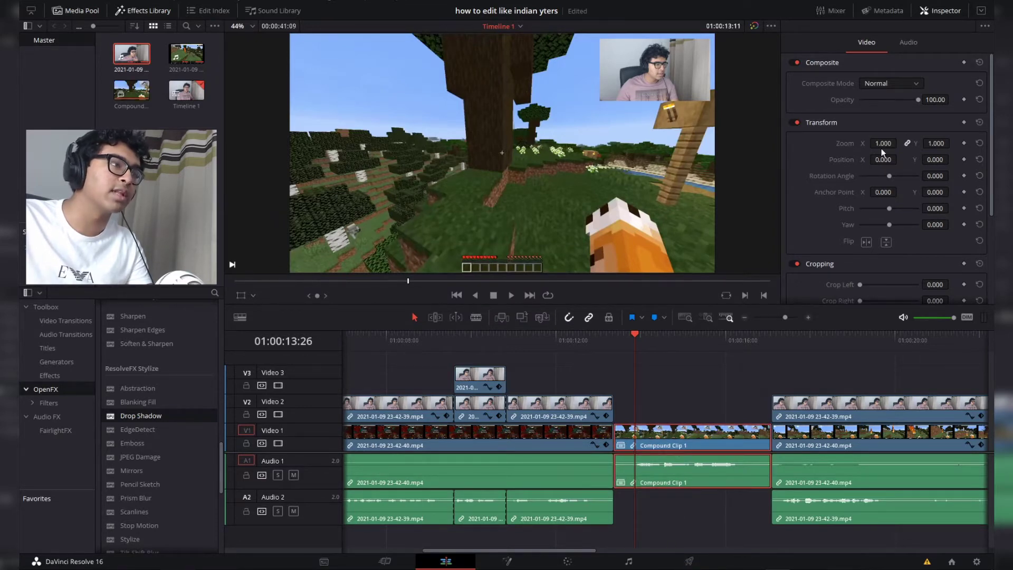
pyautogui.moveTo(884, 142); pyautogui.dragTo(884, 141)
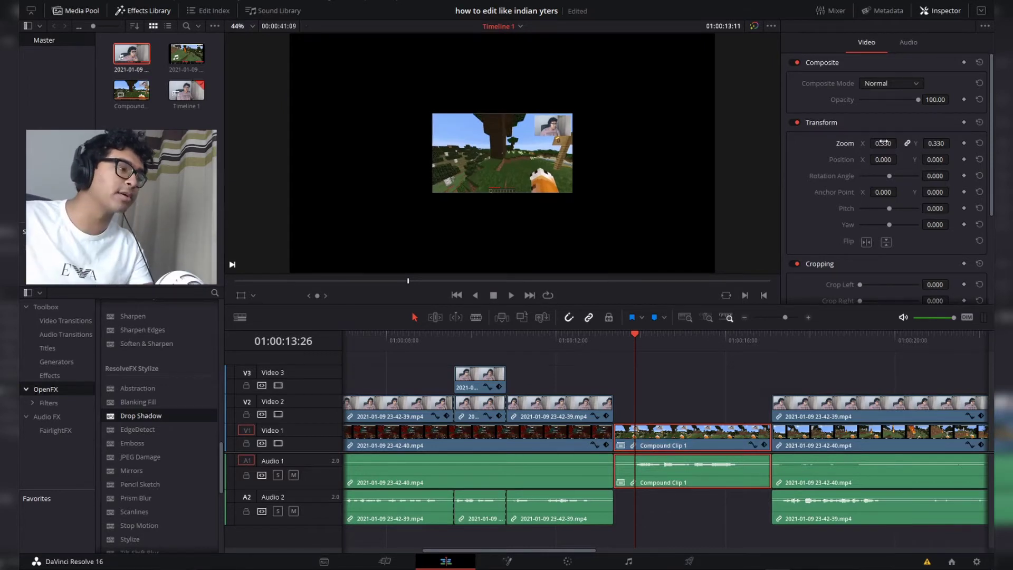
pyautogui.hotkey('ctrl', 'z')
pyautogui.click(964, 143)
pyautogui.click(964, 159)
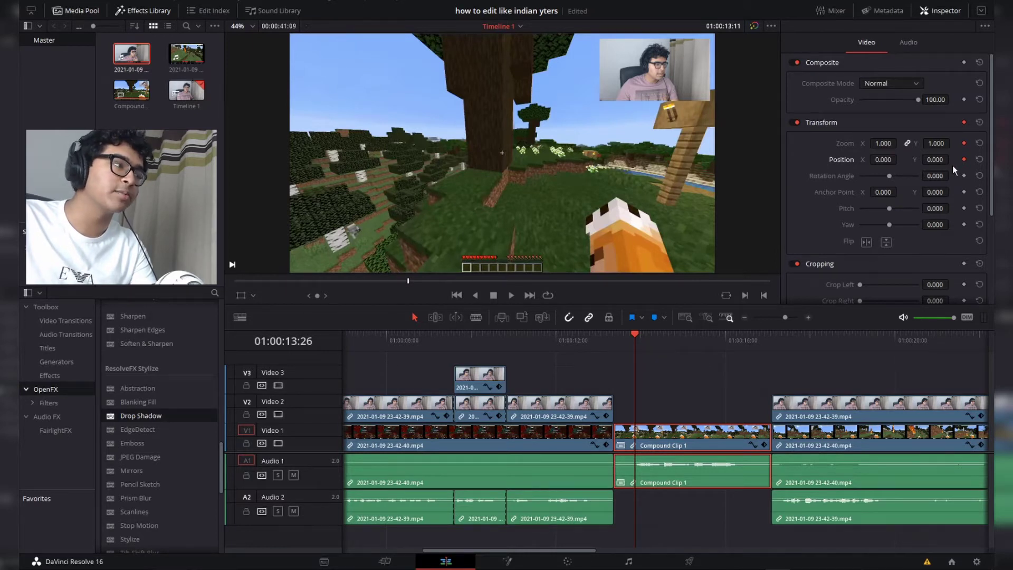
pyautogui.press('Up')
pyautogui.press('Right')
pyautogui.press('Right')
pyautogui.press('Right')
pyautogui.press('Right')
pyautogui.press('Right')
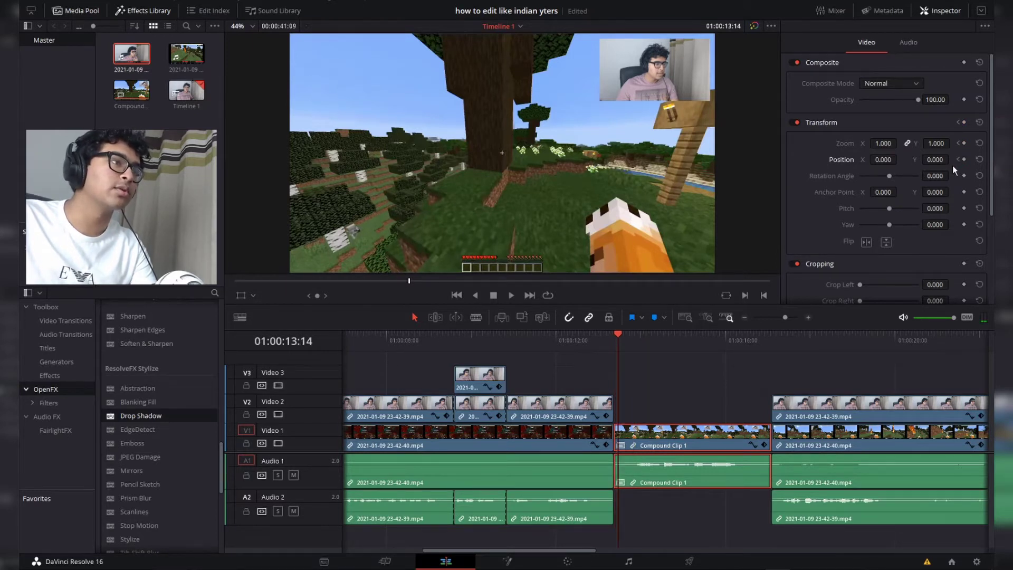
pyautogui.moveTo(883, 143); pyautogui.dragTo(865, 144)
# - Move the compound clip's two zoom keyframes later on its keyframe track and preview
pyautogui.click(614, 339)
pyautogui.press('space')
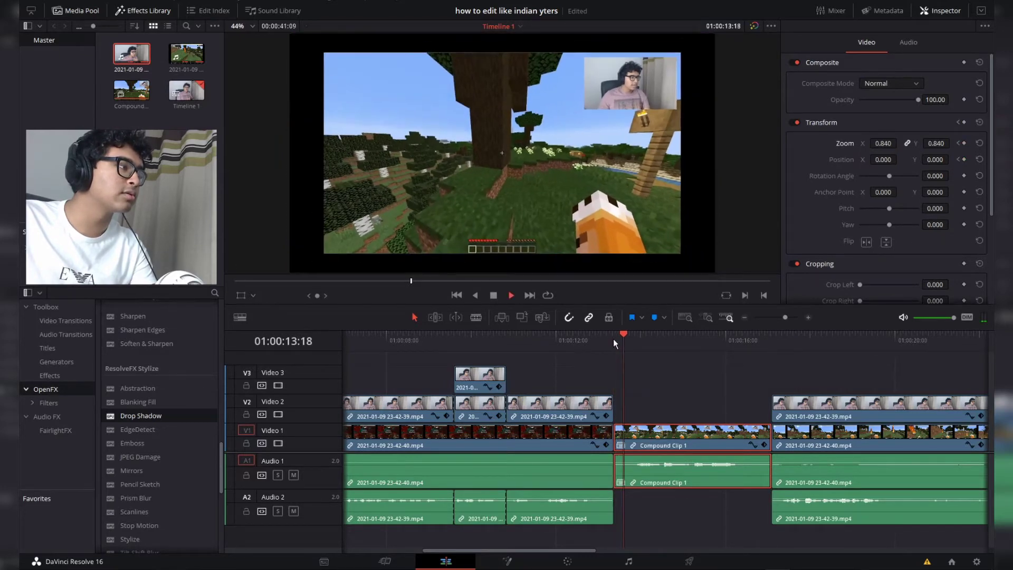
pyautogui.press('space')
pyautogui.click(764, 445)
pyautogui.hotkey('ctrl', '=')
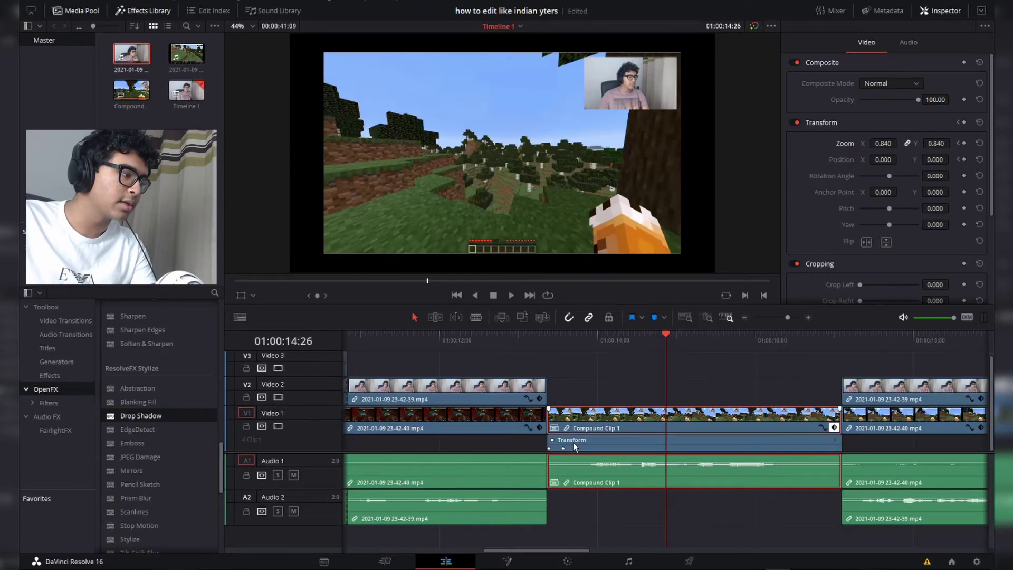
pyautogui.moveTo(563, 449); pyautogui.dragTo(603, 449)
pyautogui.click(544, 341)
pyautogui.press('space')
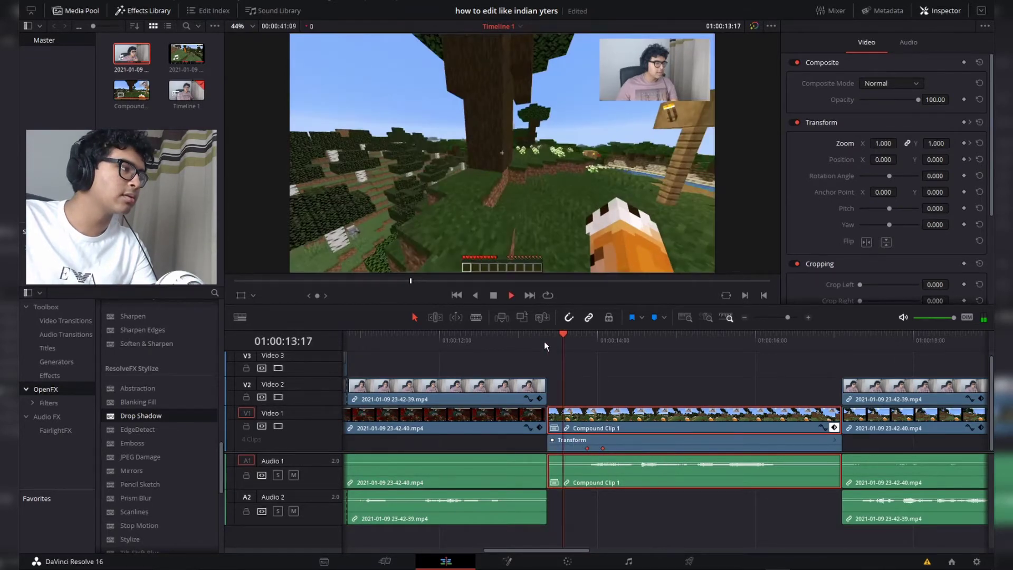
pyautogui.press('space')
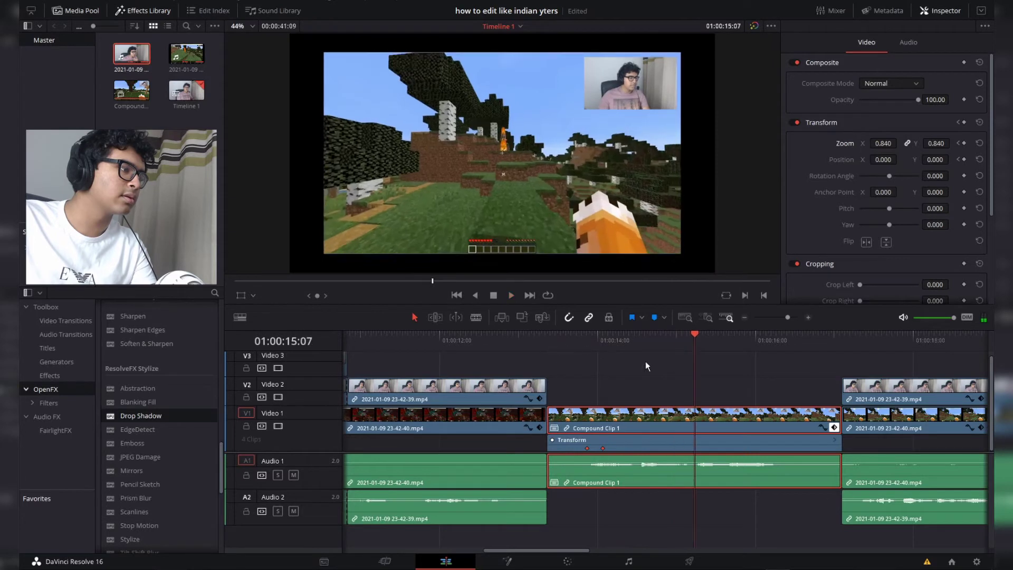
# - Keyframe Zoom and Position at 01:00:15:07, then reset Zoom to 1.000 two frames later
pyautogui.click(964, 143)
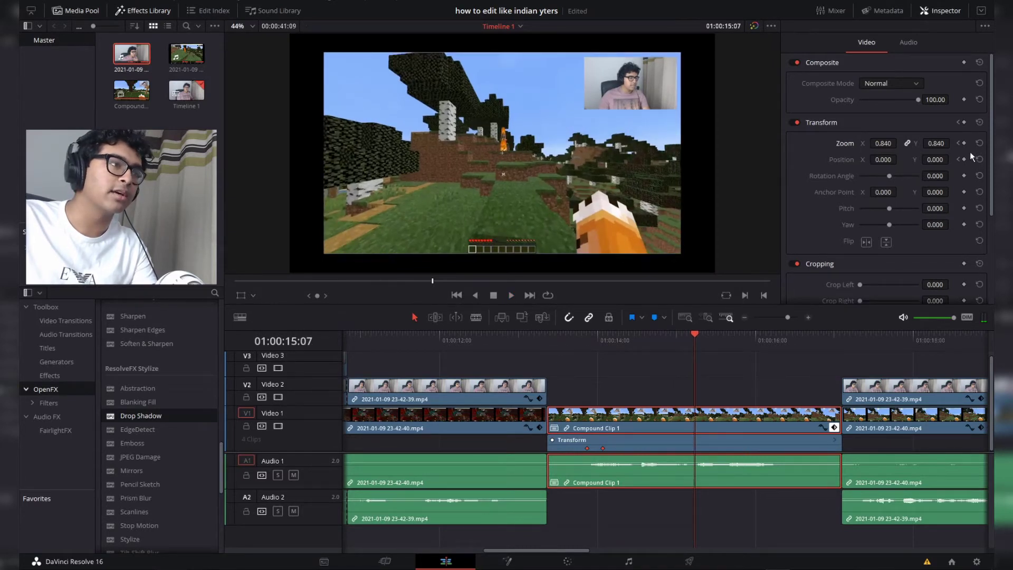
pyautogui.click(964, 159)
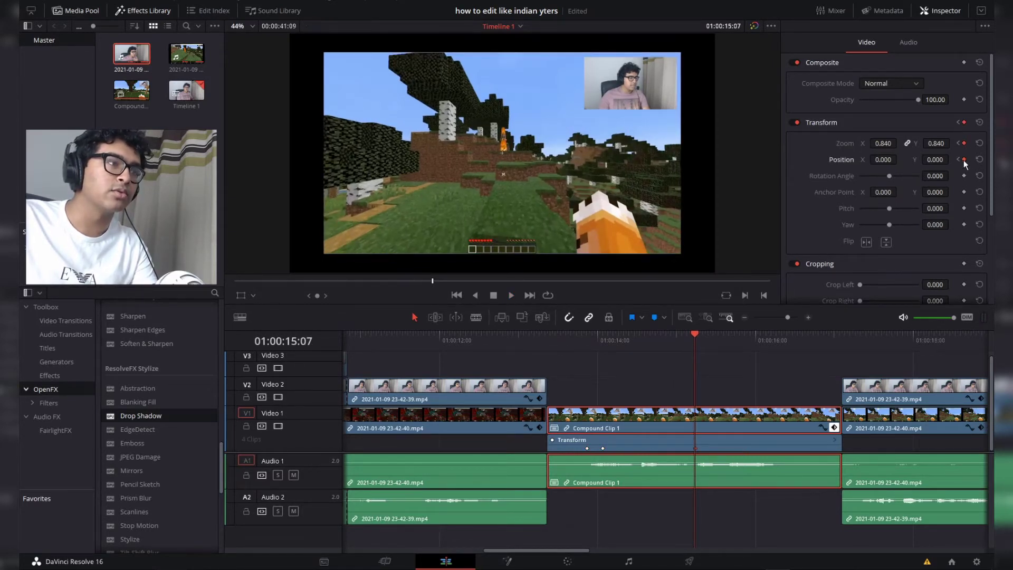
pyautogui.press('Right')
pyautogui.press('Right')
pyautogui.press('Right')
pyautogui.press('Right')
pyautogui.press('Right')
pyautogui.press('Right')
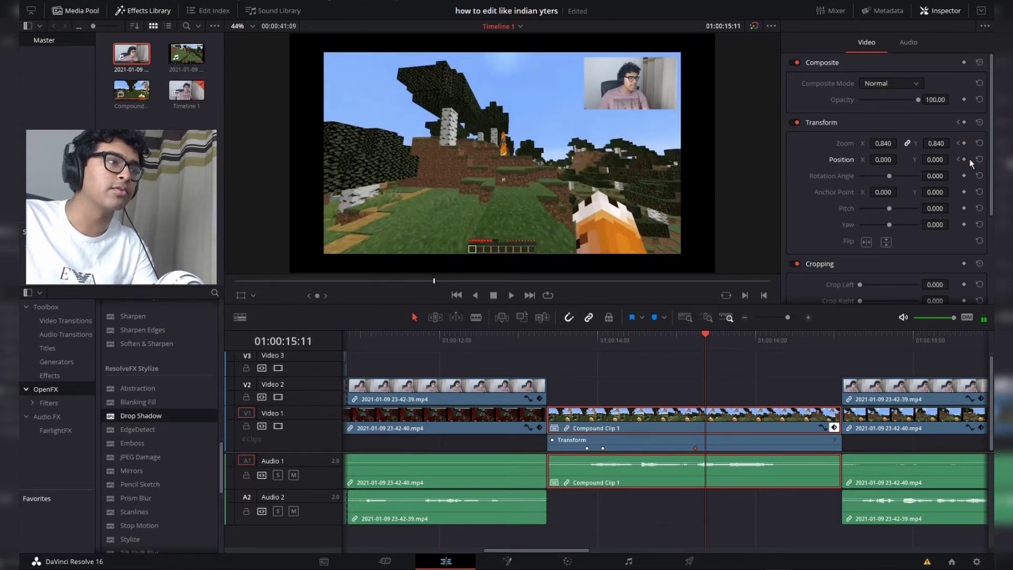
pyautogui.doubleClick(843, 145)
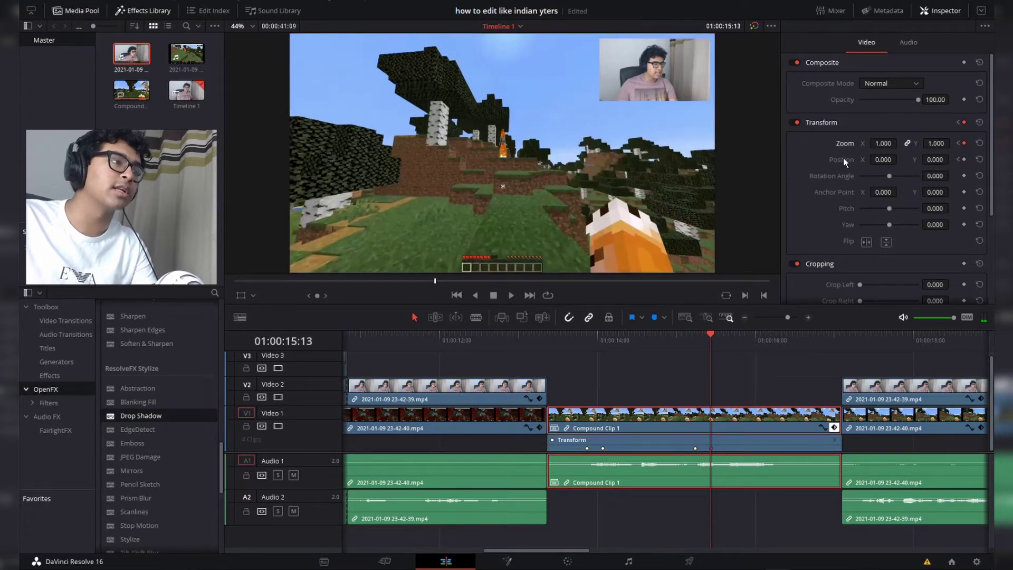
pyautogui.click(553, 340)
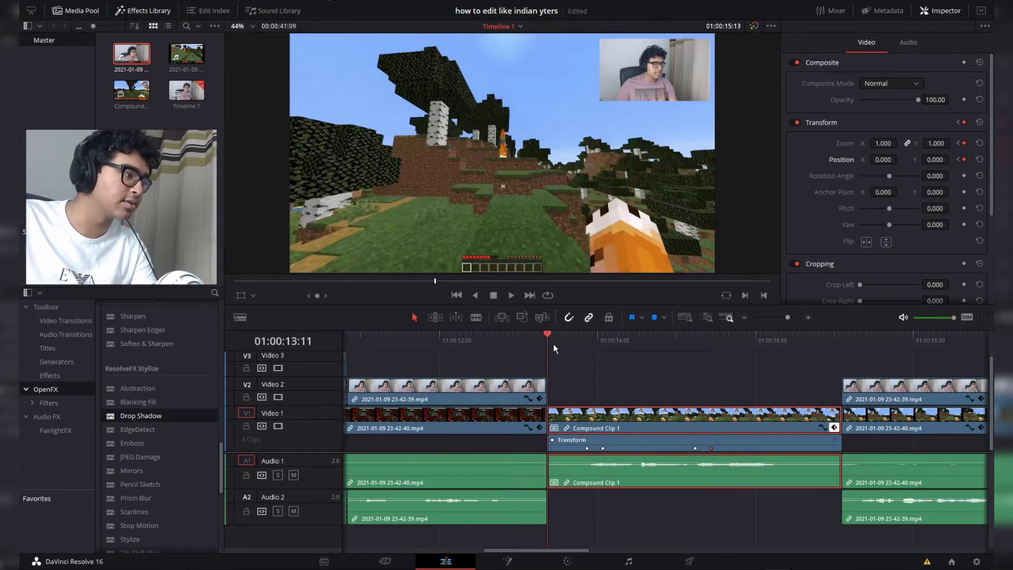
pyautogui.click(578, 391)
pyautogui.press('space')
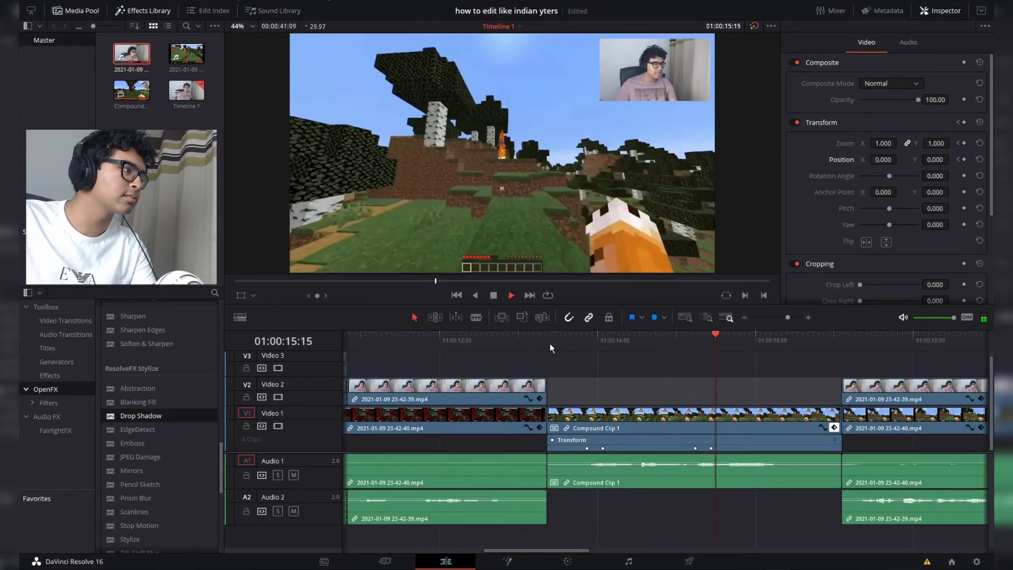
pyautogui.press('space')
# - Shift the Transform keyframe two frames earlier and replay the zoom
pyautogui.moveTo(711, 448); pyautogui.dragTo(703, 448)
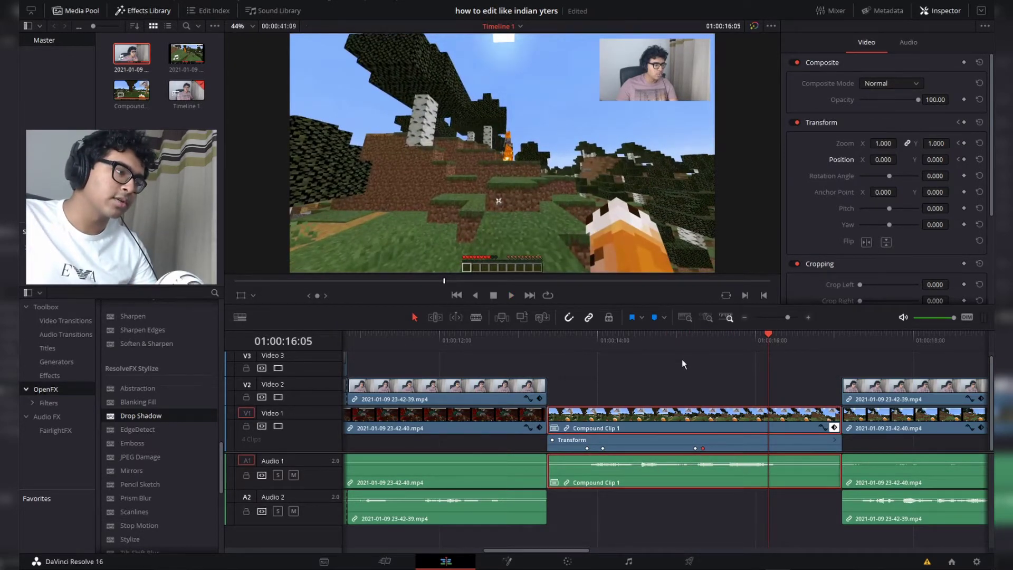
pyautogui.click(670, 343)
pyautogui.press('space')
pyautogui.press('space')
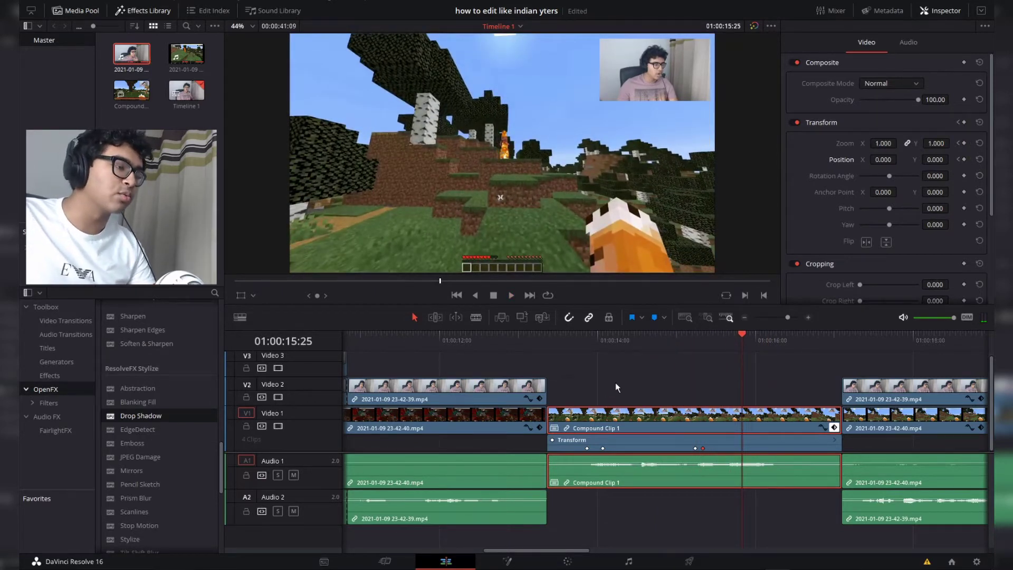
pyautogui.click(632, 337)
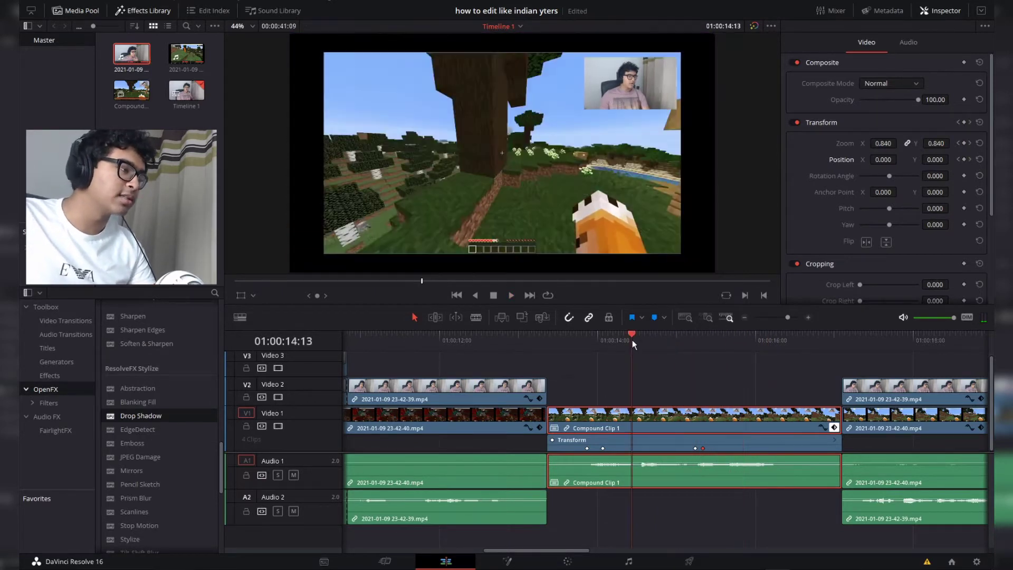
# - Drag an Adjustment Clip from the Effects toolbox onto the timeline above Compound Clip 1
pyautogui.click(56, 364)
pyautogui.click(57, 376)
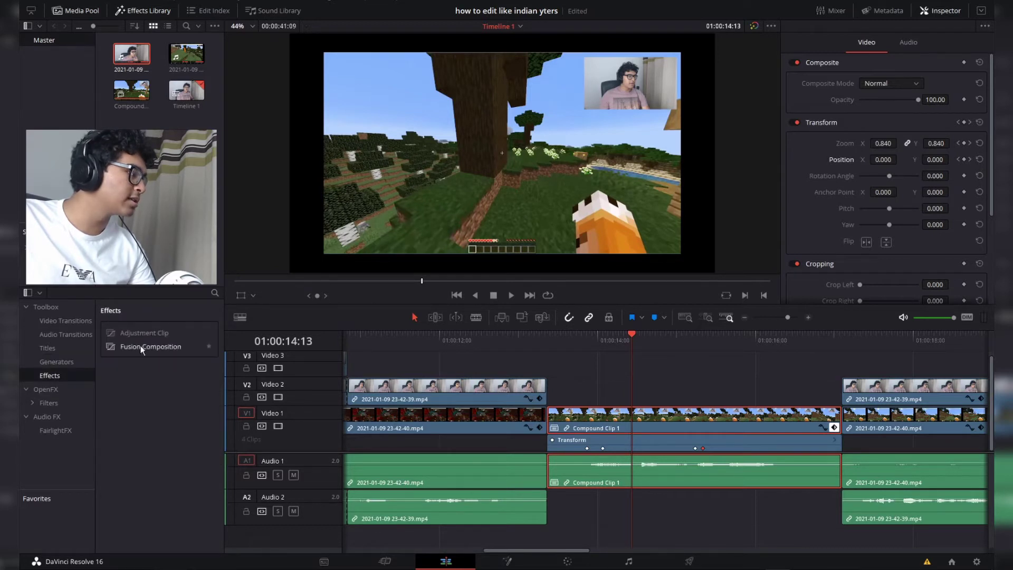
pyautogui.moveTo(134, 331); pyautogui.dragTo(569, 378)
# - Shorten the Adjustment Clip and position it on Video 2 over part of Compound Clip 1
pyautogui.moveTo(958, 366); pyautogui.dragTo(737, 370)
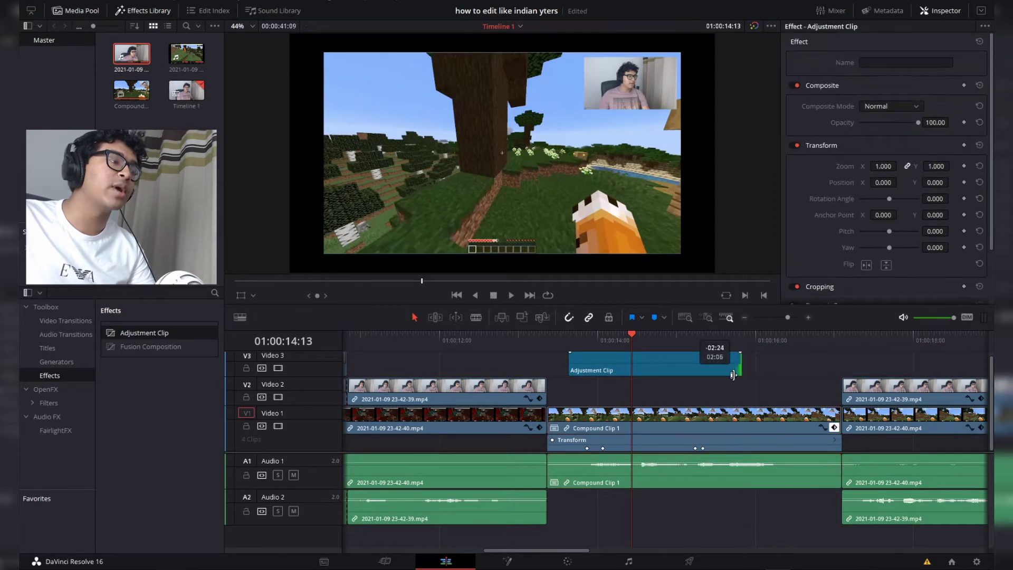
pyautogui.moveTo(670, 368); pyautogui.dragTo(673, 388)
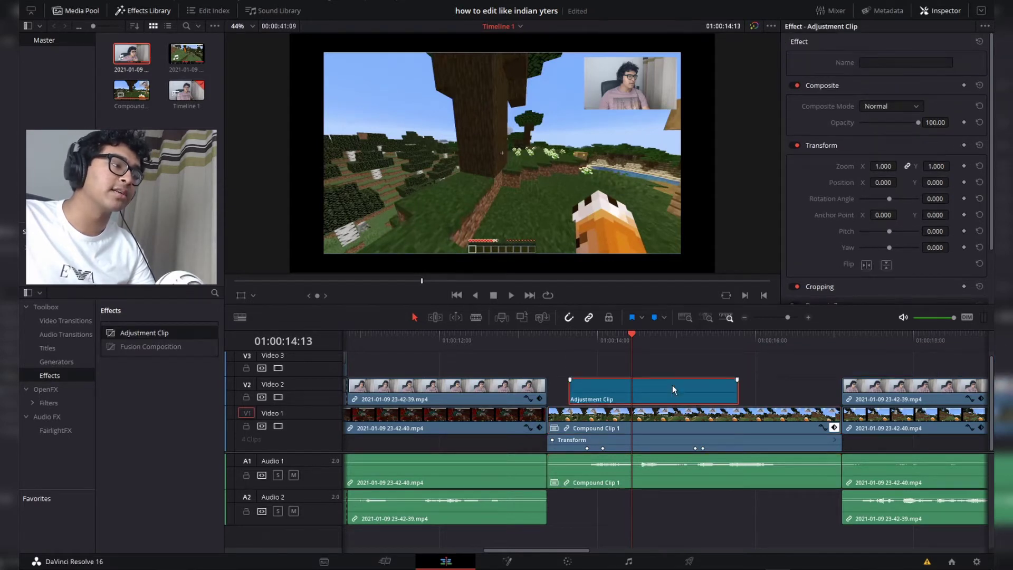
pyautogui.moveTo(672, 388); pyautogui.dragTo(642, 388)
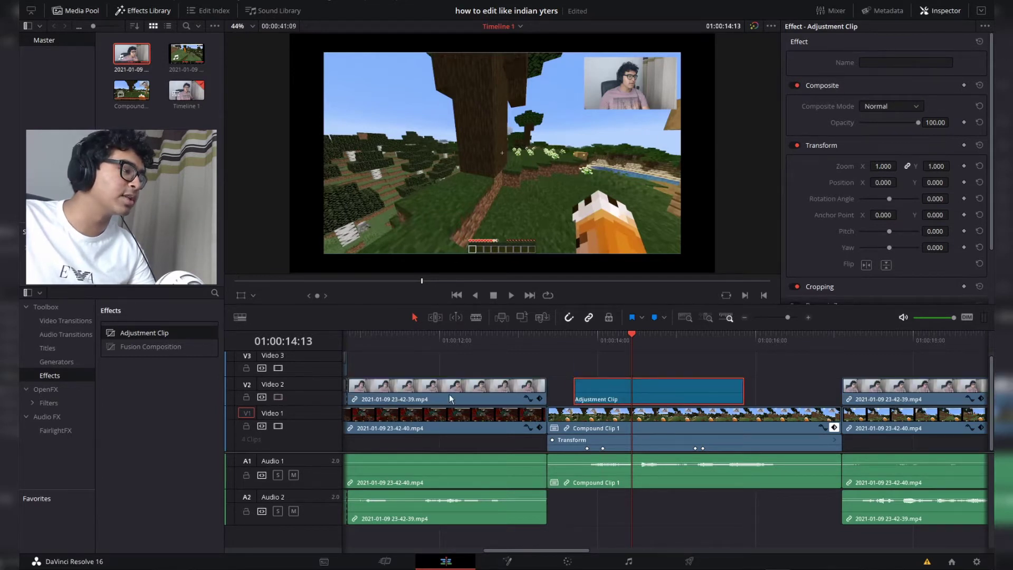
pyautogui.moveTo(657, 392); pyautogui.dragTo(620, 395)
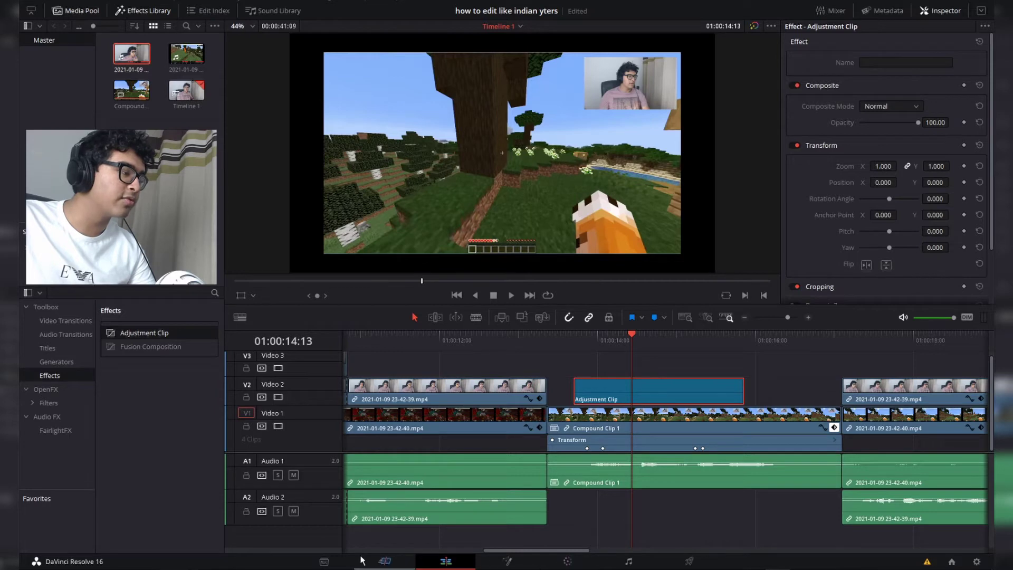
pyautogui.click(568, 563)
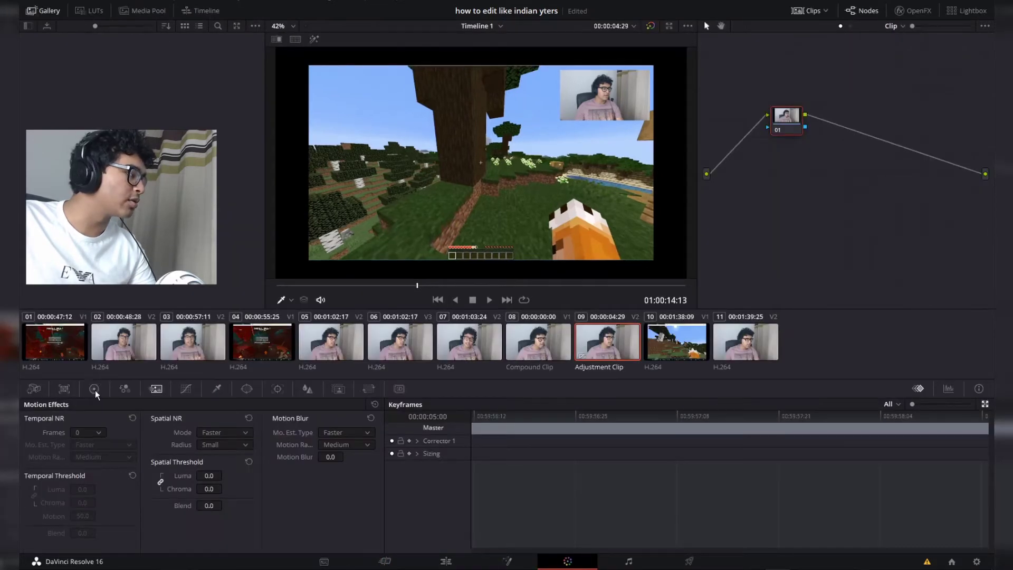
# - Set the Adjustment Clip's Sat to 0 in Color Wheels so the footage turns greyscale
pyautogui.click(95, 389)
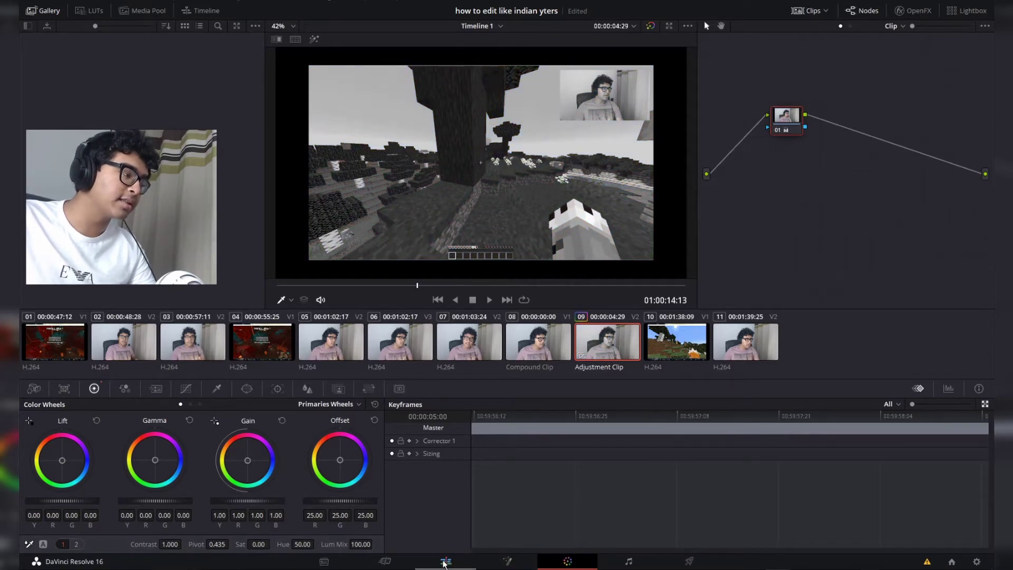
pyautogui.click(443, 563)
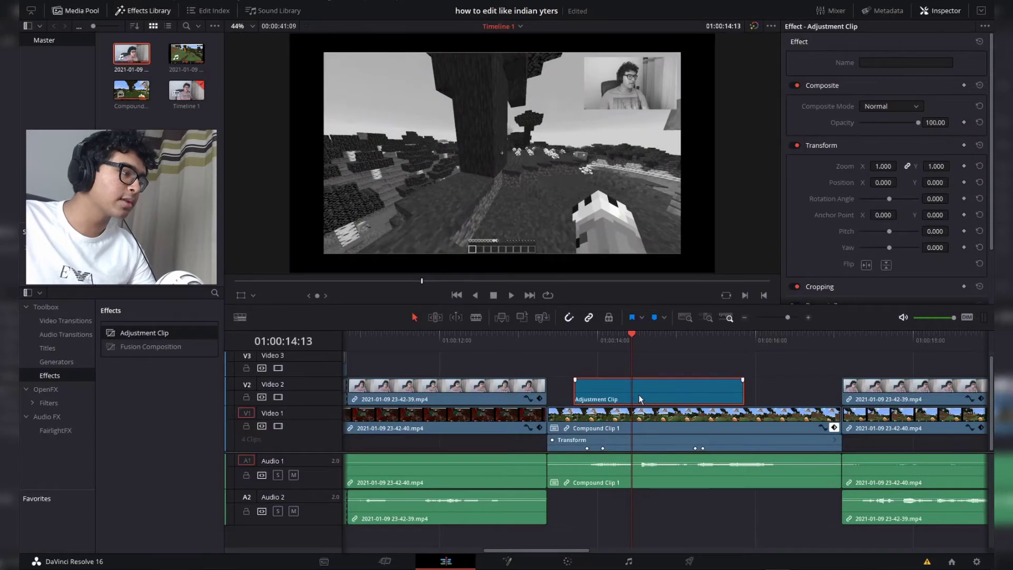
# - Trim both ends of the Adjustment Clip and give it a fade-in and a short fade-out
pyautogui.moveTo(575, 394); pyautogui.dragTo(588, 393)
pyautogui.moveTo(740, 388); pyautogui.dragTo(698, 392)
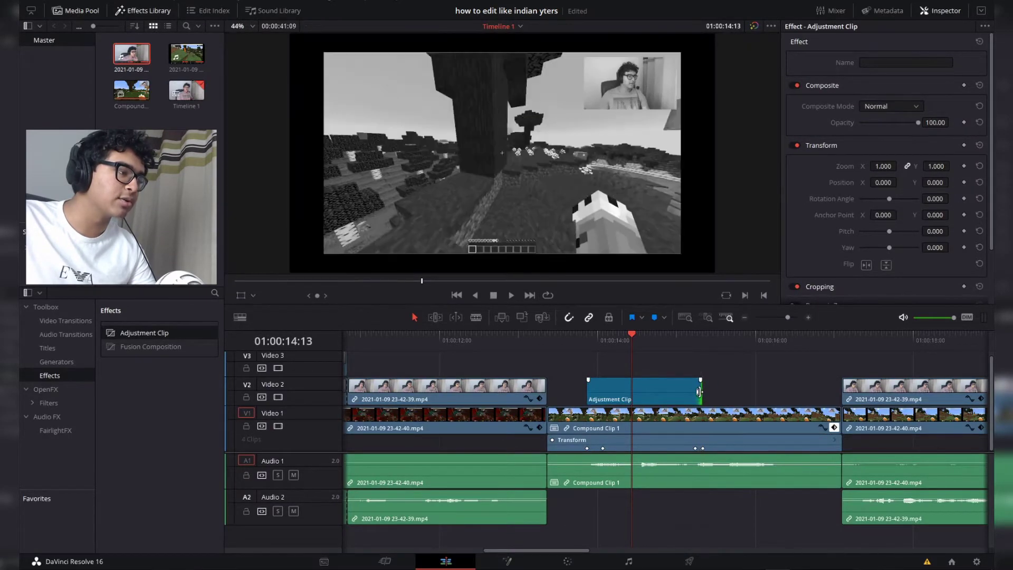
pyautogui.moveTo(588, 380); pyautogui.dragTo(600, 380)
pyautogui.moveTo(700, 380); pyautogui.dragTo(695, 380)
# - Replay the greyscale transition several times from just before the Adjustment Clip
pyautogui.click(586, 338)
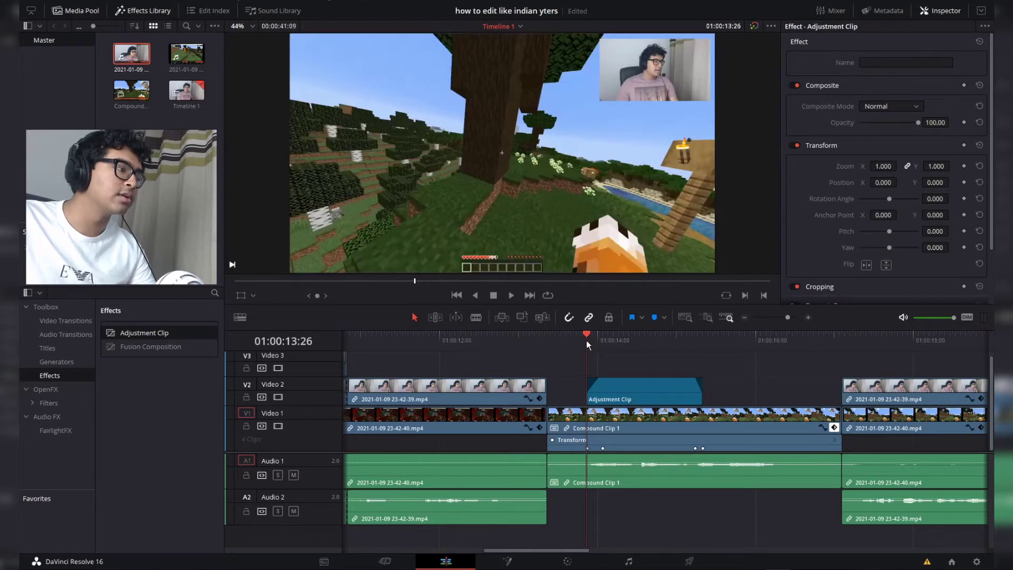
pyautogui.press('space')
pyautogui.press('space')
pyautogui.press('space')
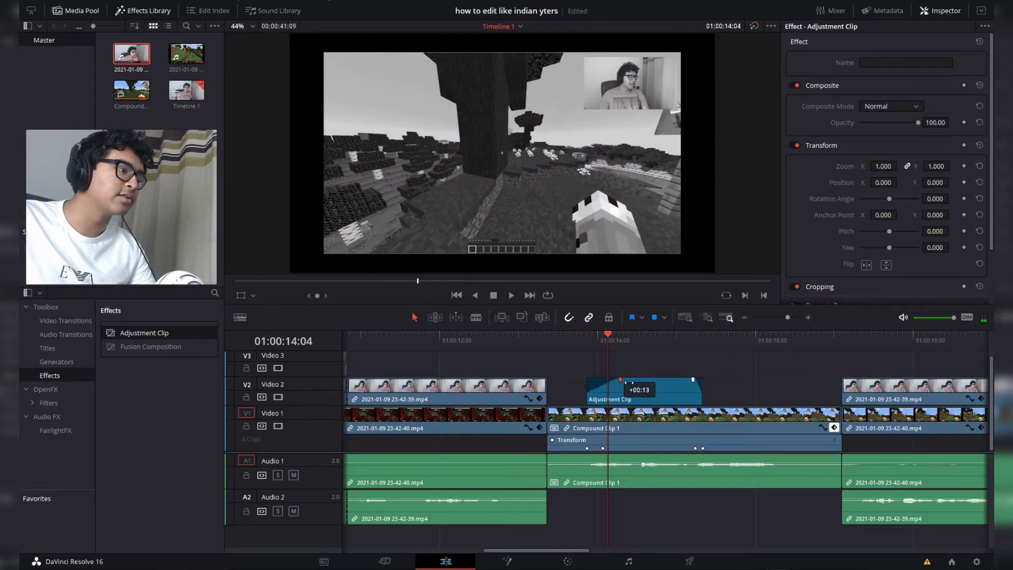
pyautogui.click(577, 338)
pyautogui.press('space')
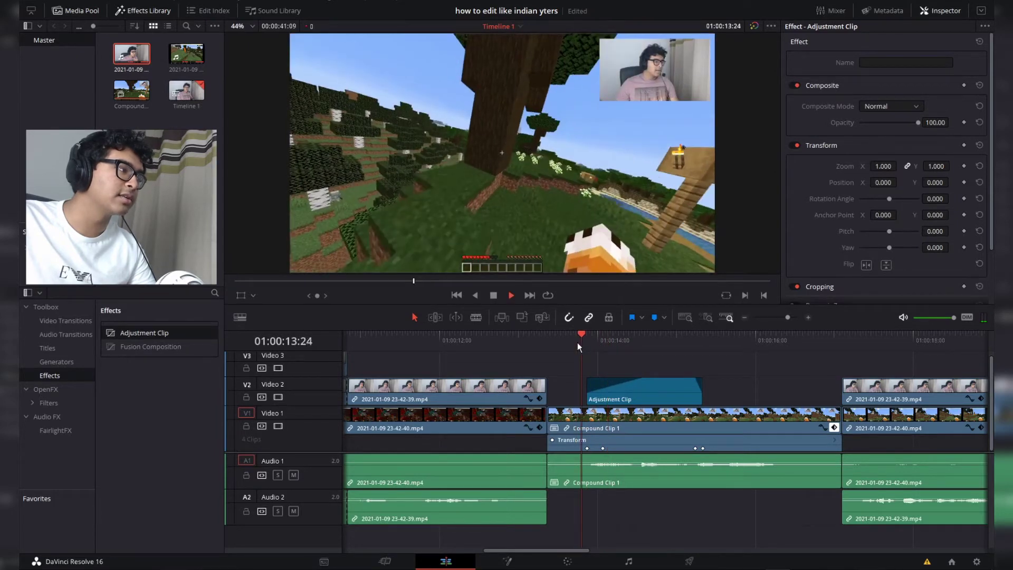
pyautogui.press('space')
pyautogui.press('space')
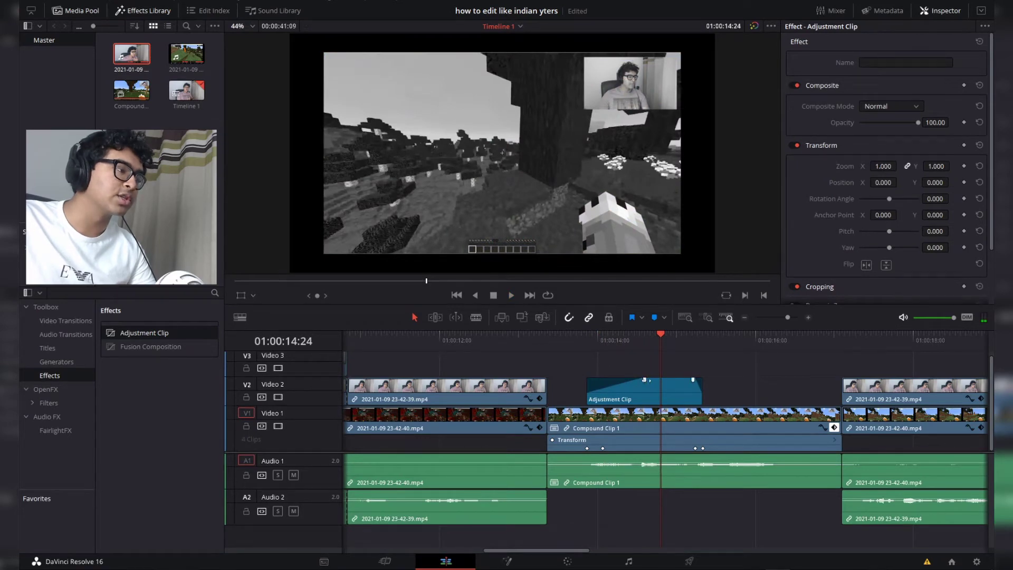
pyautogui.click(572, 338)
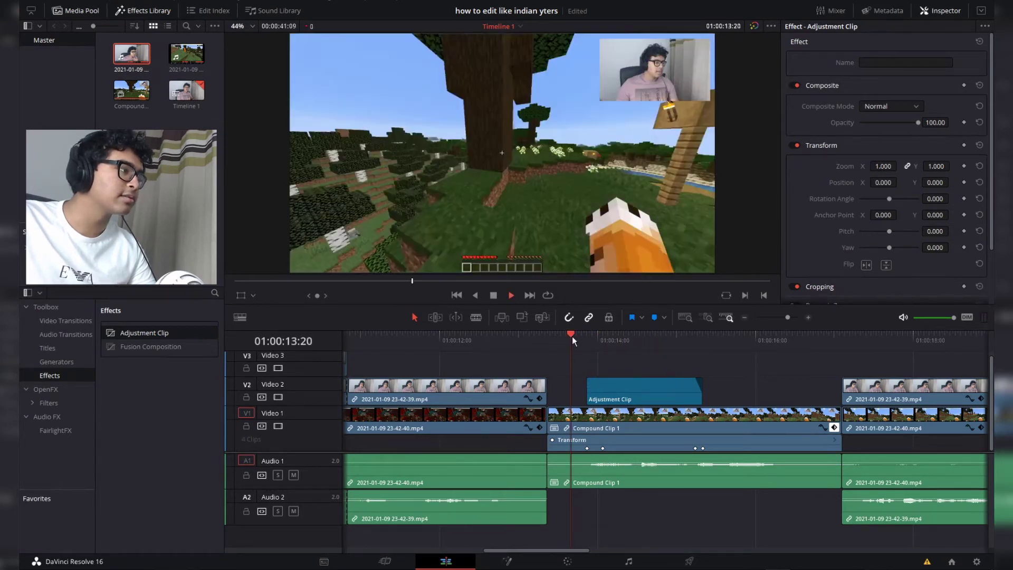
pyautogui.press('space')
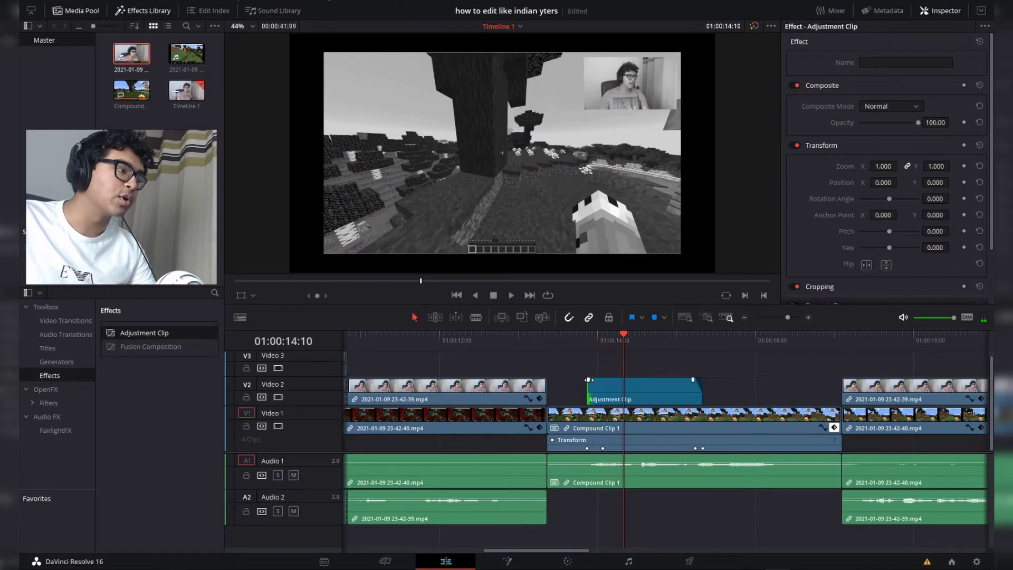
pyautogui.click(573, 339)
pyautogui.press('space')
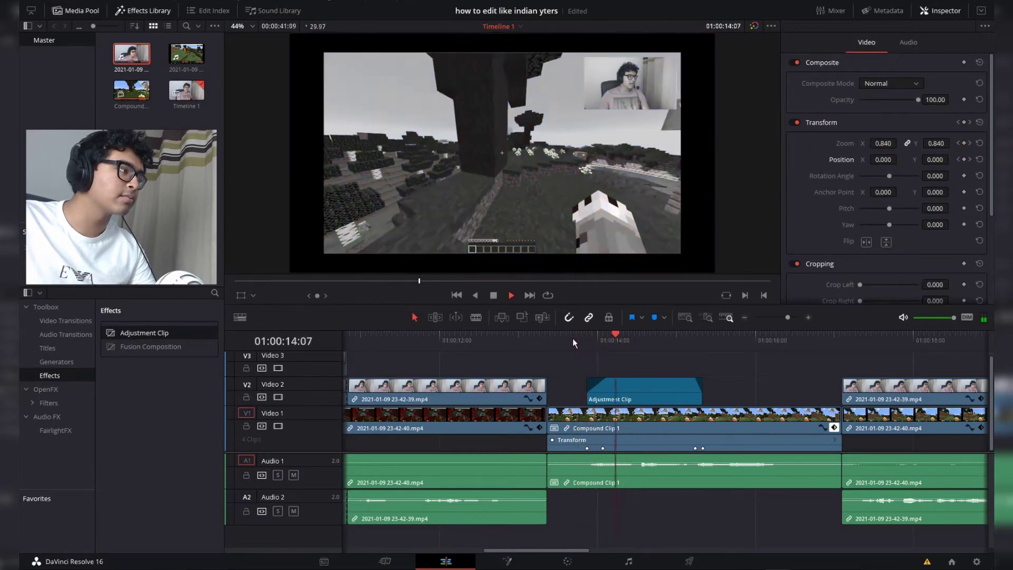
pyautogui.press('space')
# - Remove the Adjustment Clip's fade-in and select the four linked clips of the next section
pyautogui.moveTo(606, 384); pyautogui.dragTo(600, 383)
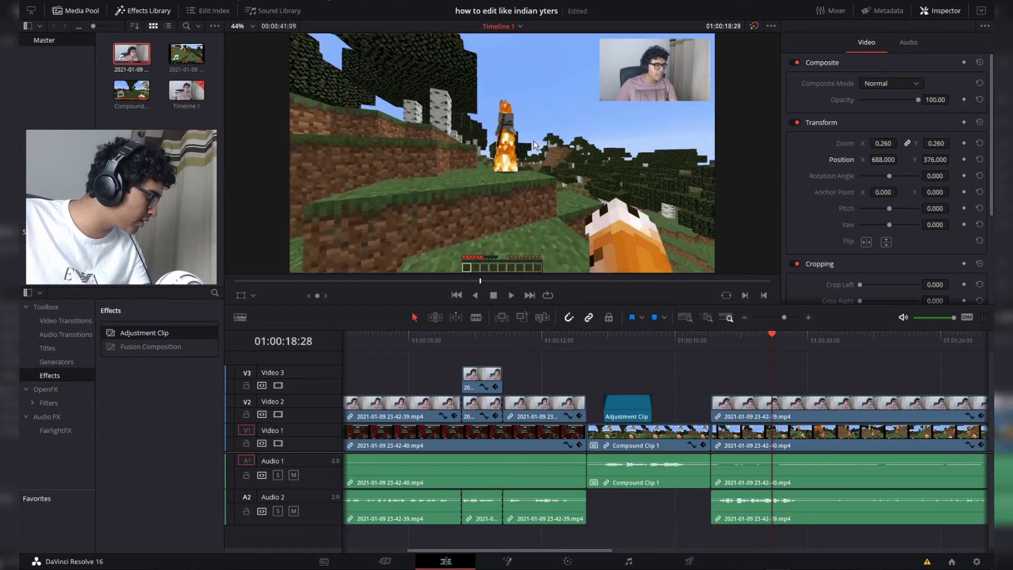
pyautogui.scroll(3, 635, 372)
pyautogui.moveTo(635, 372); pyautogui.dragTo(625, 464)
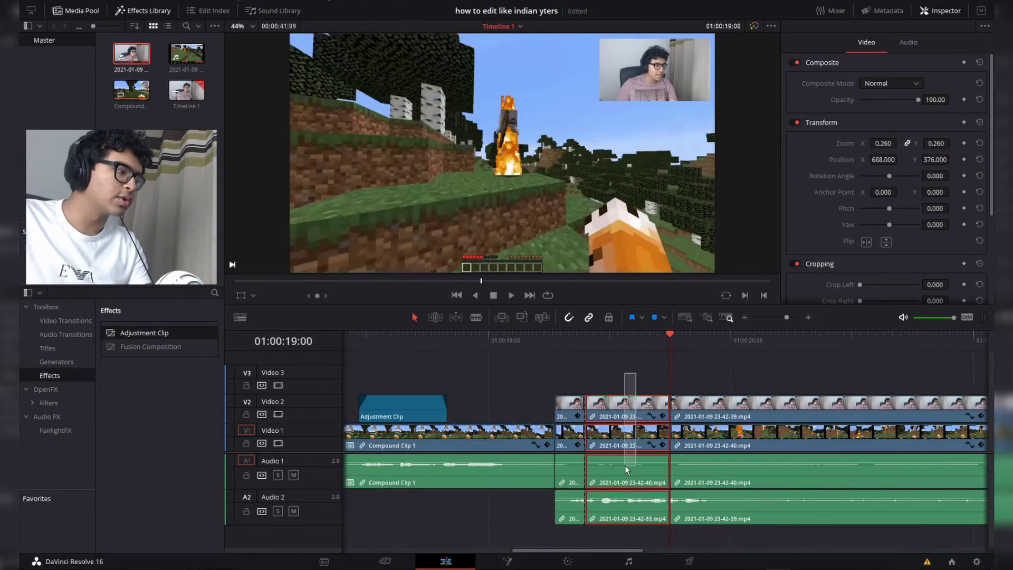
# - Combine the selected clips into Compound Clip 2 and play it back from 01:00:17:18
pyautogui.rightClick(620, 441)
pyautogui.click(666, 125)
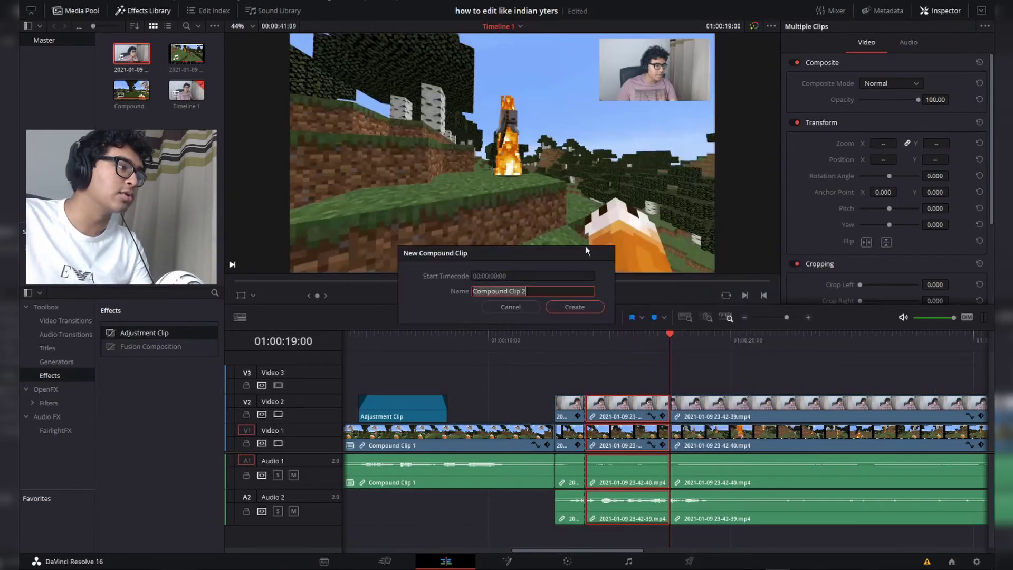
pyautogui.click(577, 305)
pyautogui.click(587, 343)
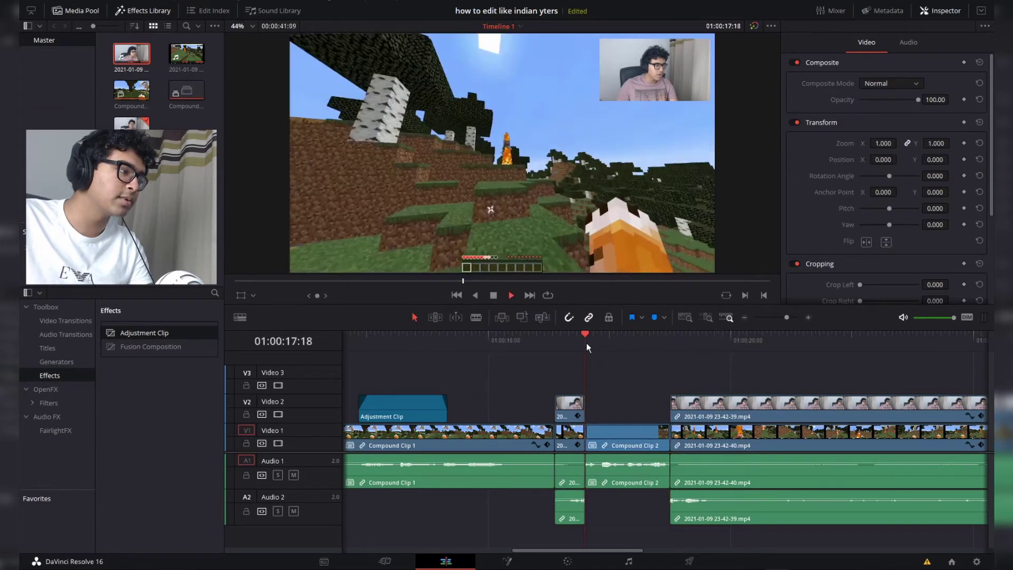
pyautogui.press('space')
pyautogui.click(599, 344)
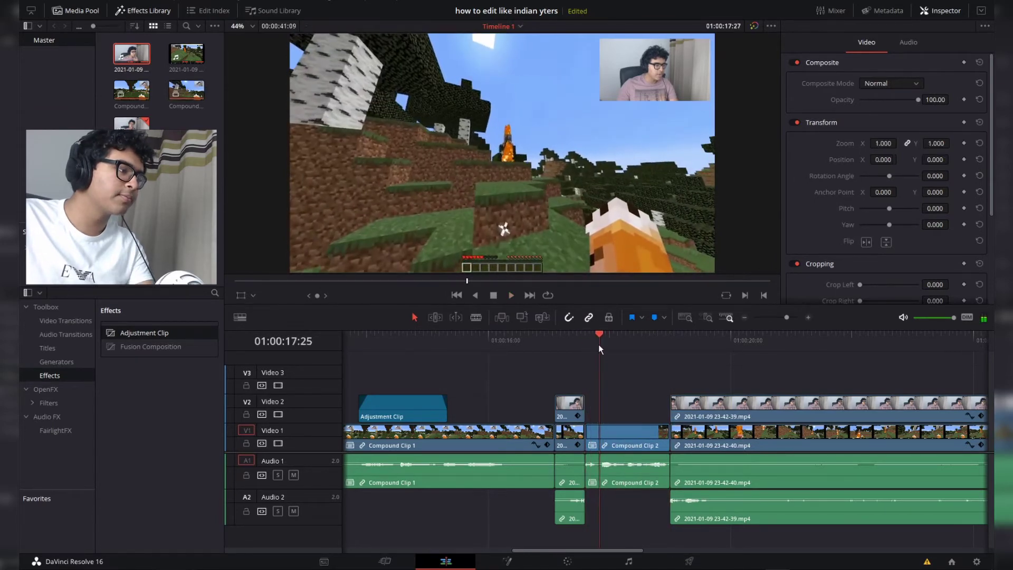
# - Keyframe Compound Clip 2 to zoom in to 2.550 and shift down, then play it
pyautogui.click(964, 144)
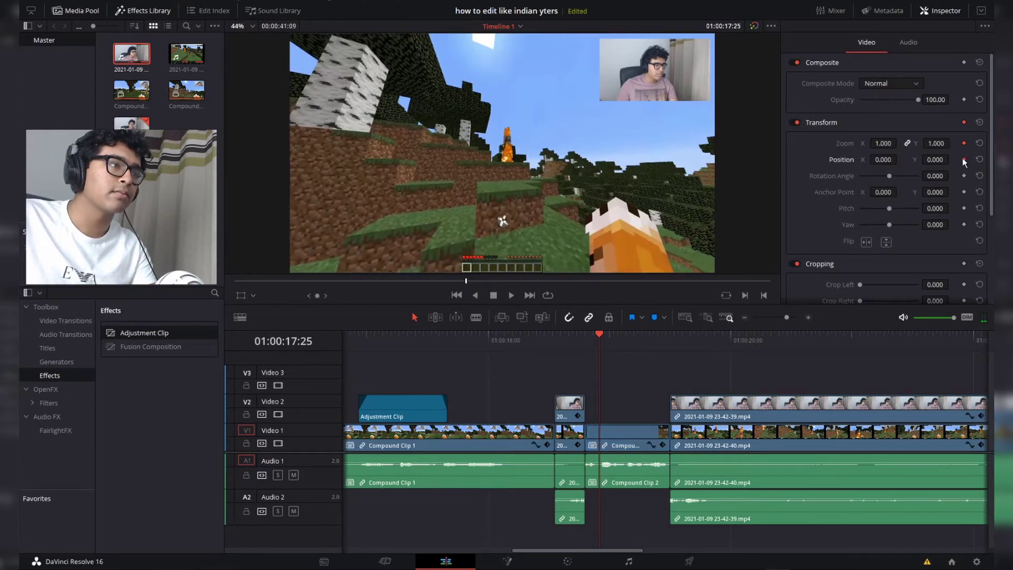
pyautogui.press('Right')
pyautogui.press('Right')
pyautogui.press('Right')
pyautogui.press('Right')
pyautogui.press('Right')
pyautogui.press('Right')
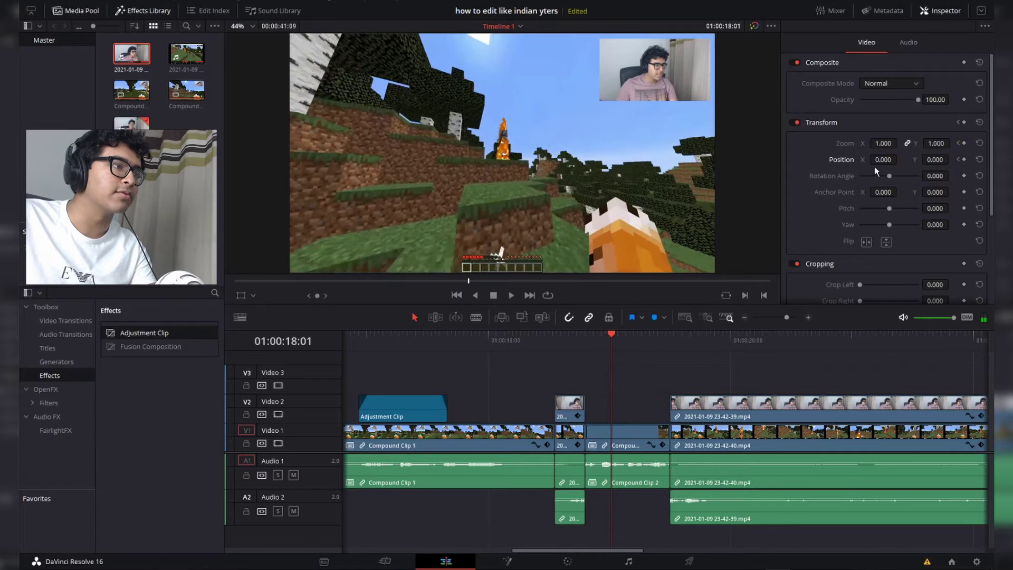
pyautogui.moveTo(883, 144); pyautogui.dragTo(951, 160)
pyautogui.click(596, 343)
pyautogui.press('space')
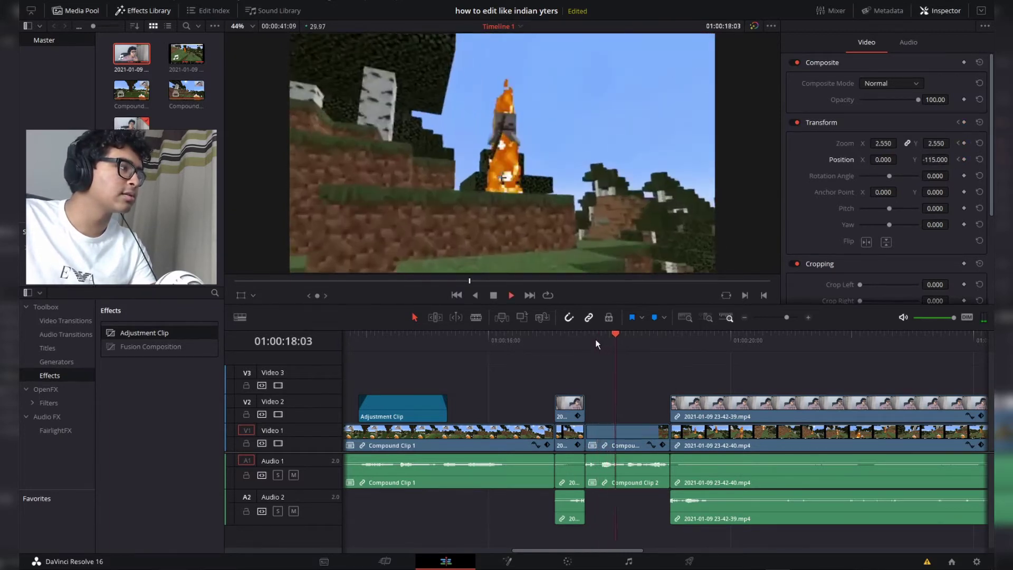
# - Keyframe Zoom and Position at 01:00:18:24, then reset zoom to 1.000 and Position Y to 0
pyautogui.click(655, 338)
pyautogui.press('Right')
pyautogui.press('Right')
pyautogui.press('Left')
pyautogui.moveTo(637, 346)
pyautogui.mouseDown()
pyautogui.moveTo(632, 337)
pyautogui.moveTo(644, 343)
pyautogui.mouseUp()
pyautogui.click(648, 437)
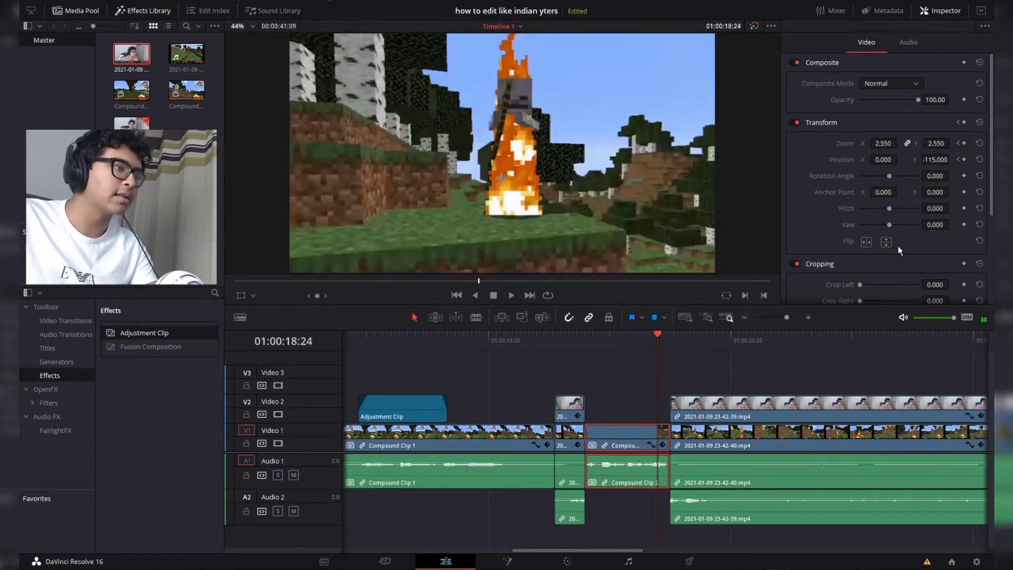
pyautogui.click(965, 144)
pyautogui.click(965, 159)
pyautogui.press('Right')
pyautogui.press('Right')
pyautogui.press('Right')
pyautogui.press('Right')
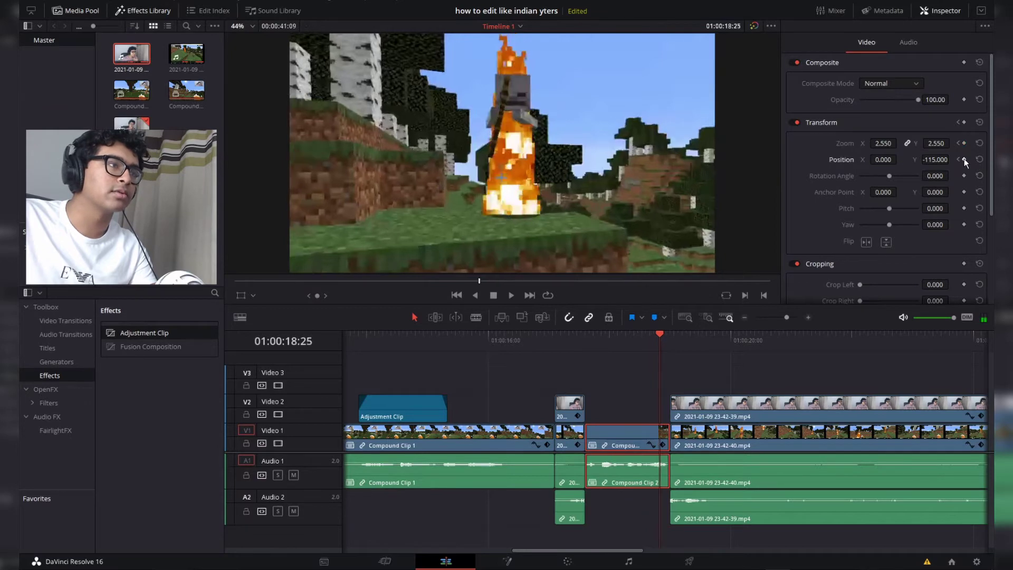
pyautogui.doubleClick(846, 144)
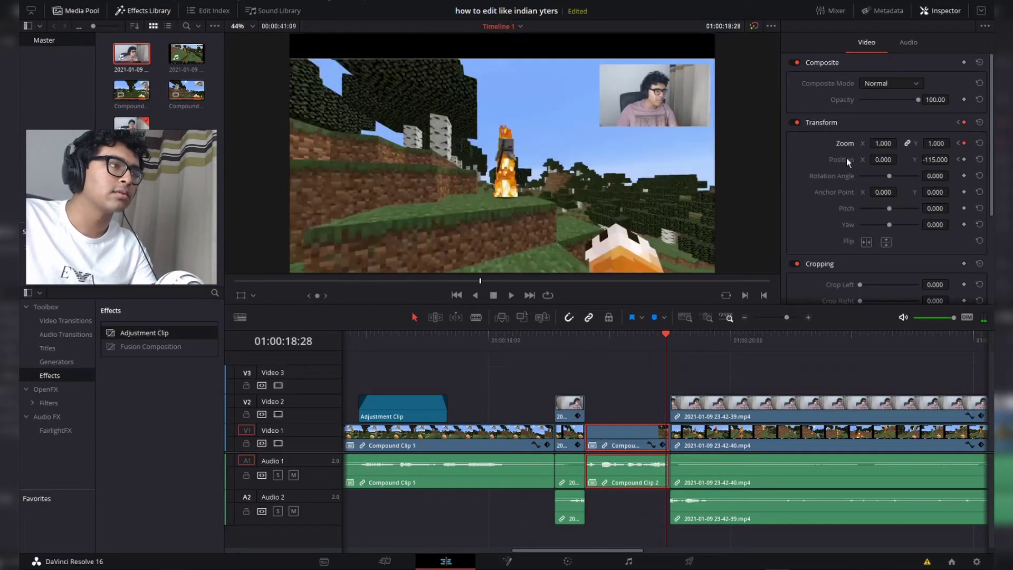
pyautogui.doubleClick(847, 159)
# - Preview the zoom, then place an Adjustment Clip on Video 3 at 01:00:17:26
pyautogui.click(596, 355)
pyautogui.press('space')
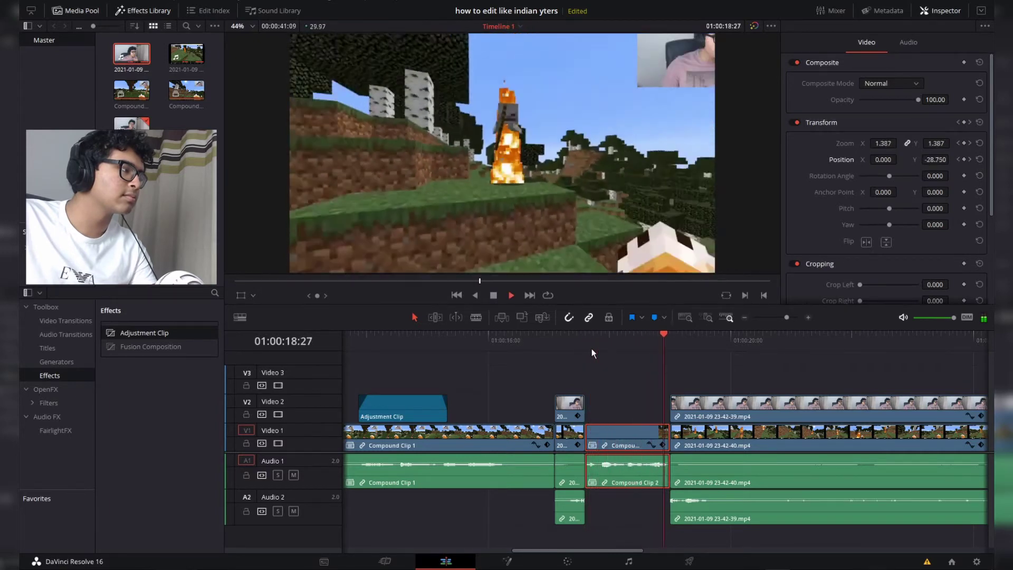
pyautogui.press('space')
pyautogui.click(602, 344)
pyautogui.moveTo(150, 332); pyautogui.dragTo(587, 370)
# - Trim the Video 3 adjustment clip's start and end to match Compound Clip 2's zoom
pyautogui.moveTo(886, 381); pyautogui.dragTo(661, 381)
pyautogui.click(663, 445)
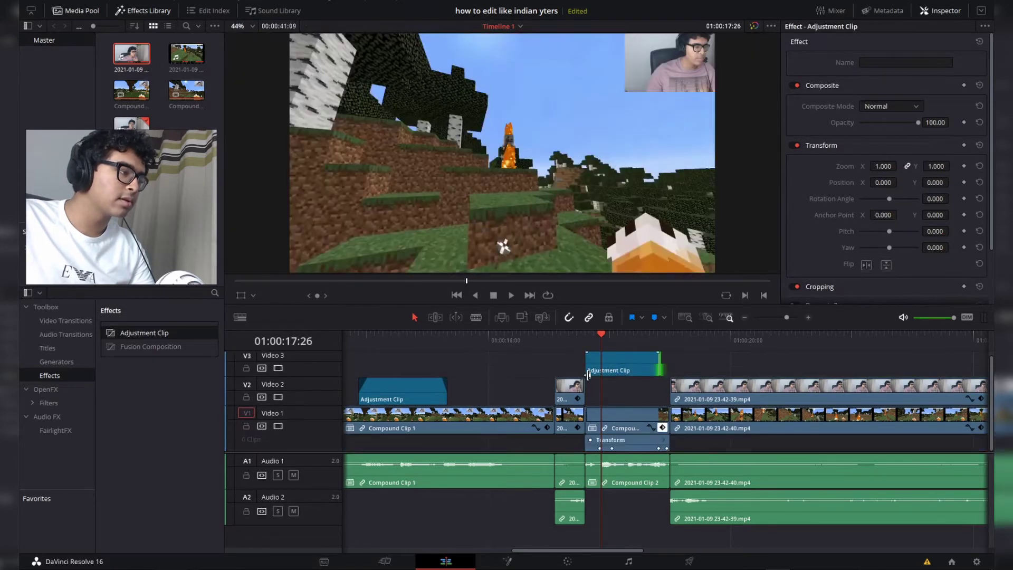
pyautogui.moveTo(588, 369); pyautogui.dragTo(600, 369)
pyautogui.moveTo(660, 364); pyautogui.dragTo(665, 360)
pyautogui.click(663, 428)
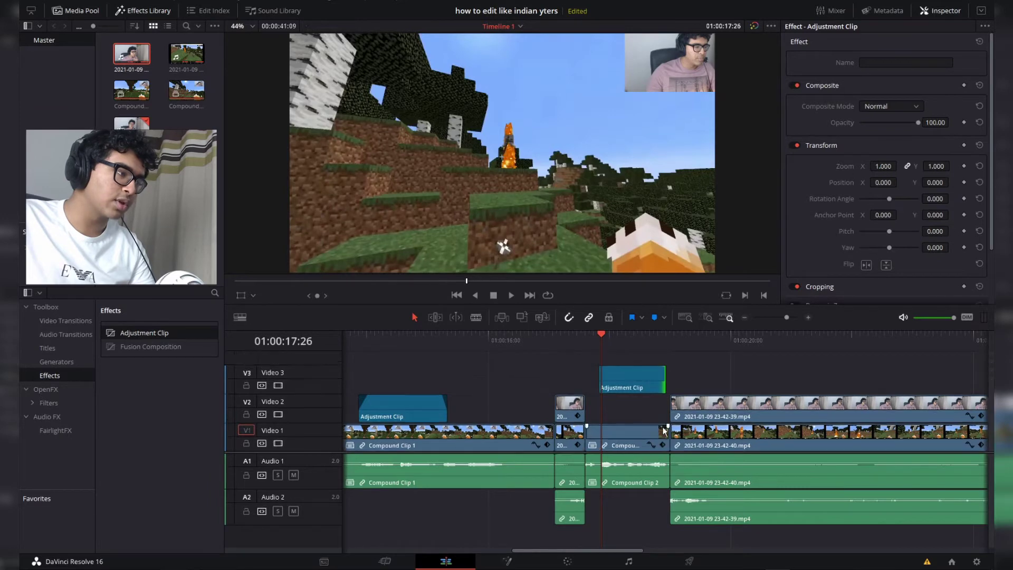
# - Blade the adjustment clip into five pieces and tint the first piece's gamma purple
pyautogui.press('b')
pyautogui.click(613, 381)
pyautogui.click(627, 381)
pyautogui.click(639, 381)
pyautogui.click(652, 381)
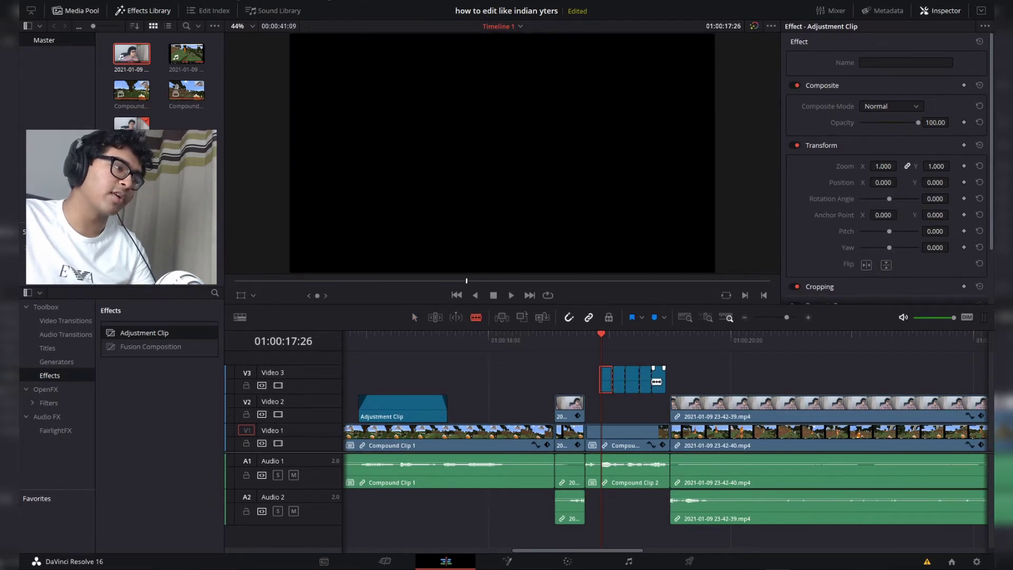
pyautogui.press('a')
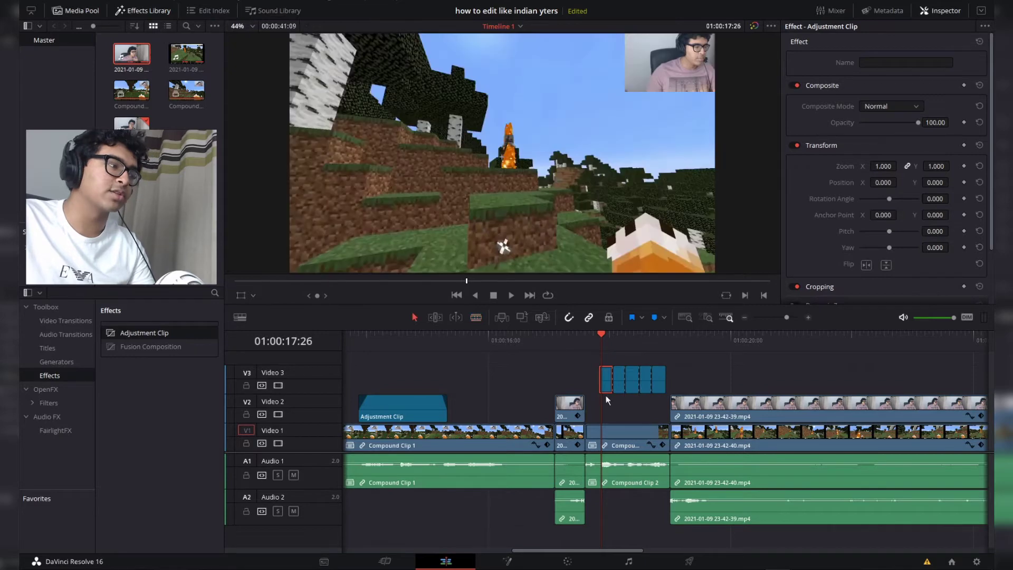
pyautogui.click(579, 565)
pyautogui.moveTo(157, 464); pyautogui.dragTo(180, 448)
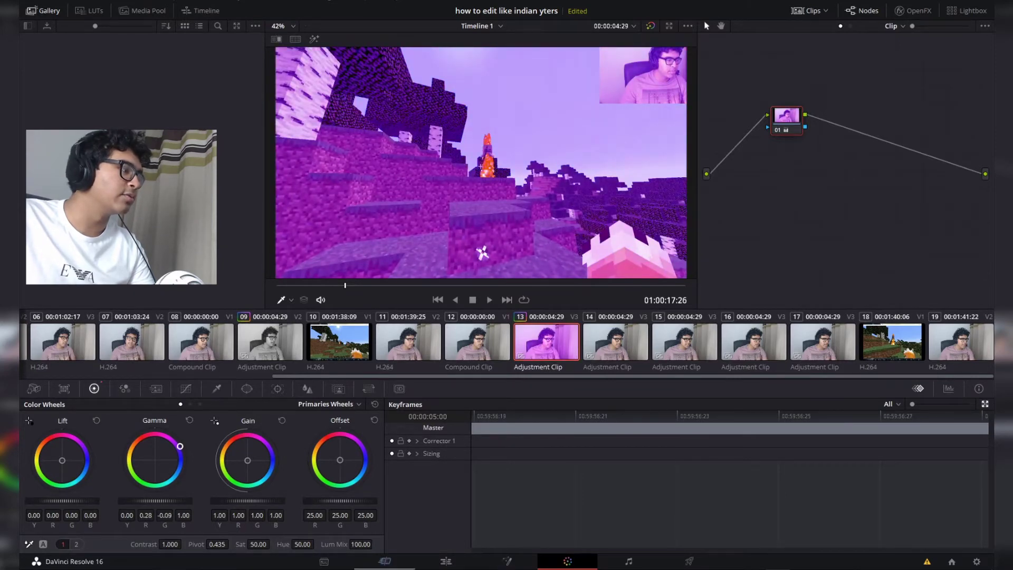
# - Tint the second adjustment piece teal and the third piece yellow with the Gamma wheel
pyautogui.click(443, 562)
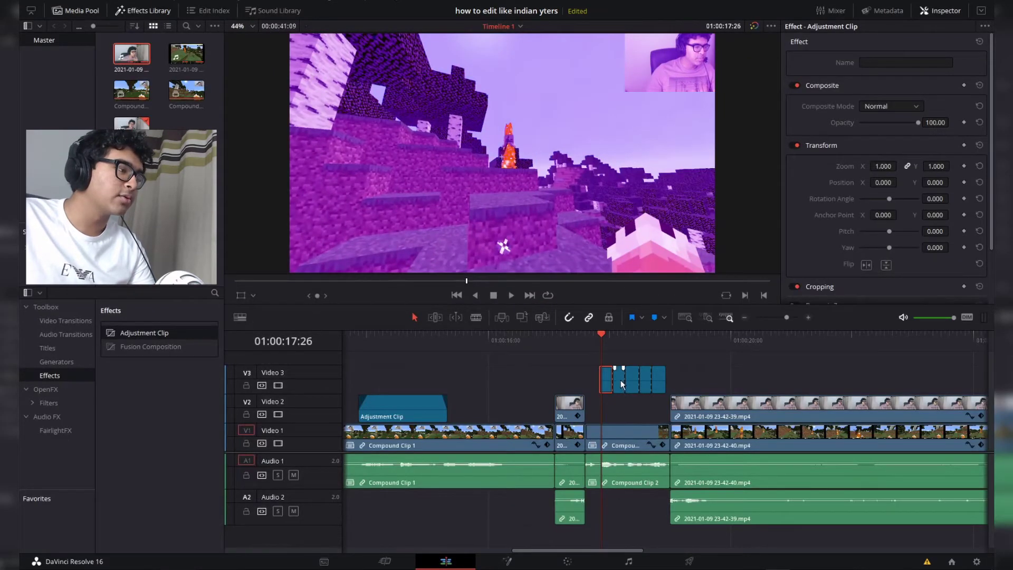
pyautogui.click(617, 336)
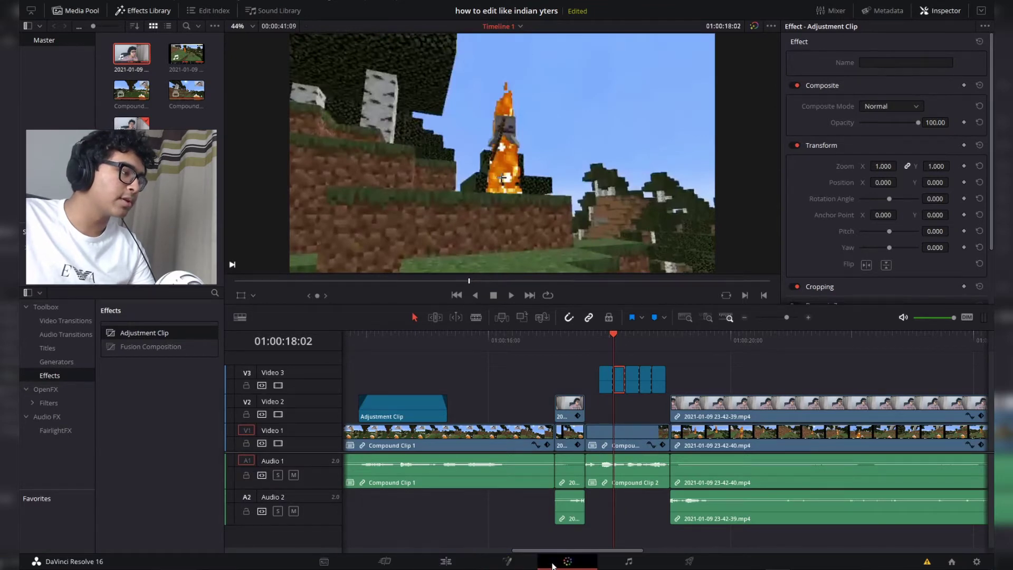
pyautogui.click(554, 564)
pyautogui.moveTo(161, 465)
pyautogui.mouseDown()
pyautogui.moveTo(181, 457)
pyautogui.moveTo(180, 469)
pyautogui.mouseUp()
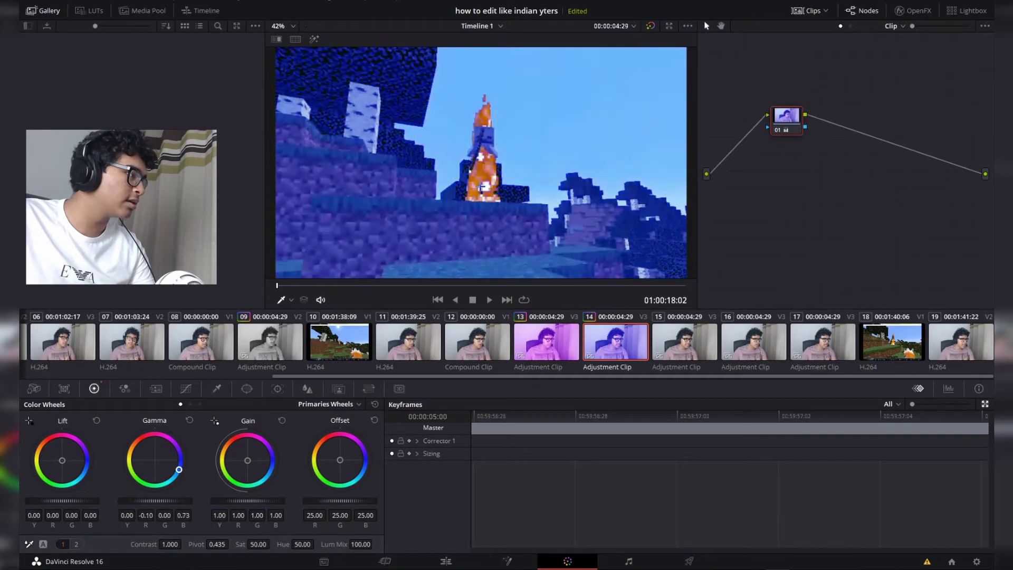
pyautogui.click(444, 563)
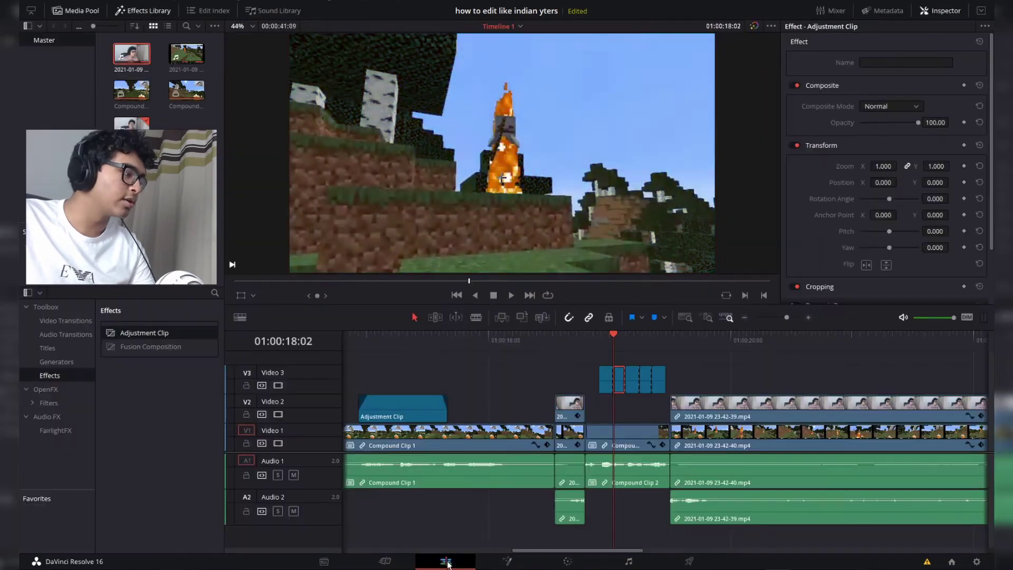
pyautogui.click(627, 333)
pyautogui.click(567, 561)
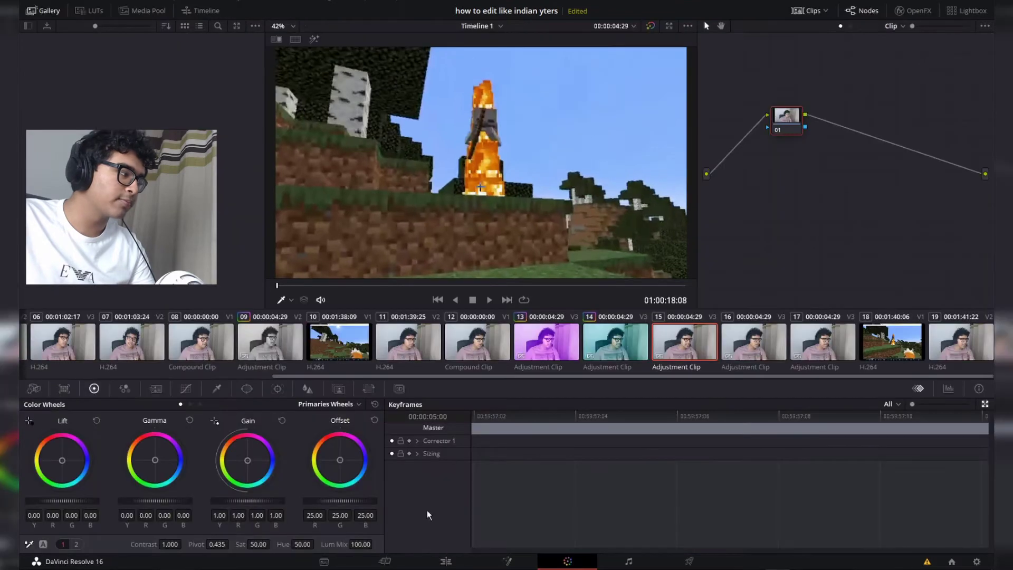
pyautogui.moveTo(158, 458); pyautogui.dragTo(126, 457)
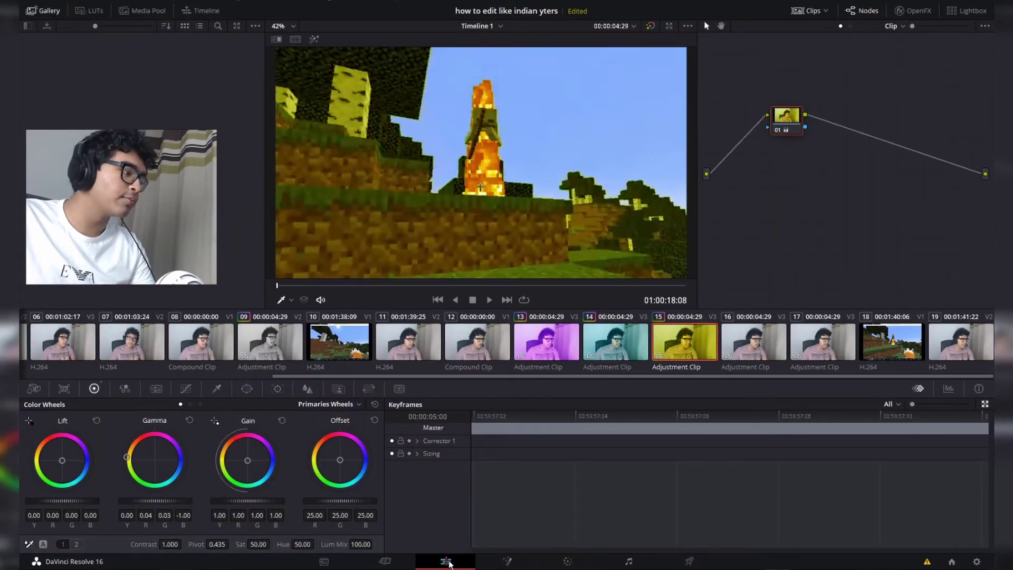
# - Tint the fourth piece blue and the fifth warm orange, then return to 01:00:17:18
pyautogui.click(446, 561)
pyautogui.click(647, 378)
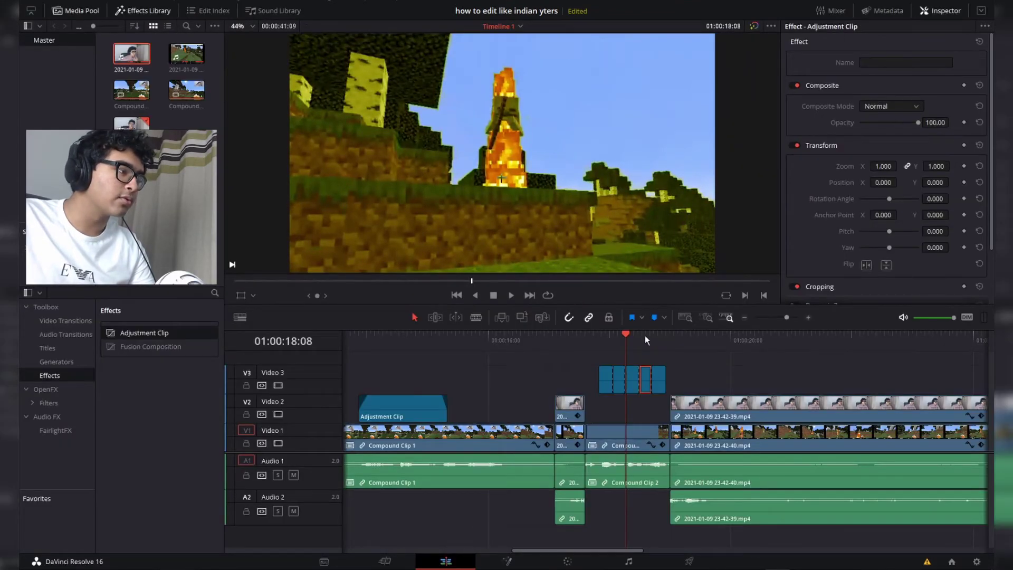
pyautogui.click(642, 333)
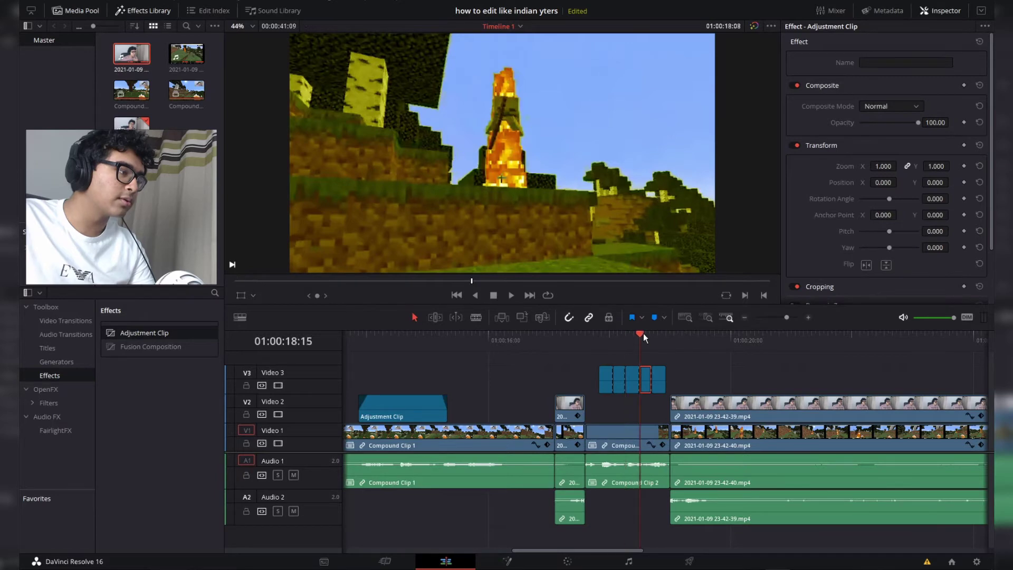
pyautogui.click(567, 561)
pyautogui.moveTo(155, 460); pyautogui.dragTo(181, 470)
pyautogui.click(469, 562)
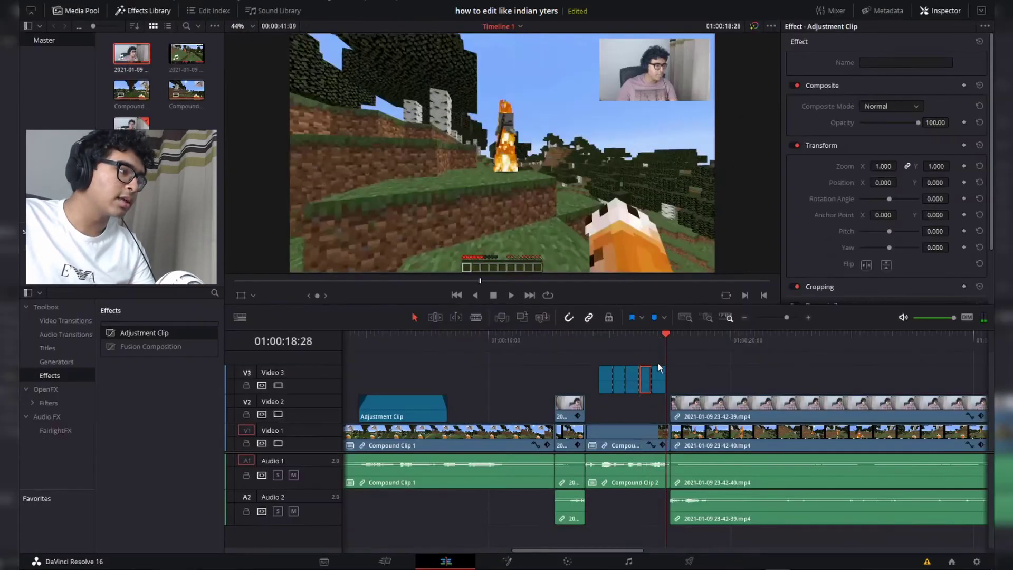
pyautogui.click(660, 378)
pyautogui.click(560, 563)
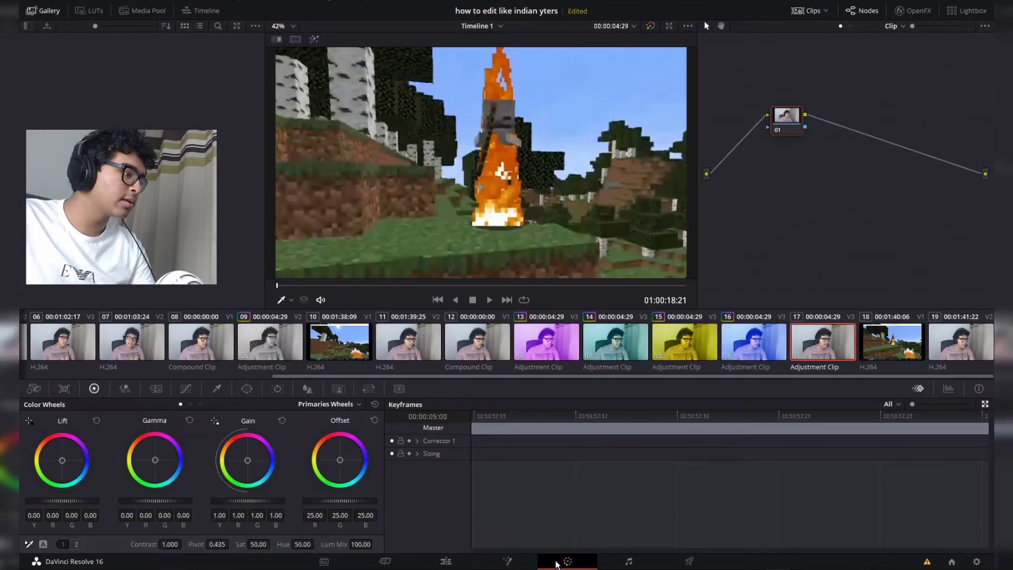
pyautogui.moveTo(155, 460); pyautogui.dragTo(139, 450)
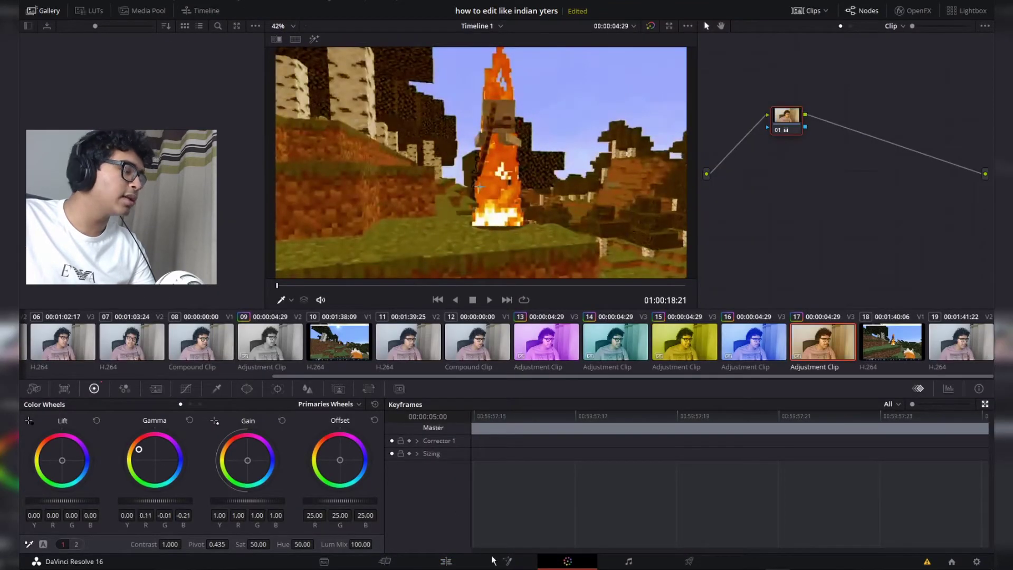
pyautogui.click(445, 561)
pyautogui.click(587, 337)
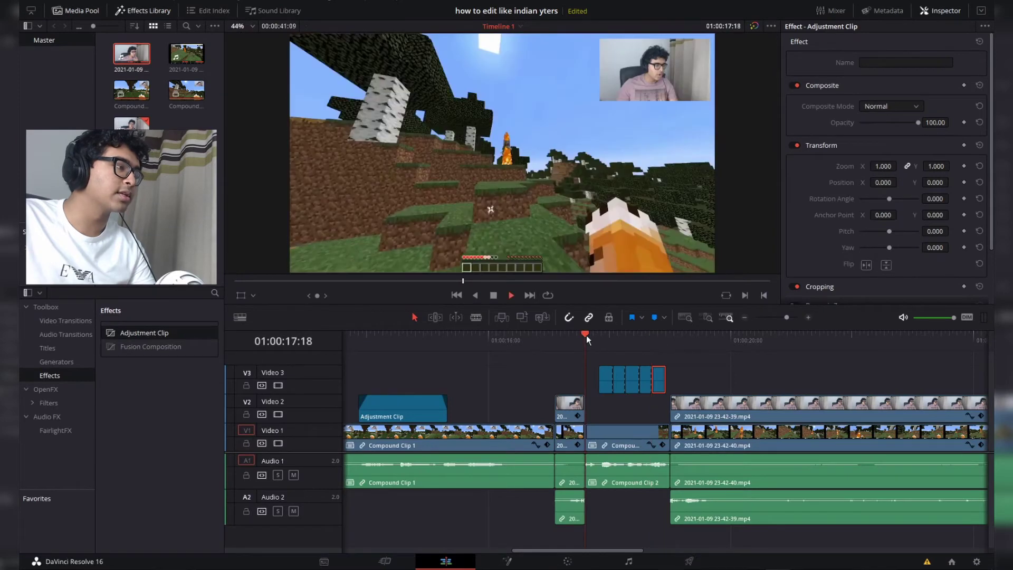
# - Trim the first tinted piece's start, add short fades to the pieces, and replay the flashes
pyautogui.press('space')
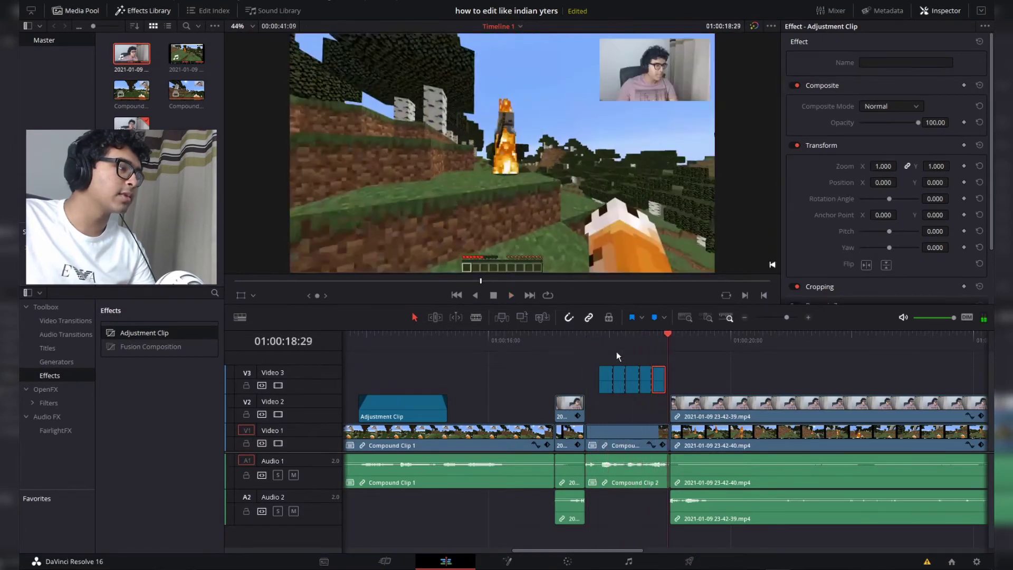
pyautogui.scroll(3, 618, 395)
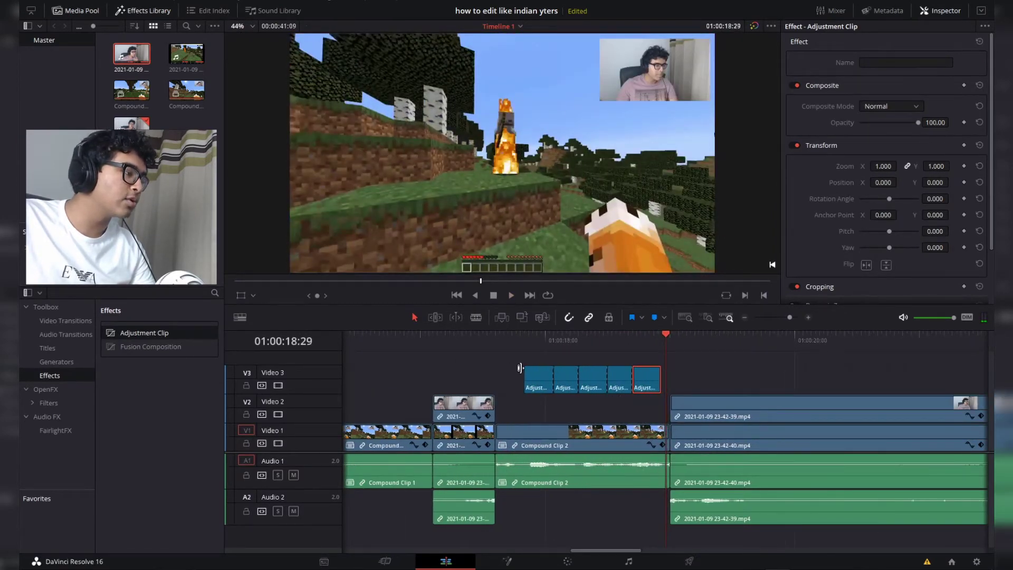
pyautogui.moveTo(526, 368); pyautogui.dragTo(584, 370)
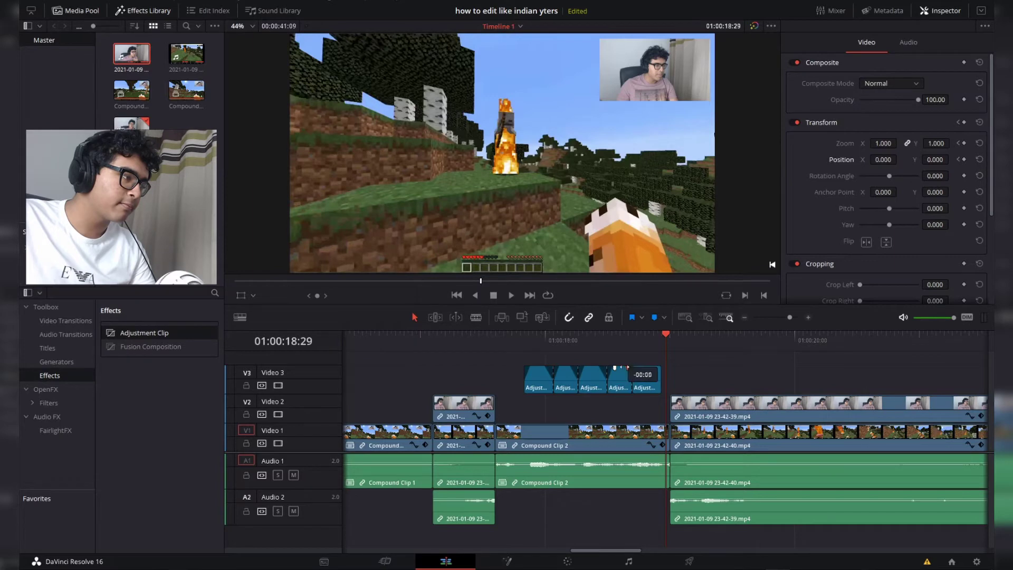
pyautogui.moveTo(633, 368); pyautogui.dragTo(639, 369)
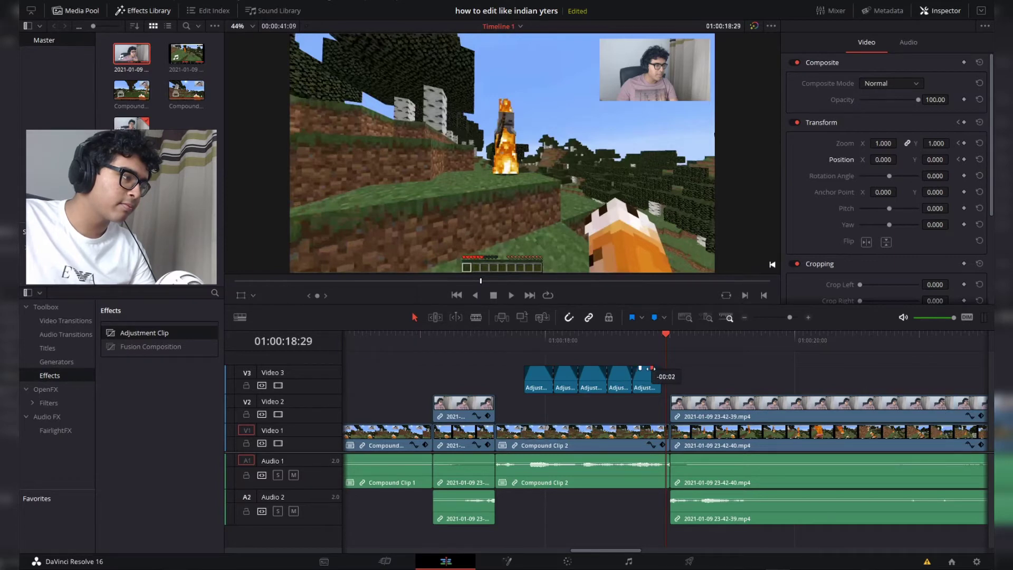
pyautogui.click(509, 336)
pyautogui.press('space')
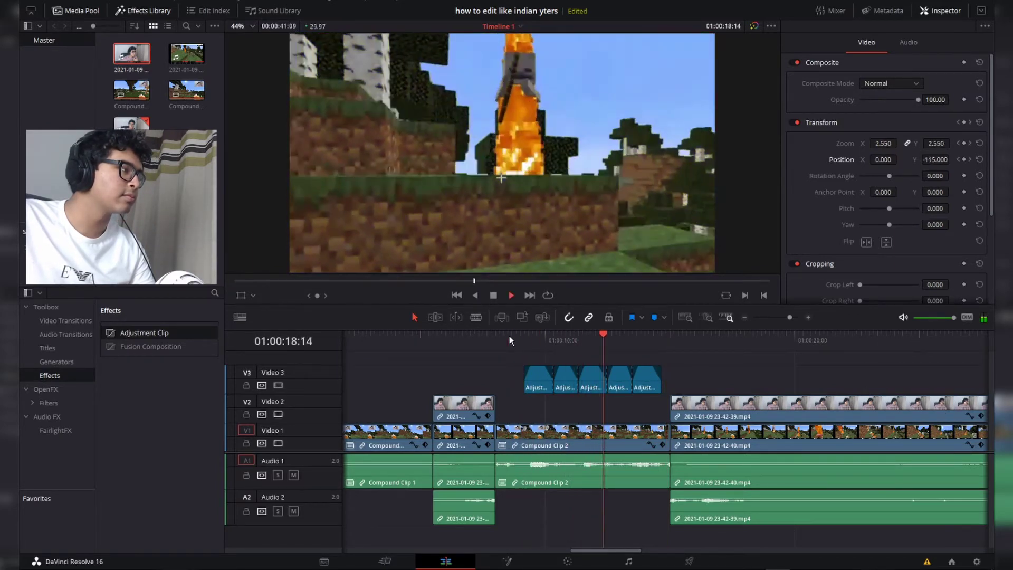
pyautogui.press('space')
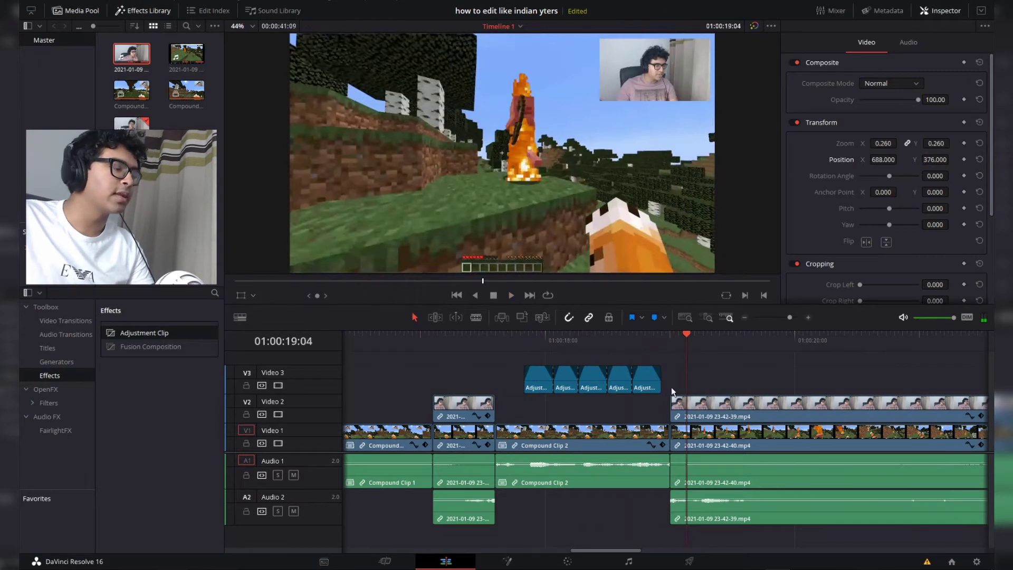
# - Save the project, then cut all tracks at two points around 01:00:20 and 01:00:22 during playback
pyautogui.hotkey('ctrl', 's')
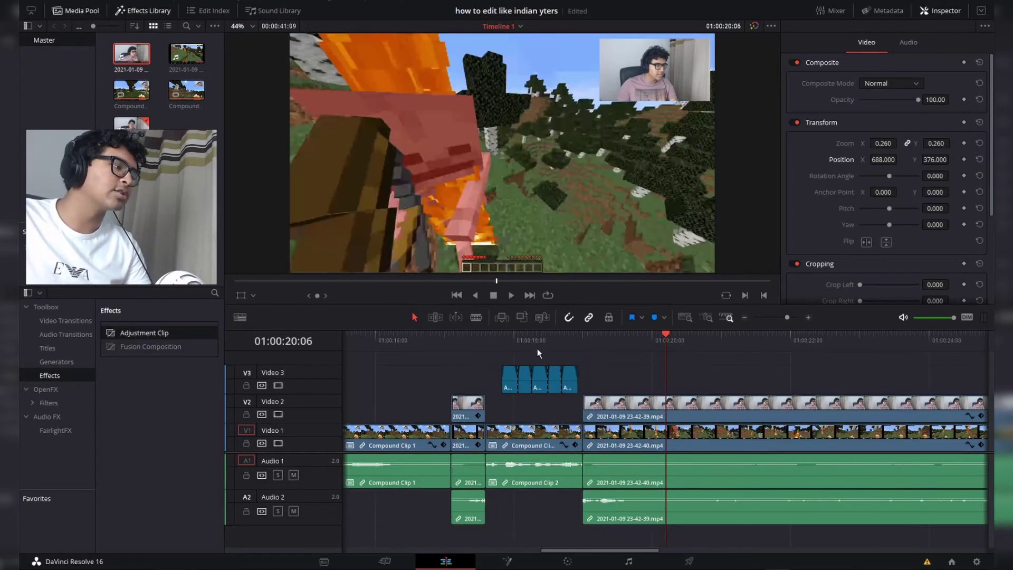
pyautogui.moveTo(667, 337); pyautogui.dragTo(659, 338)
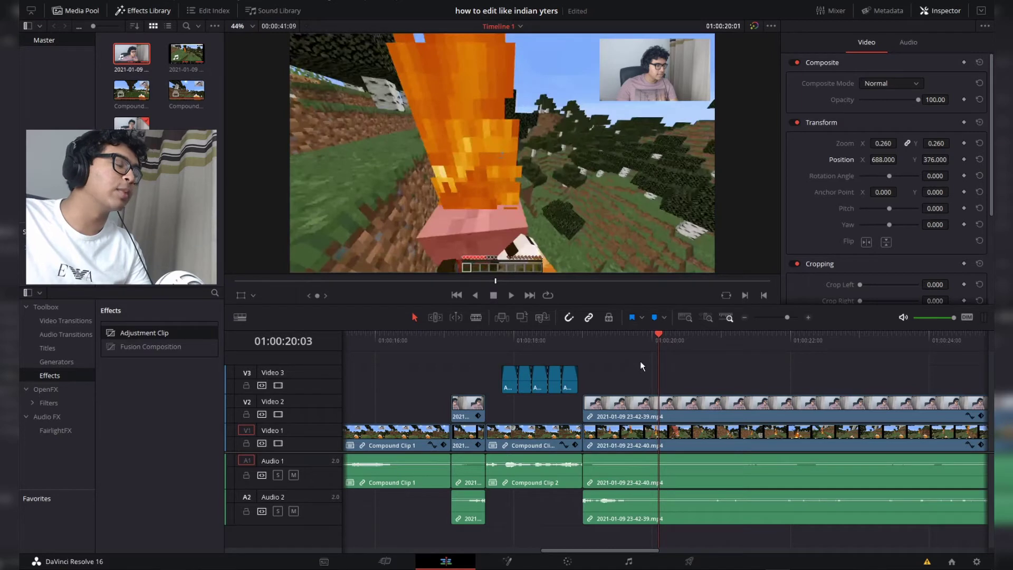
pyautogui.click(614, 344)
pyautogui.press('space')
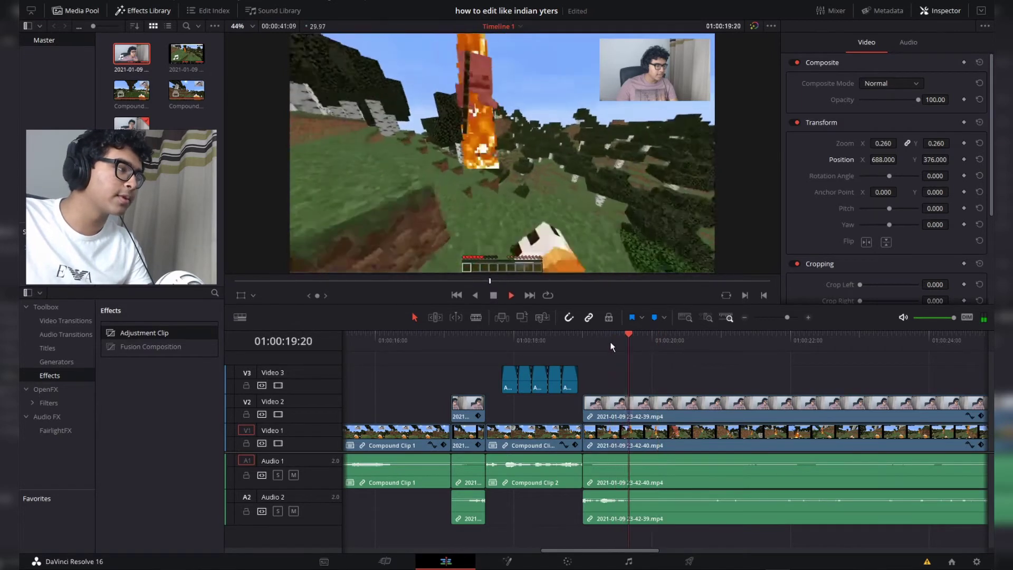
pyautogui.hotkey('ctrl', 'b')
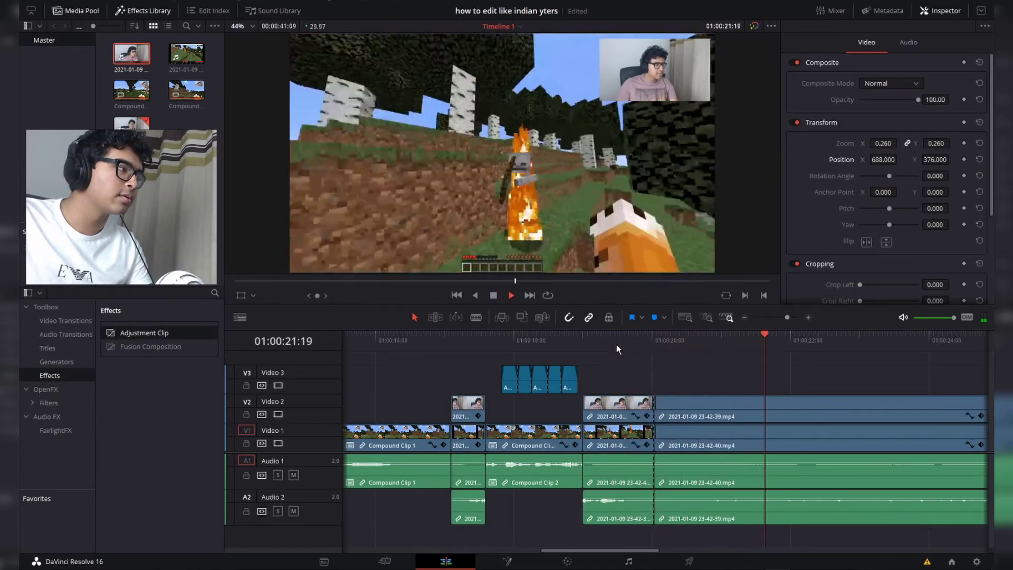
pyautogui.hotkey('ctrl', 'b')
pyautogui.press('space')
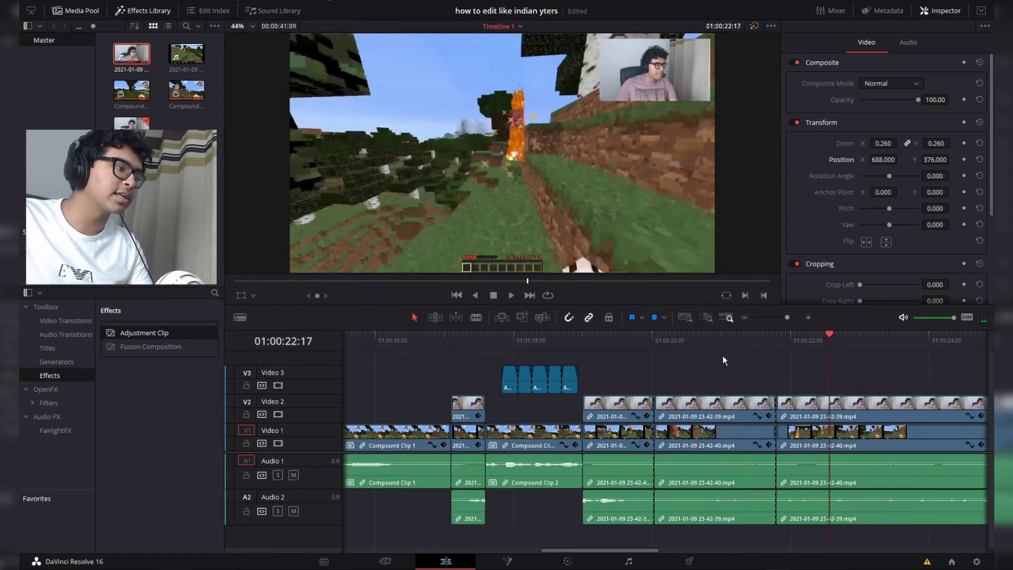
# - Merge the facecam, gameplay and audio clips between the new cuts into Compound Clip 3
pyautogui.click(713, 334)
pyautogui.moveTo(737, 378); pyautogui.dragTo(717, 475)
pyautogui.rightClick(709, 429)
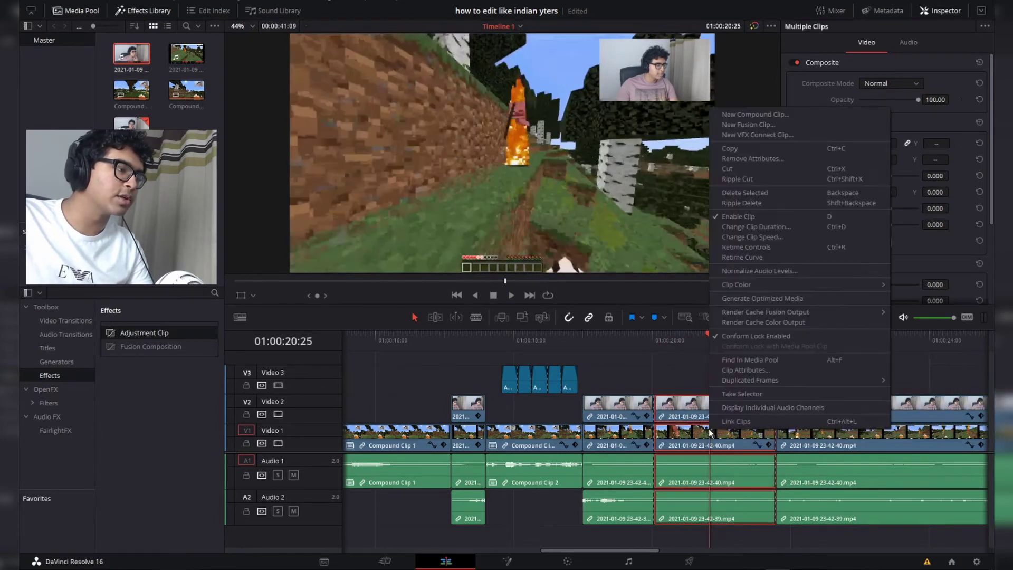
pyautogui.click(753, 115)
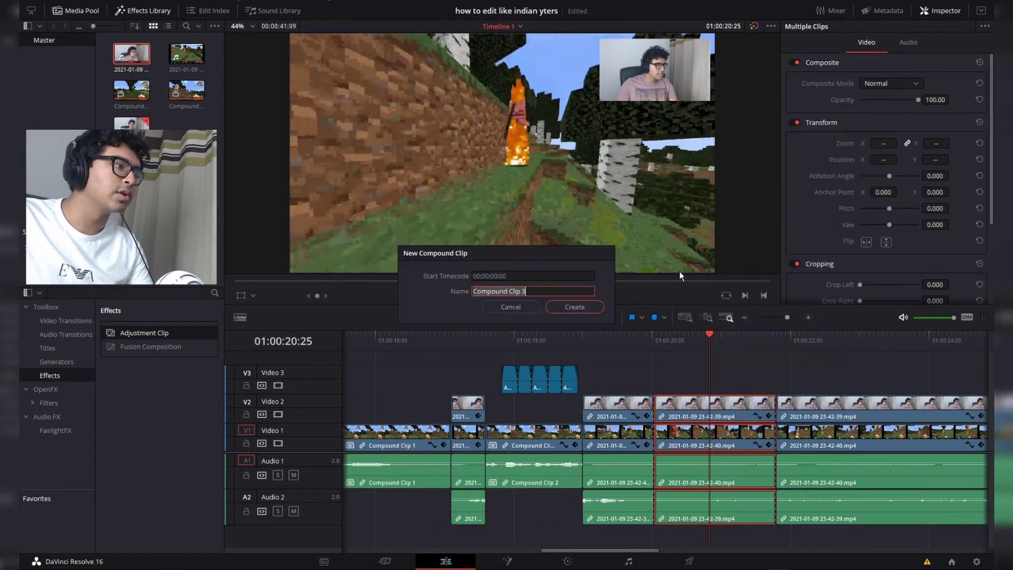
pyautogui.click(580, 309)
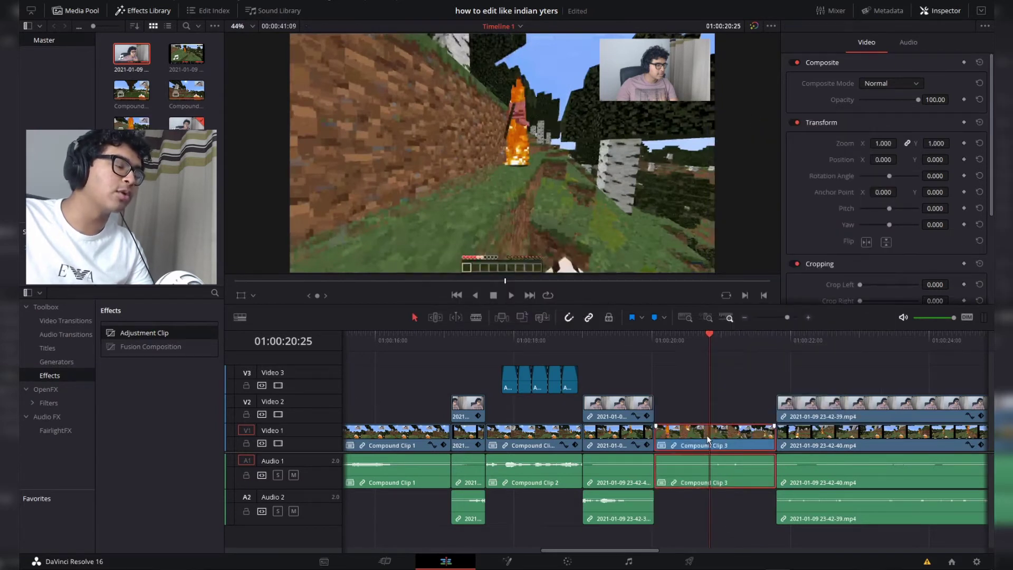
# - Change Compound Clip 3's speed to 50% with Ripple sequence enabled
pyautogui.rightClick(693, 434)
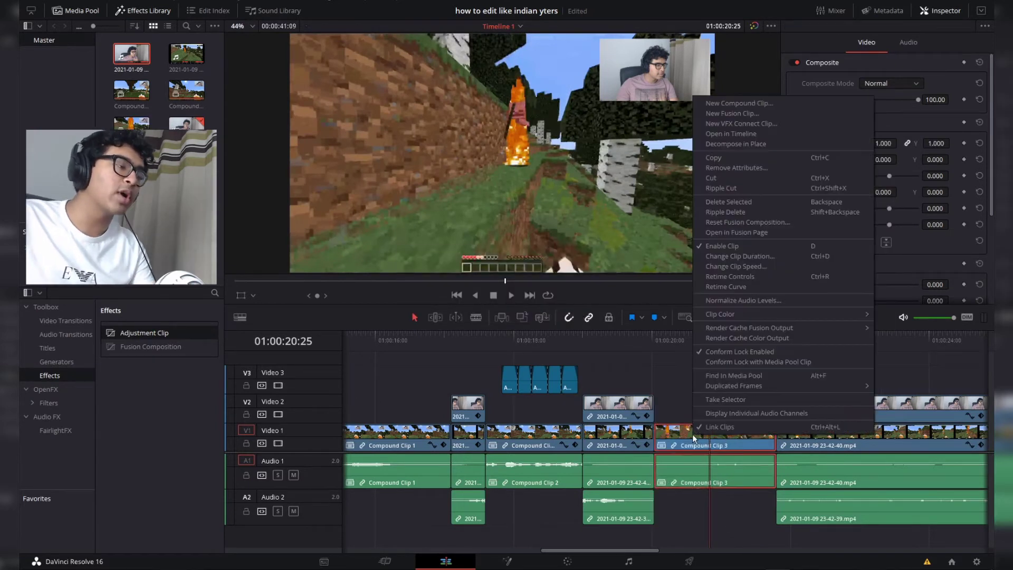
pyautogui.click(740, 276)
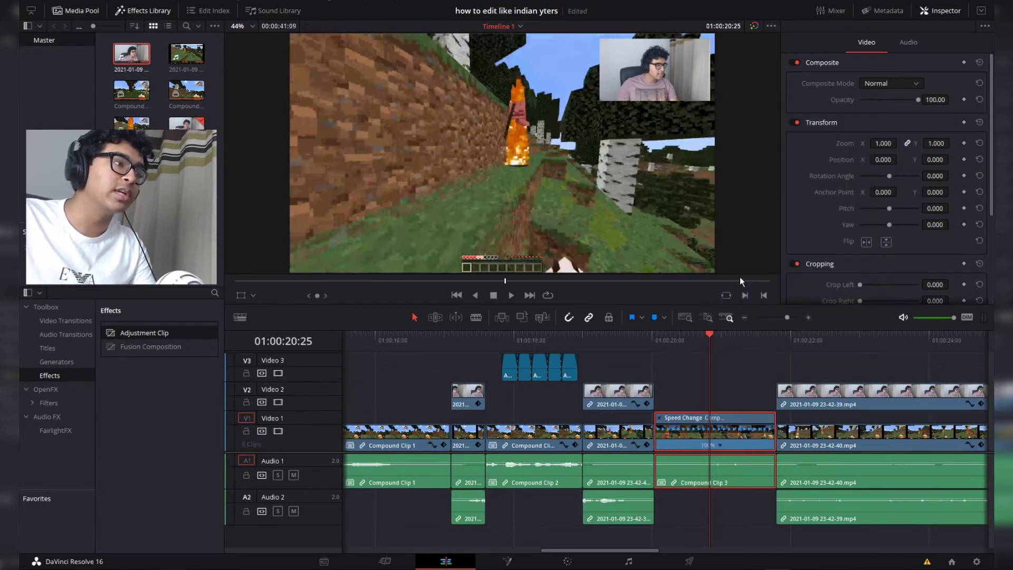
pyautogui.click(719, 444)
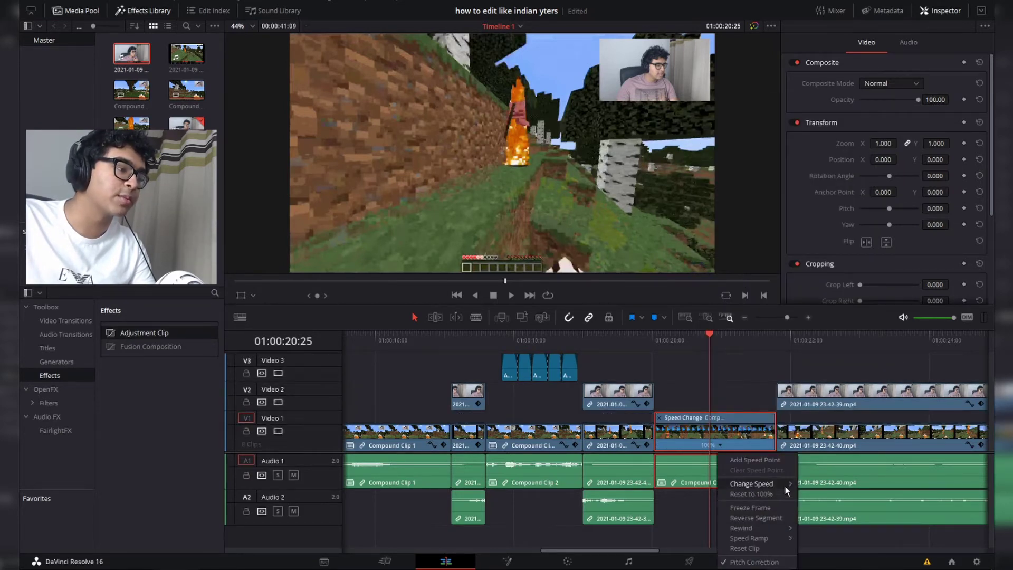
pyautogui.moveTo(786, 483)
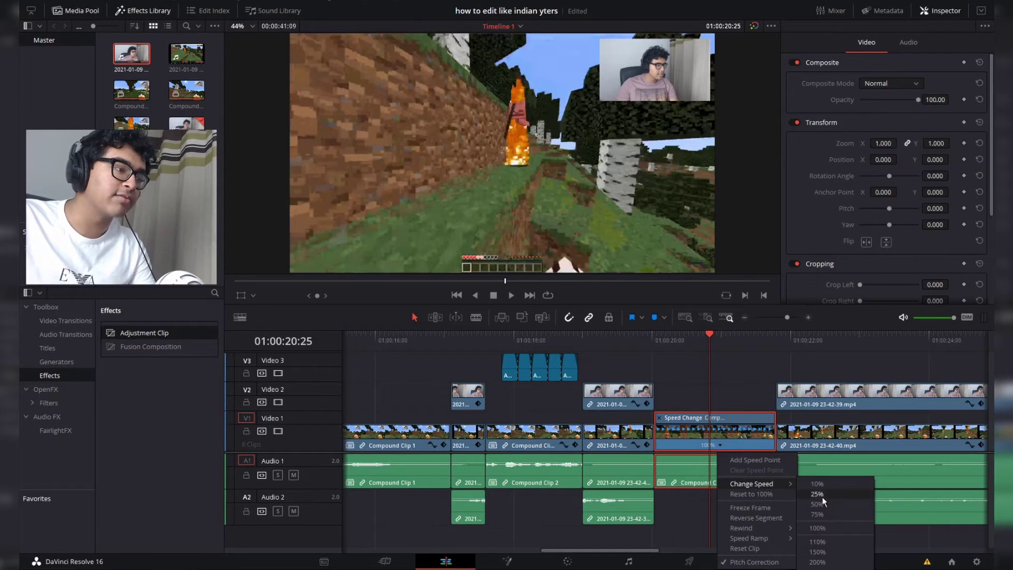
pyautogui.rightClick(693, 429)
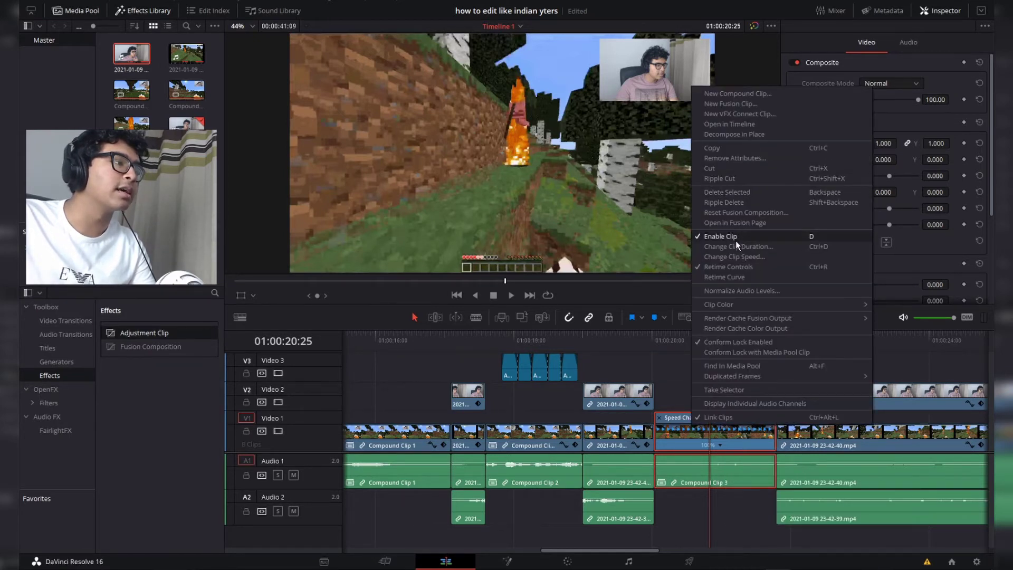
pyautogui.click(739, 256)
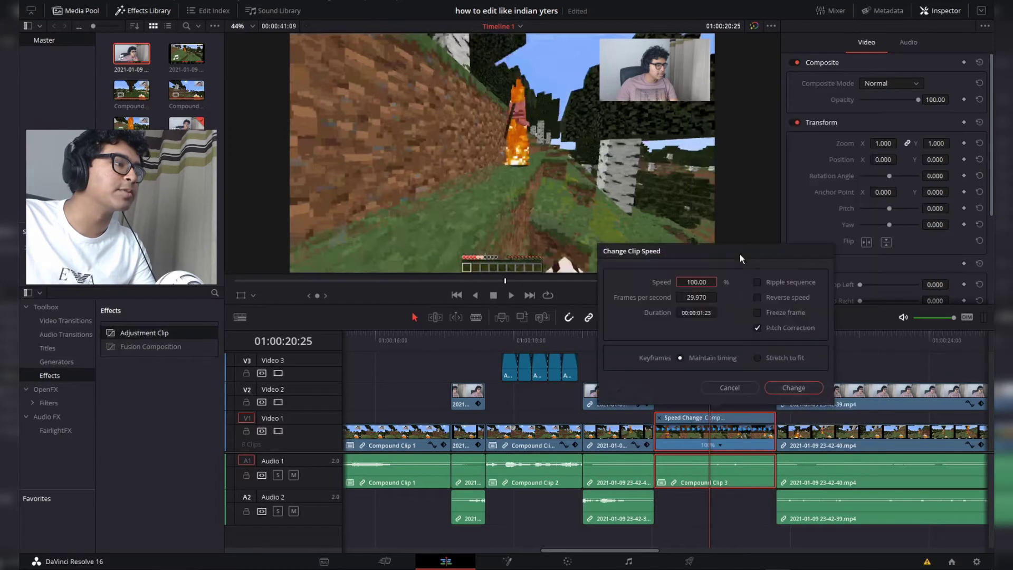
pyautogui.click(707, 282)
pyautogui.write('50')
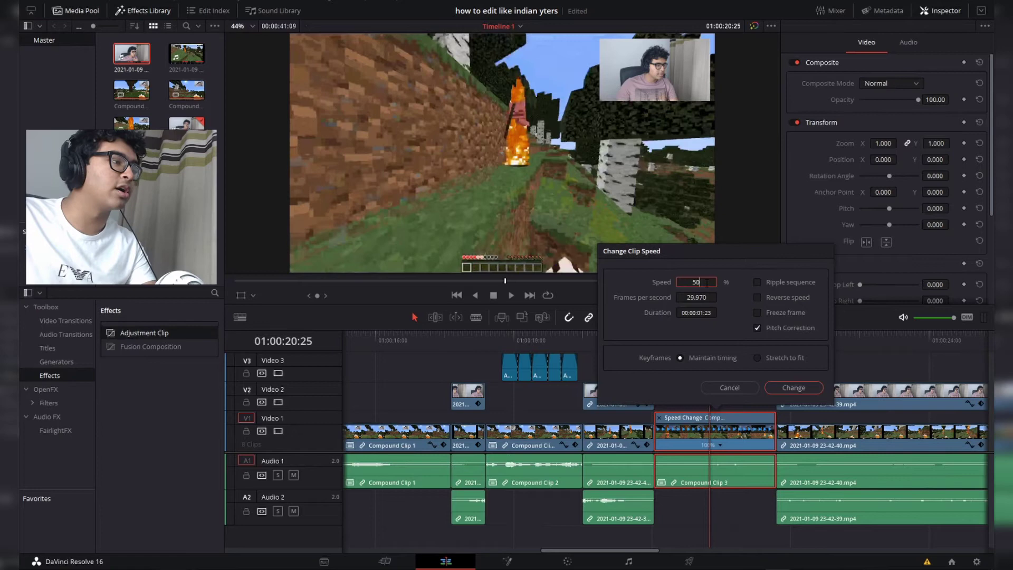
pyautogui.click(757, 282)
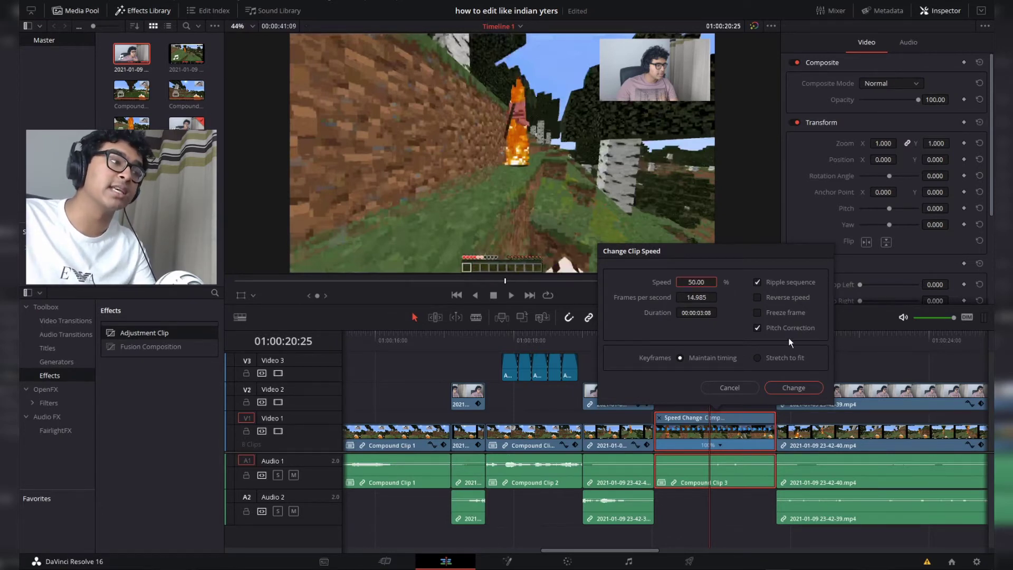
pyautogui.click(798, 389)
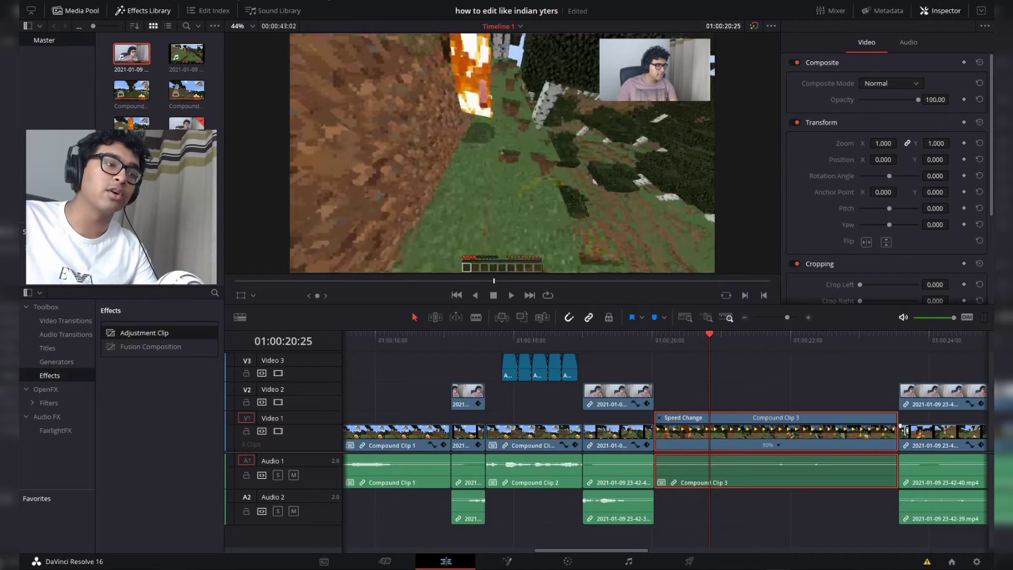
# - Play back the slowed Compound Clip 3 section twice to find the cut point
pyautogui.click(638, 337)
pyautogui.press('space')
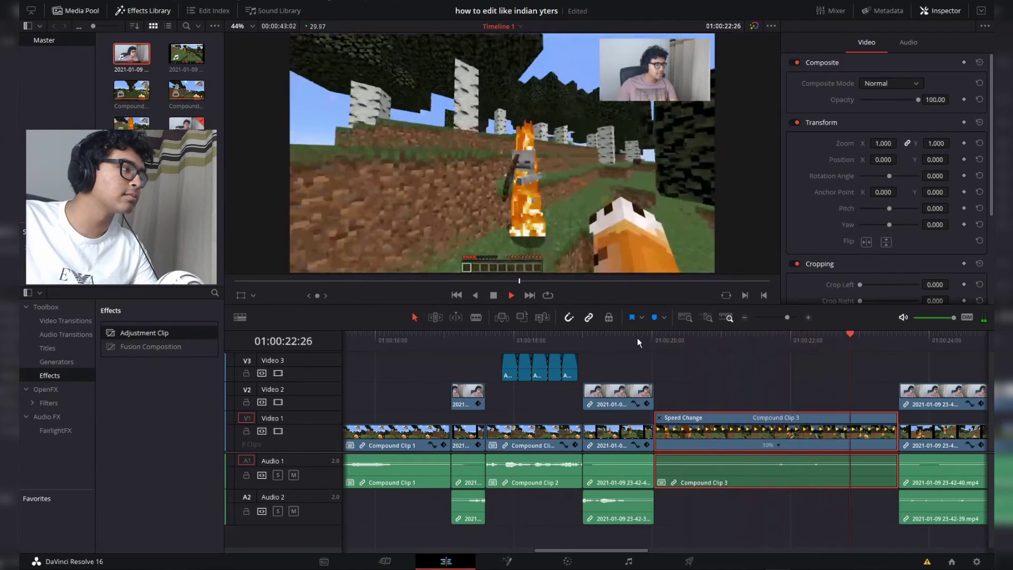
pyautogui.press('space')
pyautogui.click(799, 341)
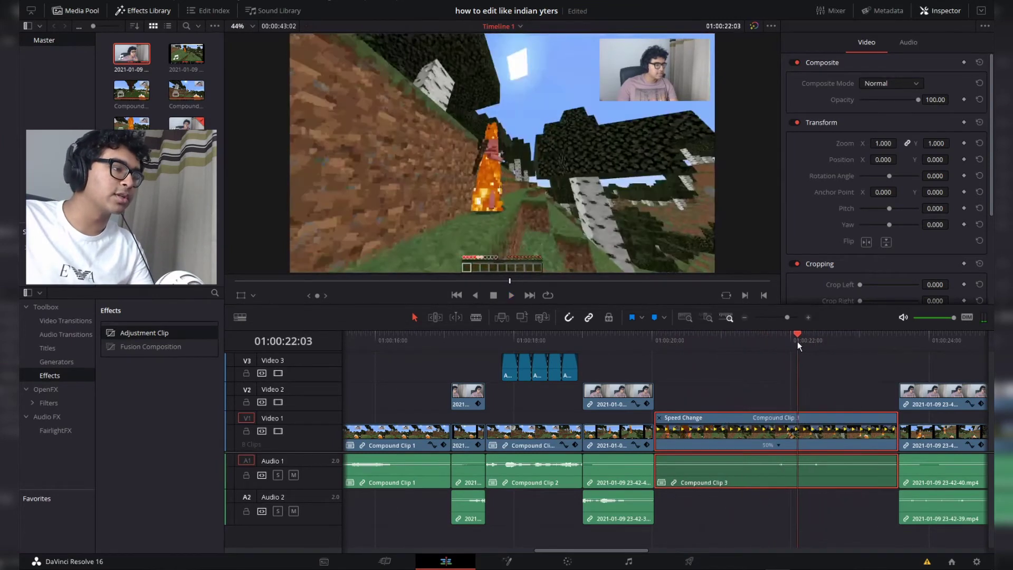
pyautogui.moveTo(799, 343); pyautogui.dragTo(792, 344)
pyautogui.click(672, 346)
pyautogui.press('space')
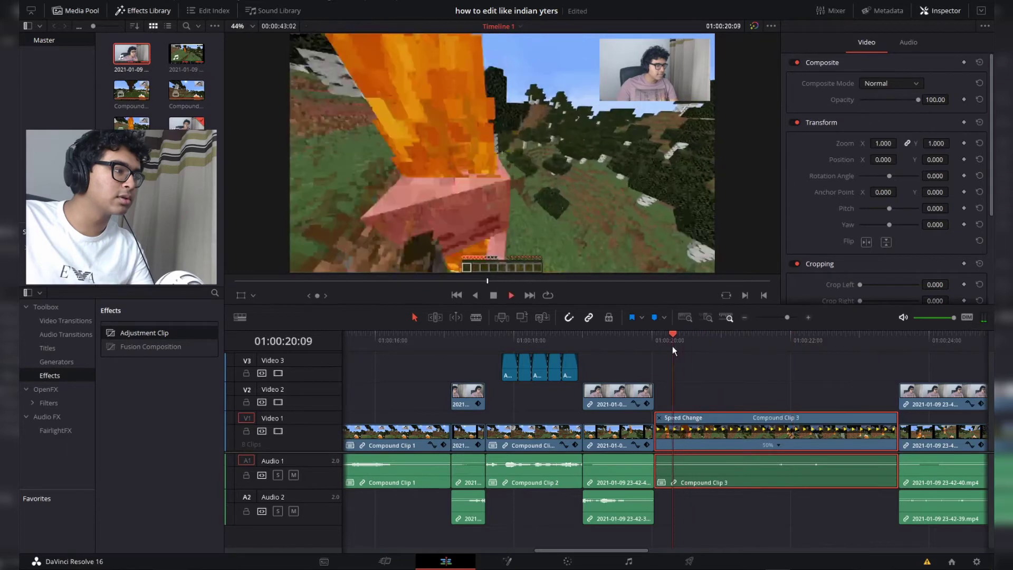
pyautogui.press('space')
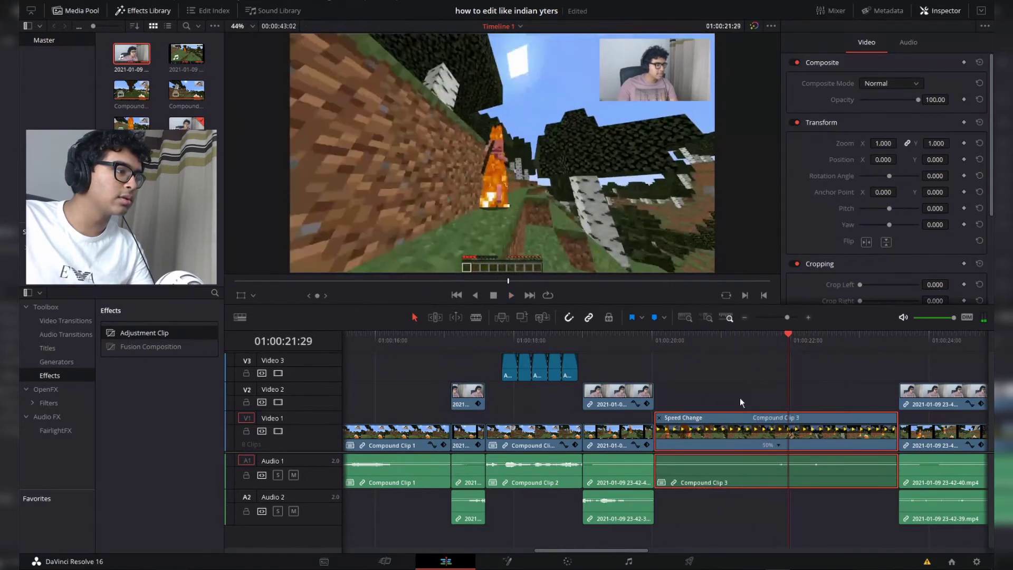
# - Split Compound Clip 3 at 01:00:22:04 and delete the piece after the cut
pyautogui.click(804, 343)
pyautogui.moveTo(804, 344); pyautogui.dragTo(800, 340)
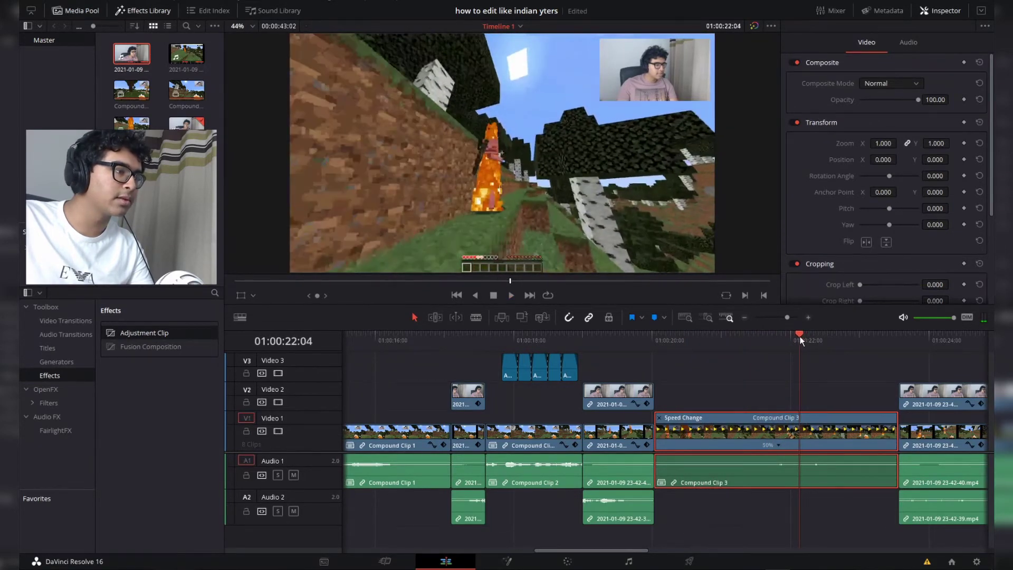
pyautogui.hotkey('ctrl', 'b')
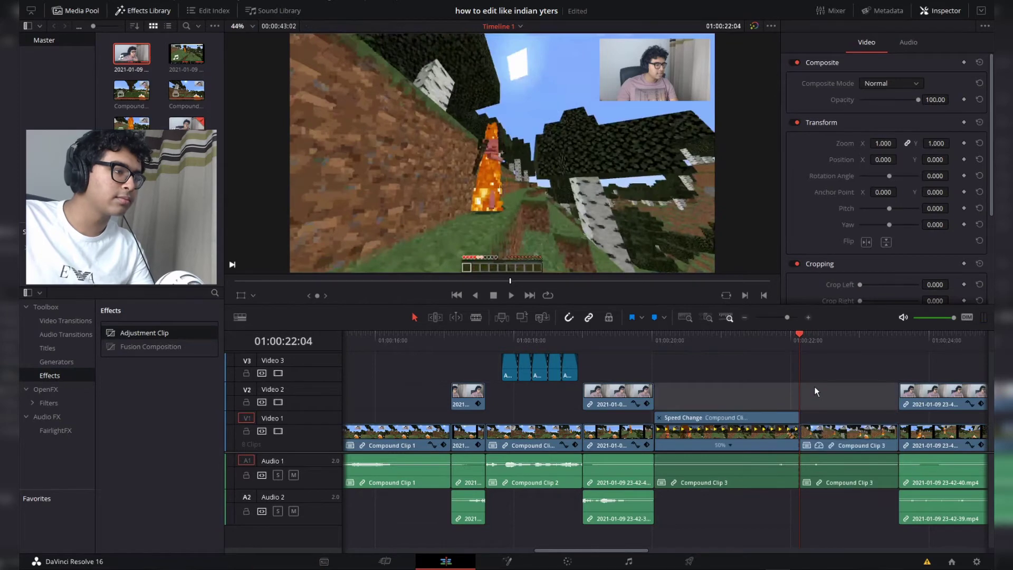
pyautogui.click(832, 434)
pyautogui.press('BackSpace')
# - Delete the gap left after Compound Clip 3 and hide its speed controls
pyautogui.click(840, 439)
pyautogui.press('BackSpace')
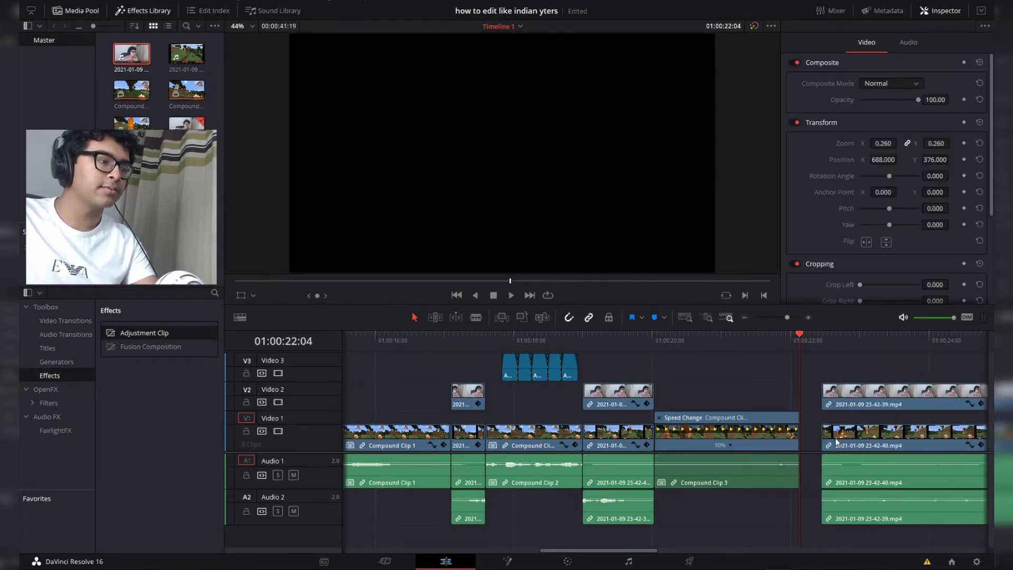
pyautogui.click(659, 417)
# - Zoom Compound Clip 3 to 1.260 and preview the zoomed slow-motion section
pyautogui.click(697, 343)
pyautogui.click(707, 430)
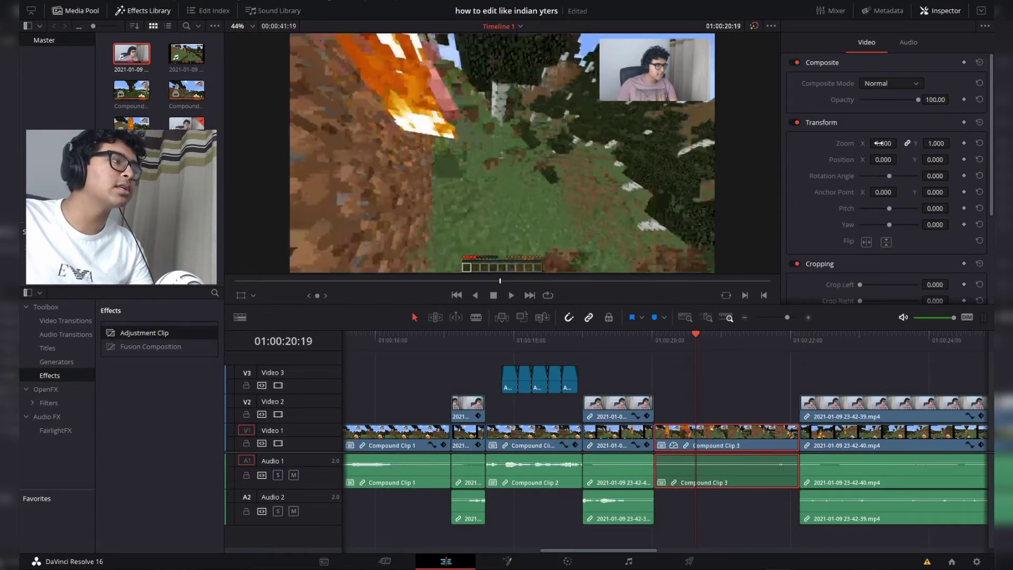
pyautogui.moveTo(883, 143); pyautogui.dragTo(900, 143)
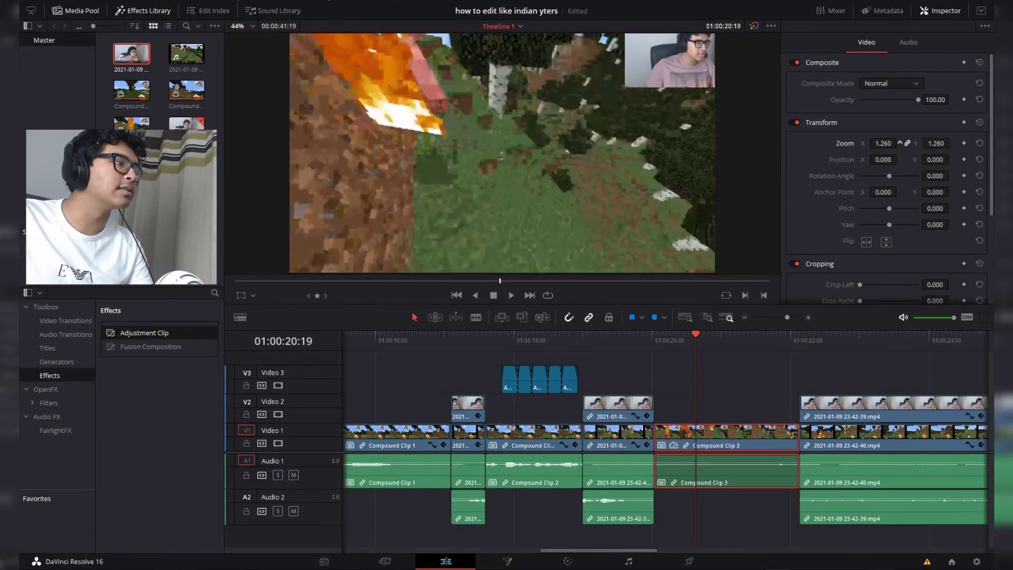
pyautogui.click(640, 338)
pyautogui.press('space')
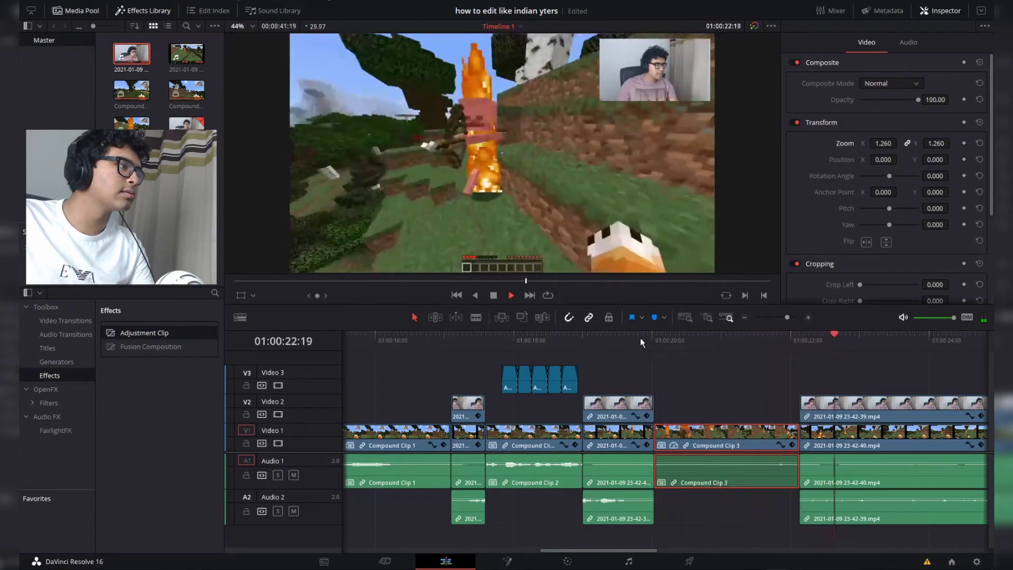
pyautogui.press('space')
pyautogui.hotkey('ctrl', '-')
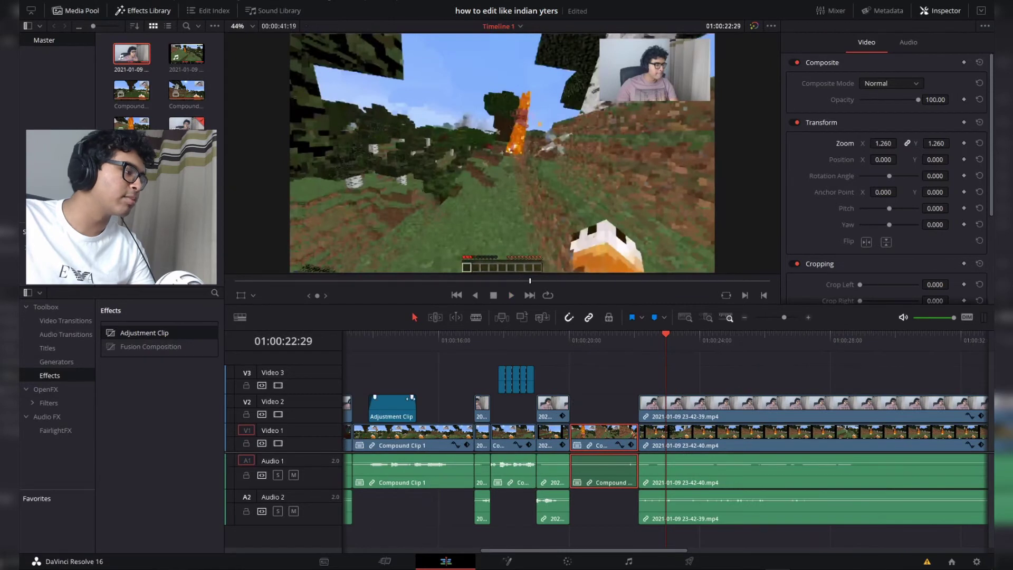
# - Place an Adjustment Clip on Video 3 spanning the slowed Compound Clip 3 section
pyautogui.click(393, 413)
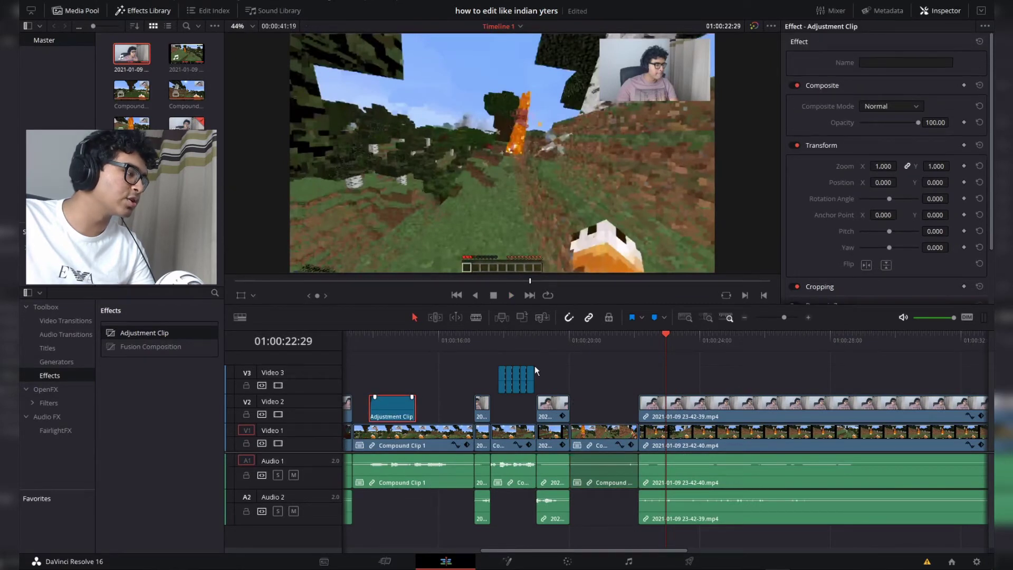
pyautogui.moveTo(534, 366); pyautogui.dragTo(636, 378)
pyautogui.click(569, 351)
# - Blade the facecam and gameplay clips at 01:00:24:06
pyautogui.click(706, 337)
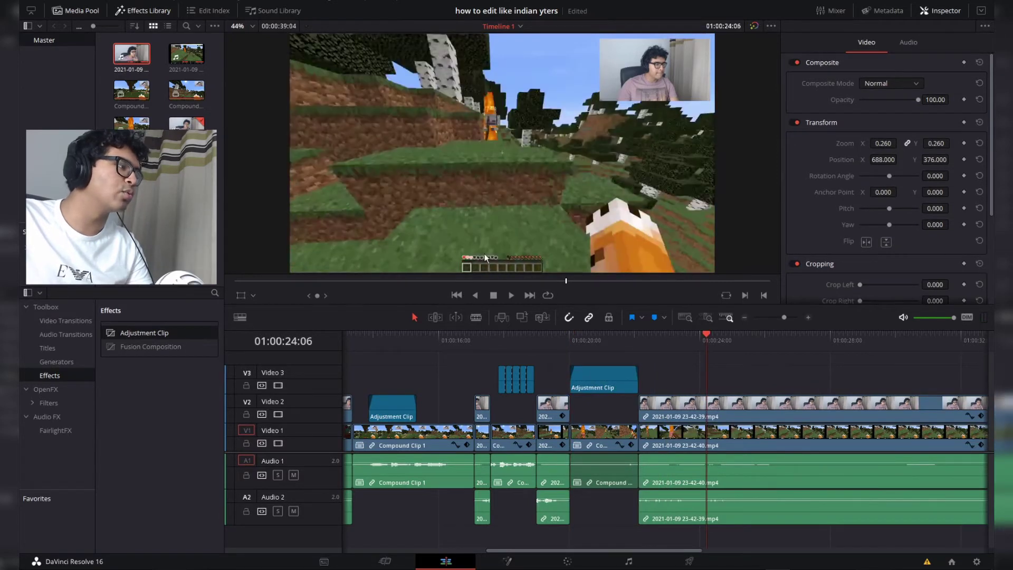
pyautogui.press('b')
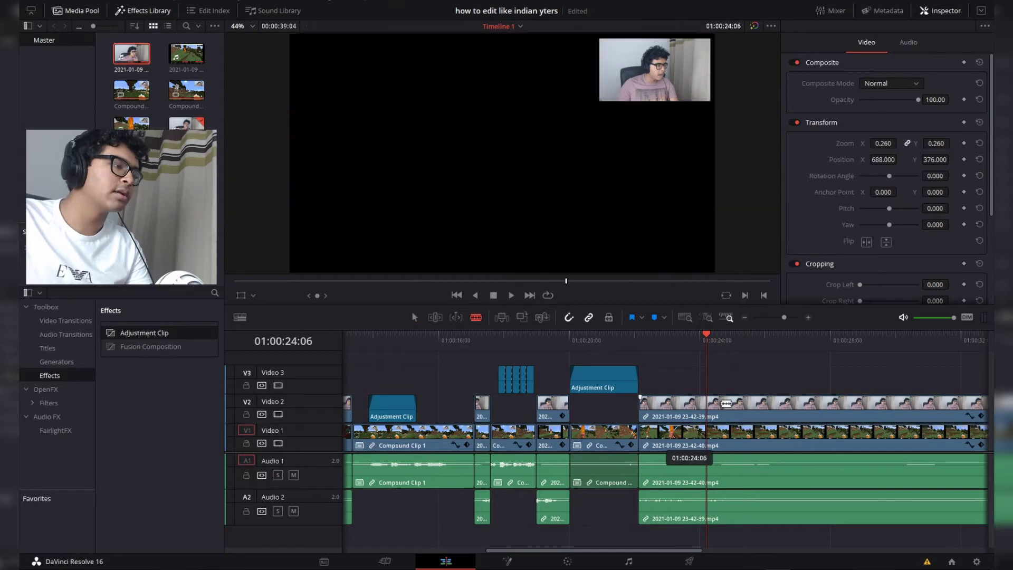
pyautogui.click(750, 414)
pyautogui.click(750, 445)
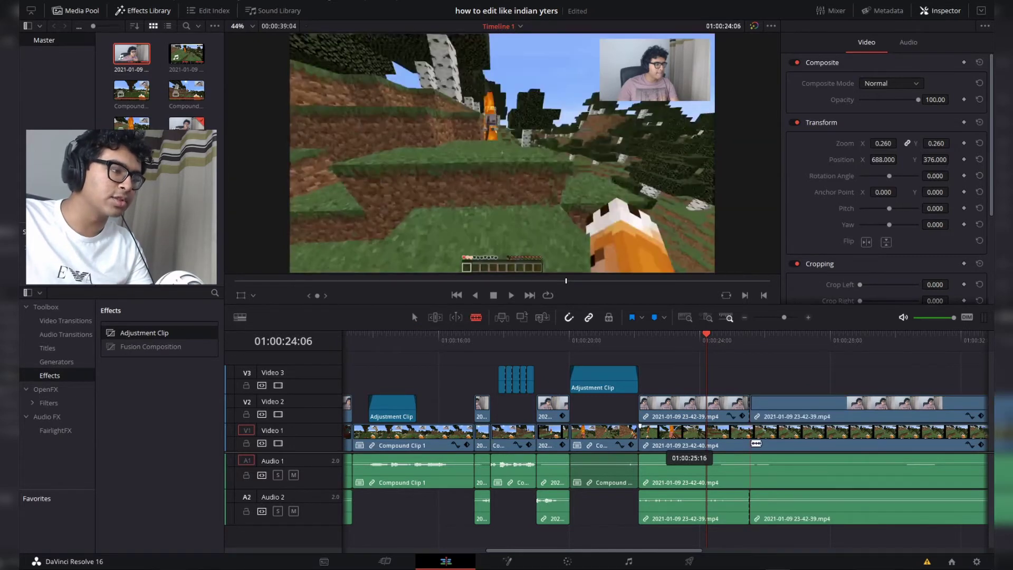
pyautogui.press('a')
pyautogui.moveTo(729, 376); pyautogui.dragTo(721, 443)
pyautogui.rightClick(712, 435)
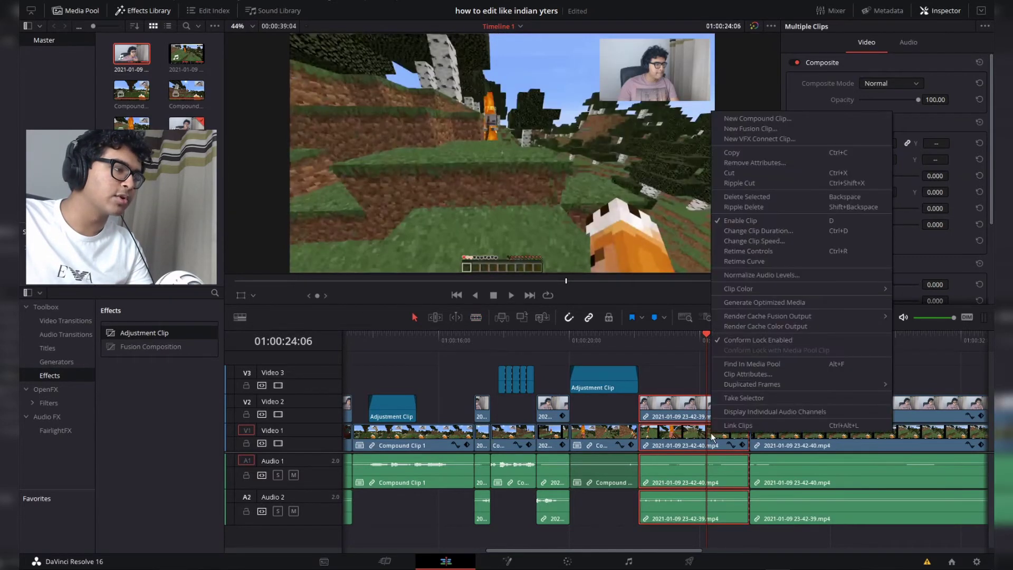
pyautogui.click(761, 119)
pyautogui.click(571, 307)
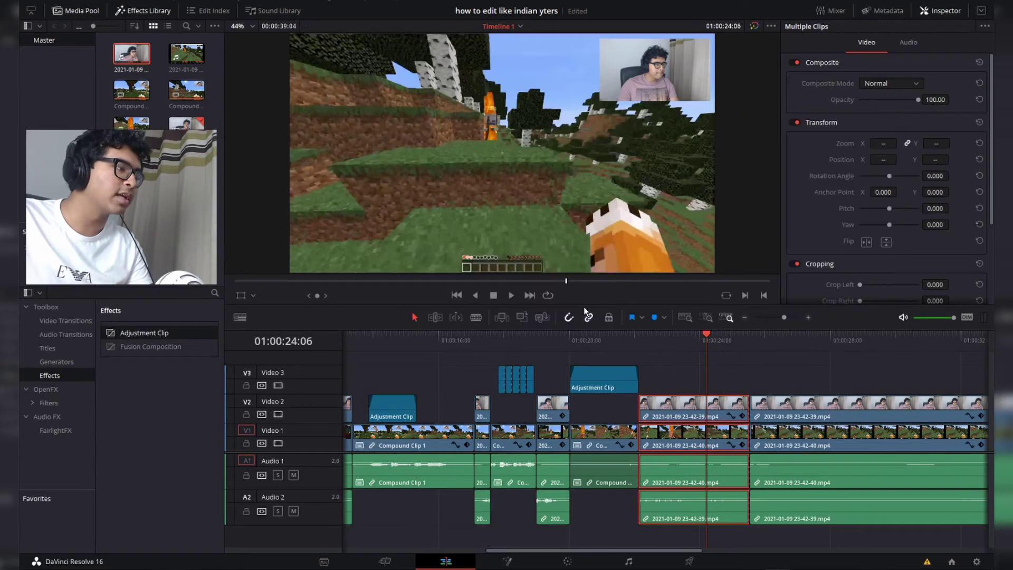
pyautogui.hotkey('ctrl', 'r')
pyautogui.click(788, 340)
pyautogui.click(793, 413)
pyautogui.moveTo(784, 405); pyautogui.dragTo(887, 410)
pyautogui.click(856, 413)
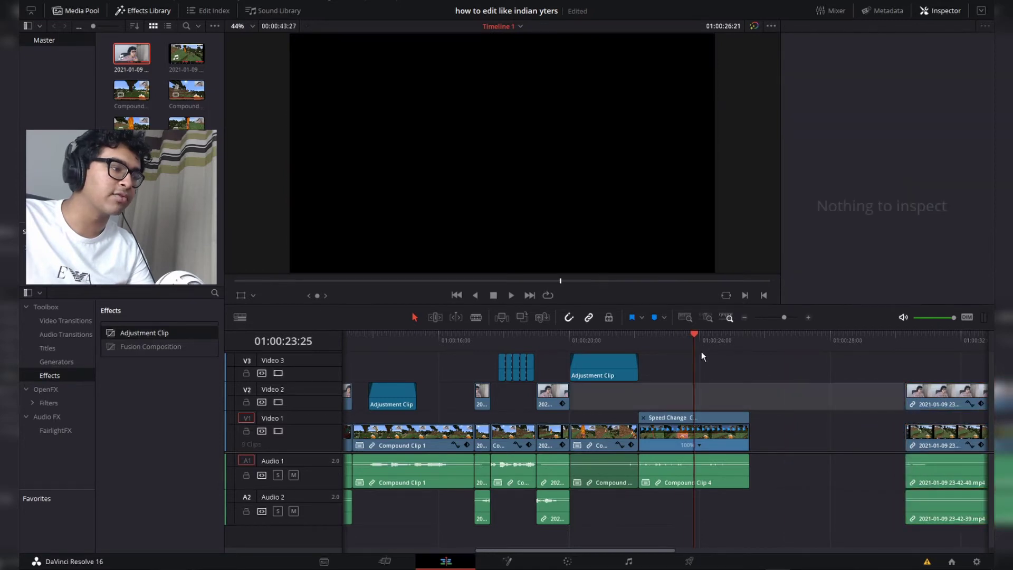
pyautogui.click(682, 338)
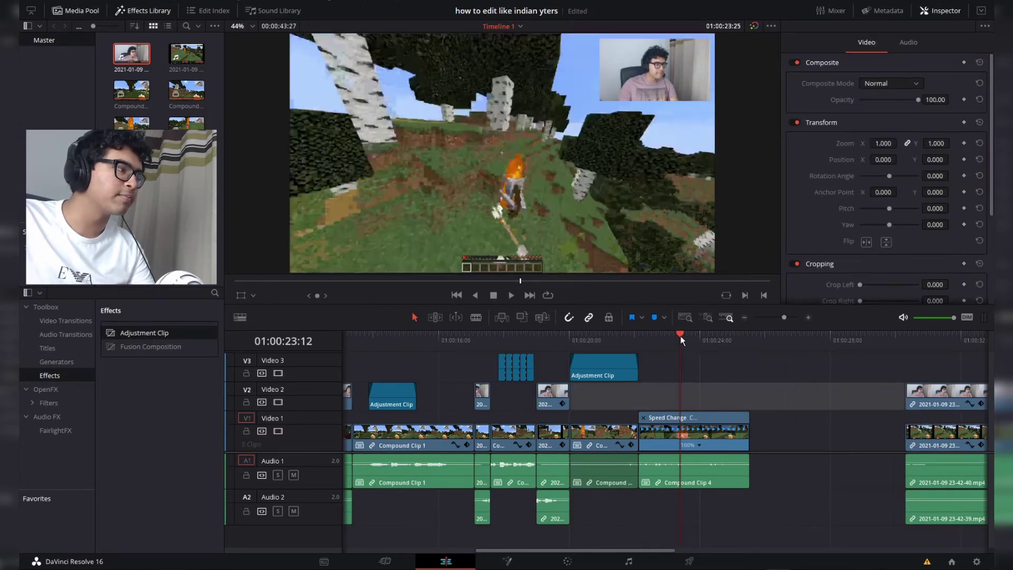
pyautogui.press('space')
pyautogui.click(673, 337)
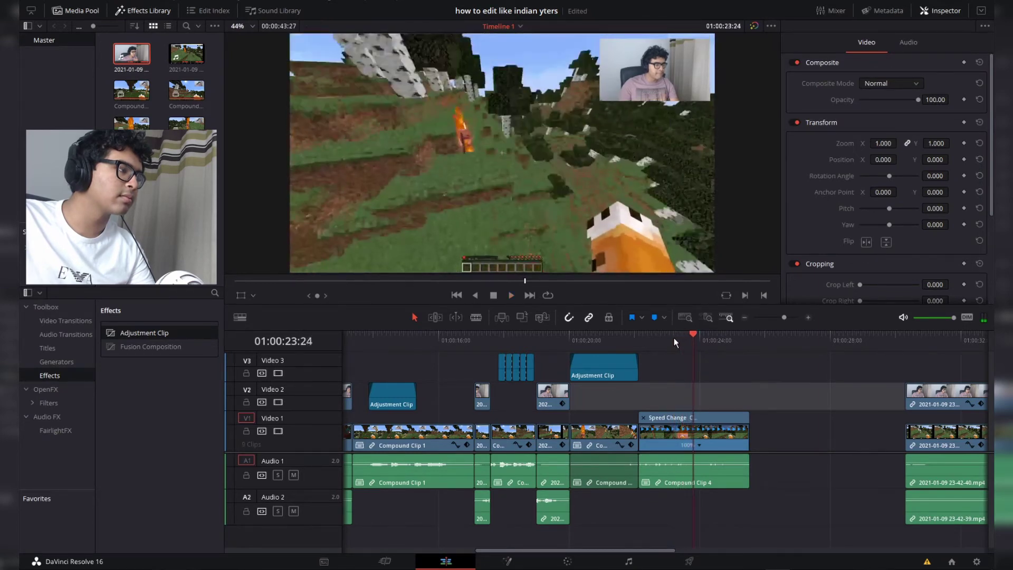
# - Add a Freeze Frame to Compound Clip 4 at the playhead and preview it
pyautogui.click(700, 447)
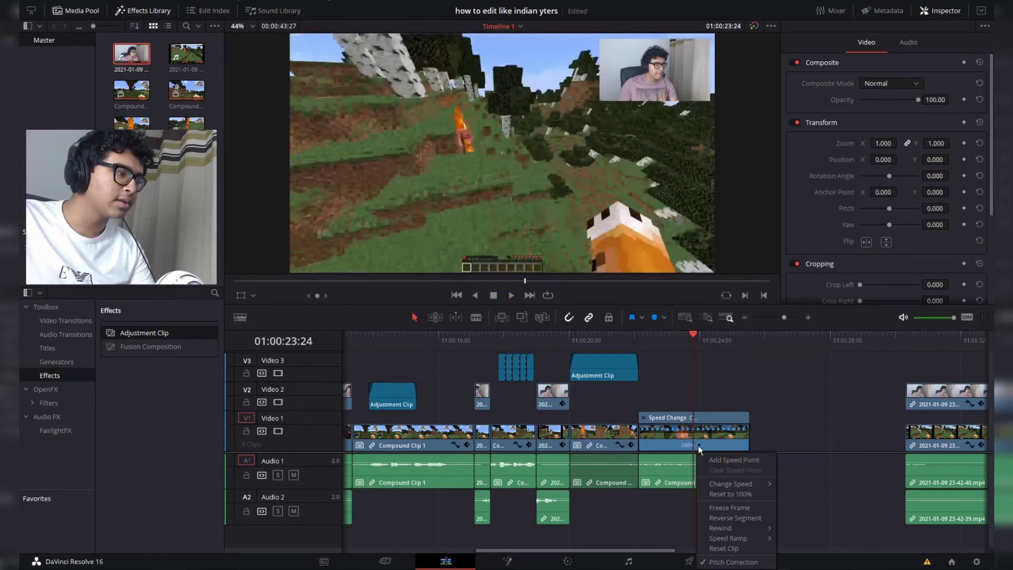
pyautogui.click(733, 505)
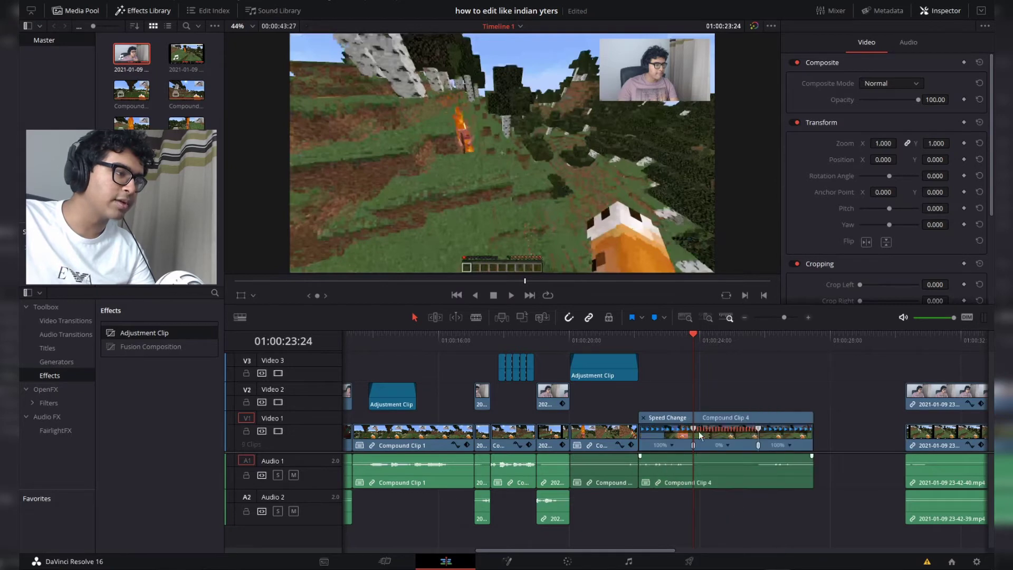
pyautogui.click(676, 339)
pyautogui.press('space')
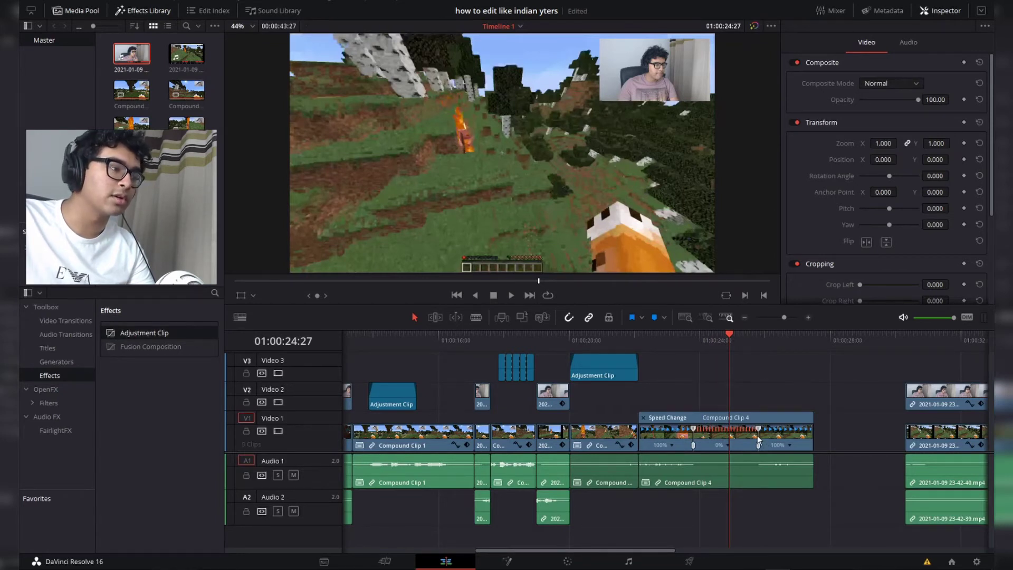
# - Shorten the frozen section and delete the gap after Compound Clip 4
pyautogui.moveTo(759, 433); pyautogui.dragTo(743, 432)
pyautogui.press('space')
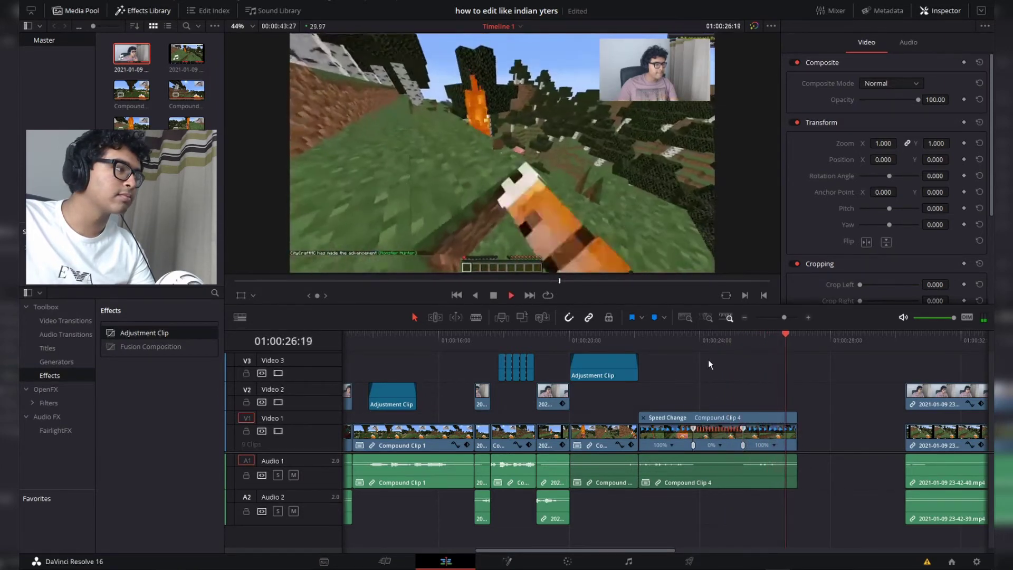
pyautogui.press('space')
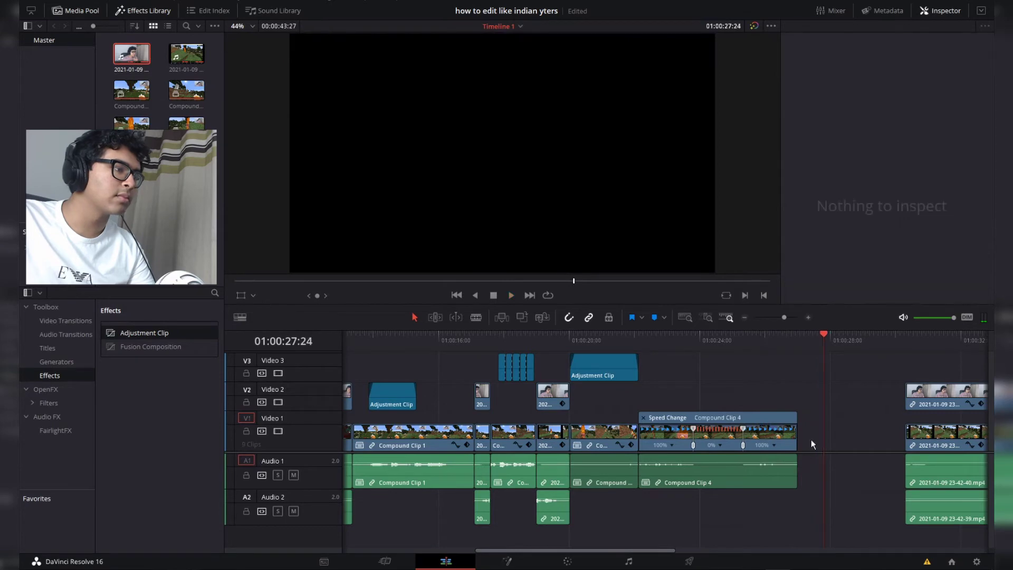
pyautogui.click(862, 439)
pyautogui.press('BackSpace')
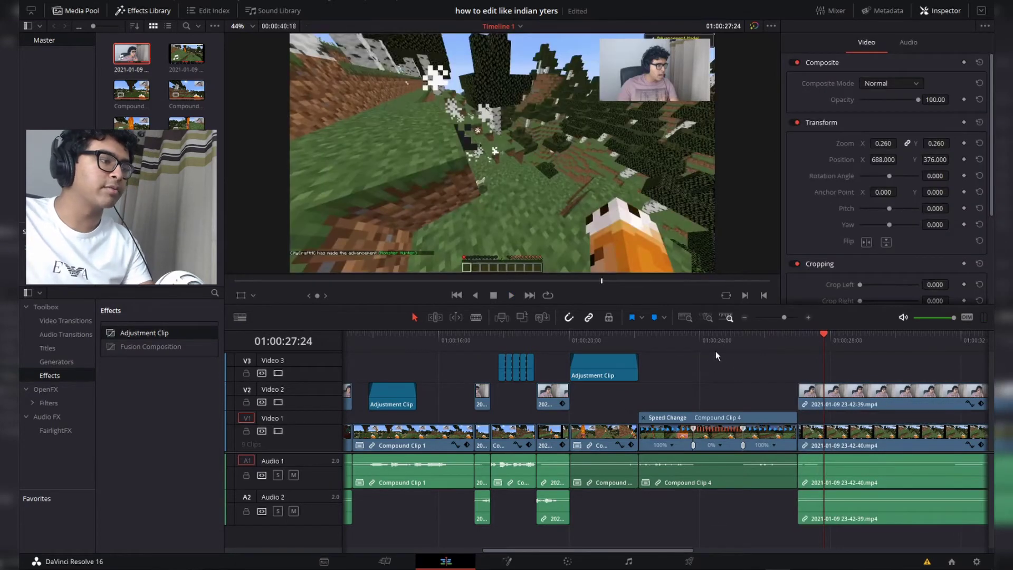
# - Blade Compound Clip 4 twice around 01:00:24:11 and select the short middle piece
pyautogui.click(677, 337)
pyautogui.click(711, 336)
pyautogui.press('b')
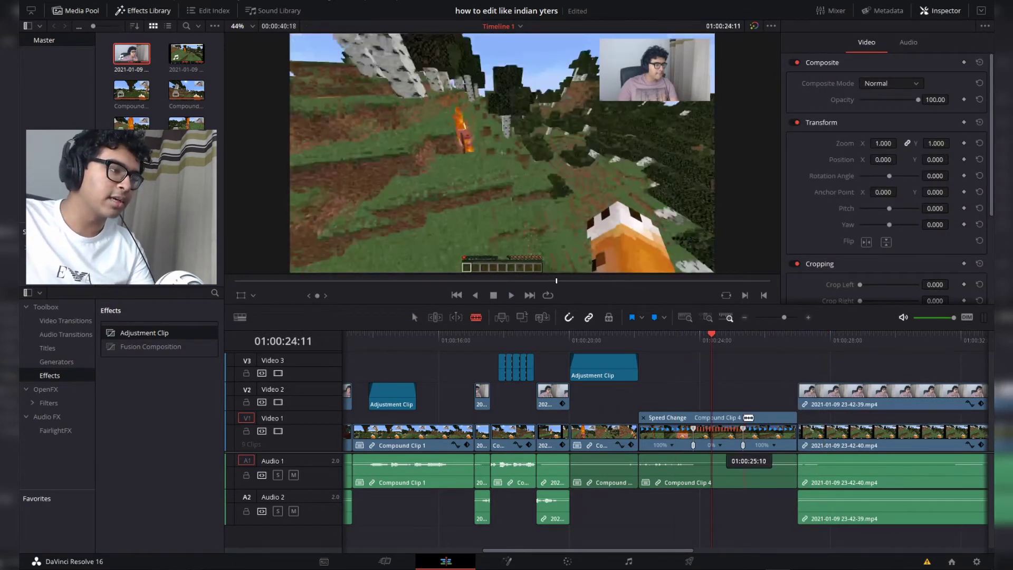
pyautogui.click(743, 436)
pyautogui.click(712, 435)
pyautogui.press('a')
pyautogui.click(728, 432)
pyautogui.press('space')
# - Zoom the short piece to 7.56 and reposition it onto the hotbar hearts
pyautogui.click(729, 334)
pyautogui.moveTo(882, 144); pyautogui.dragTo(900, 175)
pyautogui.moveTo(828, 164)
pyautogui.mouseDown()
pyautogui.moveTo(891, 178)
pyautogui.moveTo(830, 178)
pyautogui.mouseUp()
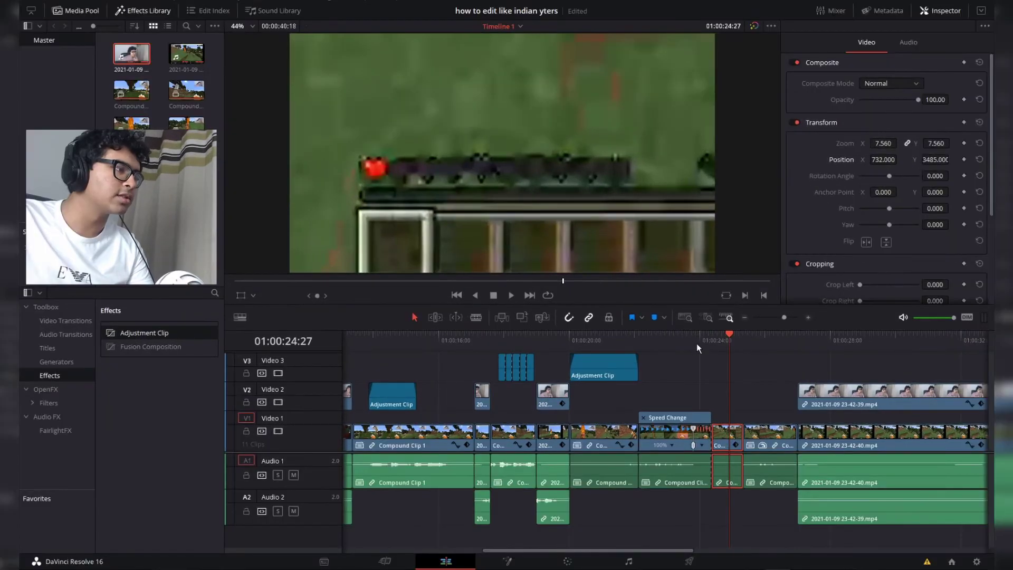
# - Split the facecam and gameplay tracks at 01:00:28:03 and 01:00:30:10
pyautogui.click(833, 336)
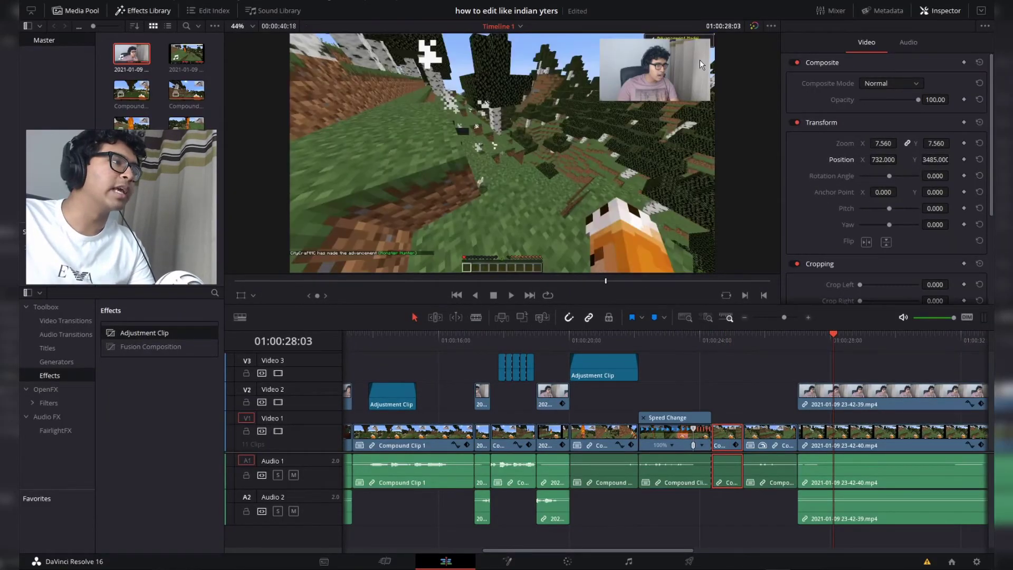
pyautogui.hotkey('ctrl', 'b')
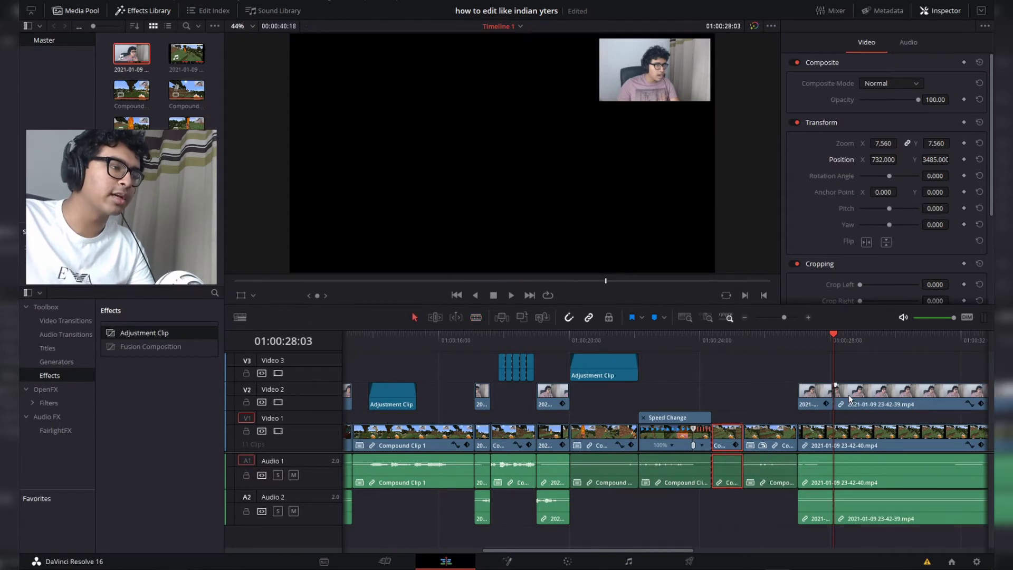
pyautogui.click(907, 335)
pyautogui.hotkey('ctrl', 'b')
pyautogui.click(865, 341)
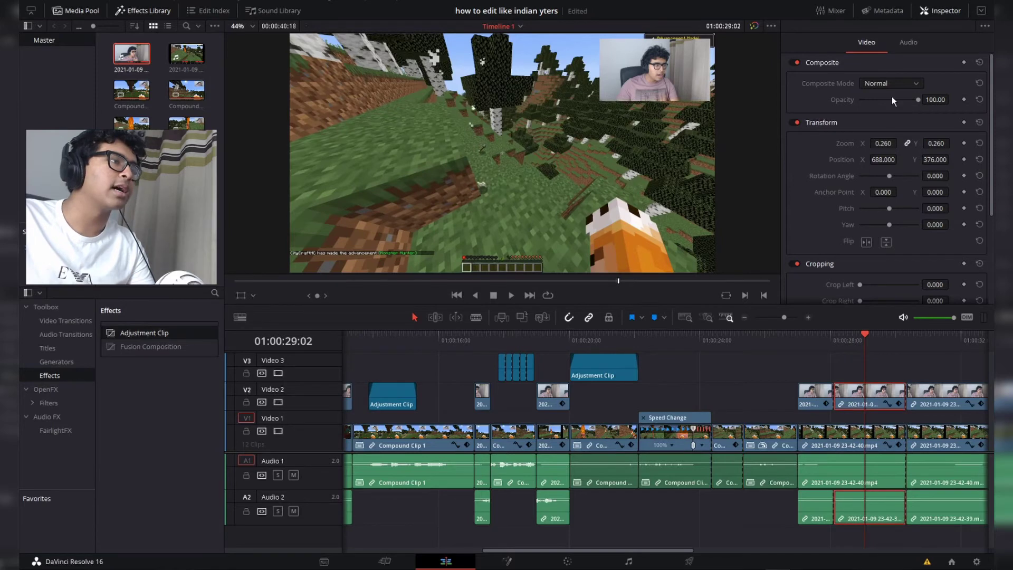
# - Reset the facecam piece, then set zoom 1.9 and opacity 69.57
pyautogui.click(980, 143)
pyautogui.click(980, 160)
pyautogui.moveTo(884, 144); pyautogui.dragTo(929, 160)
pyautogui.moveTo(921, 99); pyautogui.dragTo(901, 100)
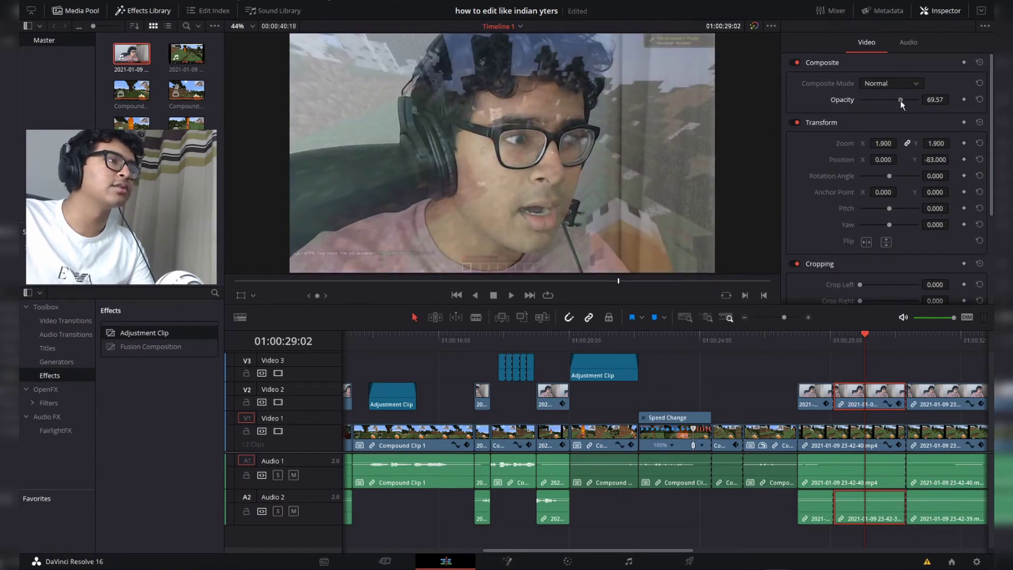
pyautogui.click(820, 348)
pyautogui.press('space')
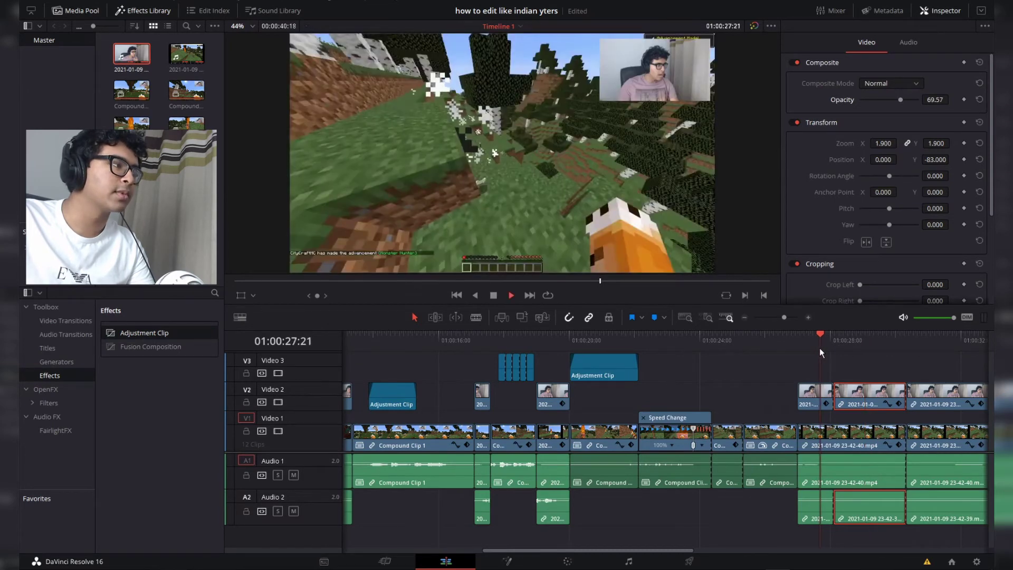
pyautogui.press('space')
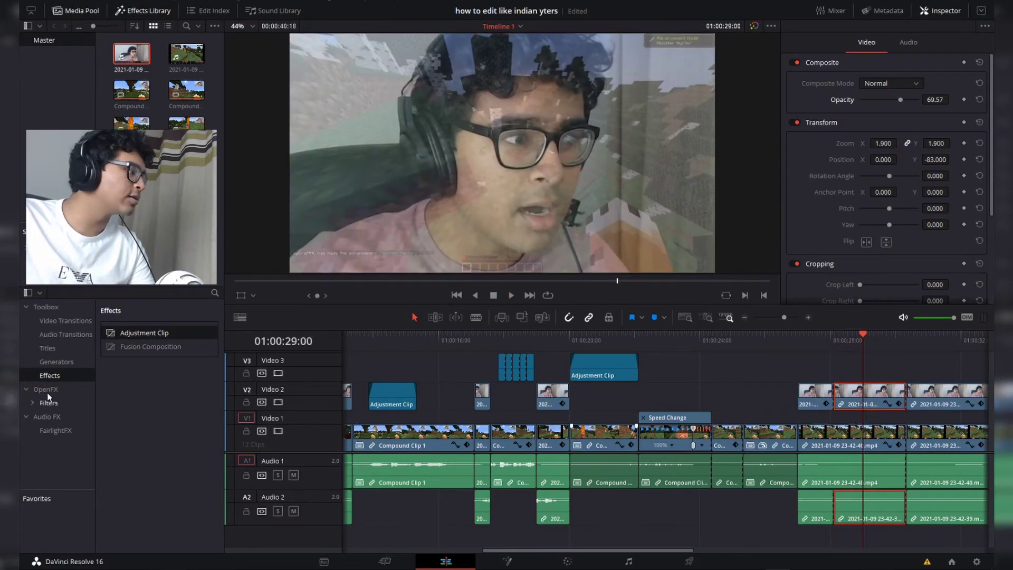
# - Apply the Camera Shake OpenFX filter to the facecam clip
pyautogui.click(45, 389)
pyautogui.moveTo(223, 334); pyautogui.dragTo(216, 523)
pyautogui.moveTo(147, 457); pyautogui.dragTo(877, 392)
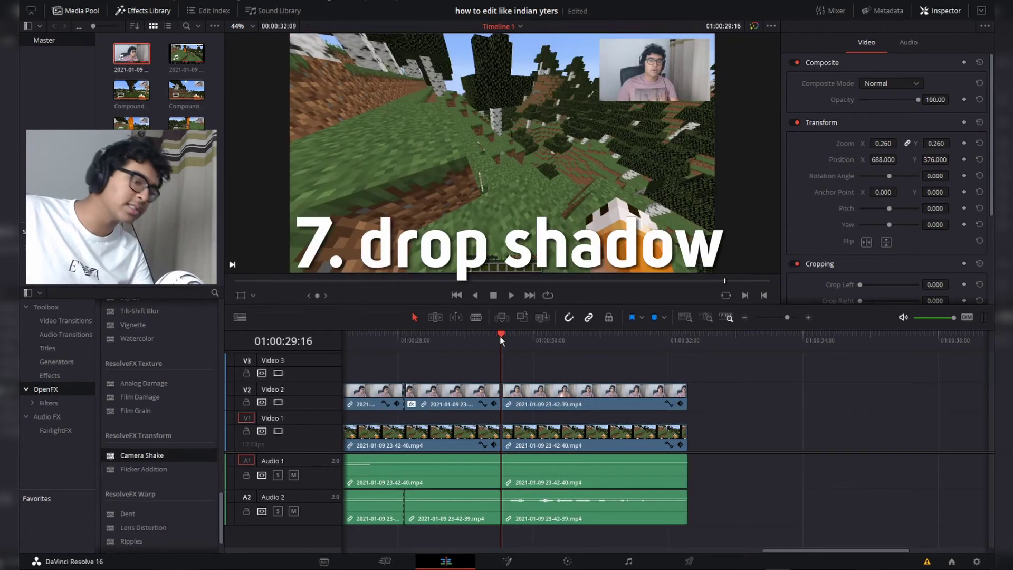
# - Blade the facecam clip near 01:00:30 and select the later piece
pyautogui.press('b')
pyautogui.click(545, 396)
pyautogui.click(581, 400)
pyautogui.press('space')
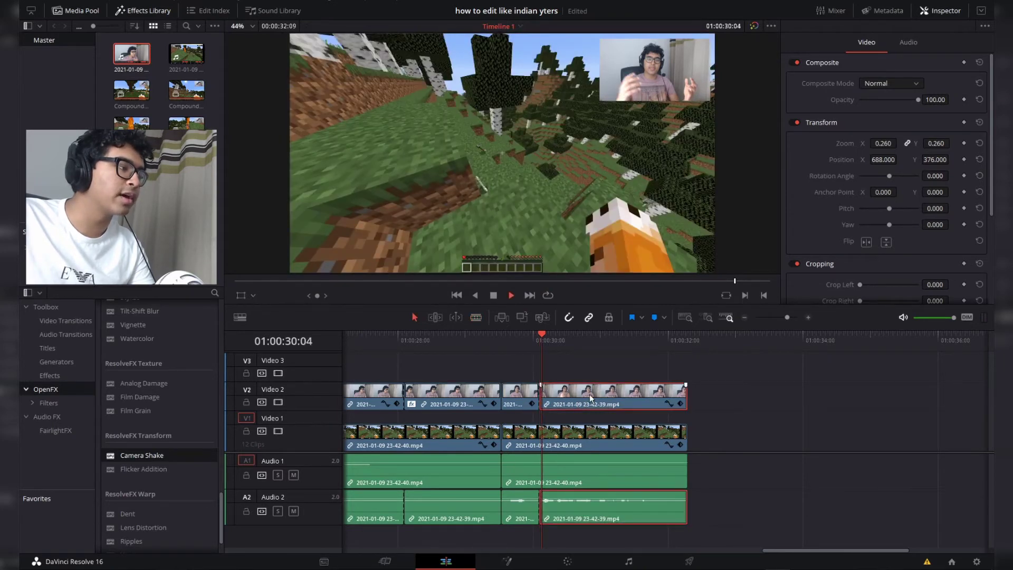
pyautogui.press('space')
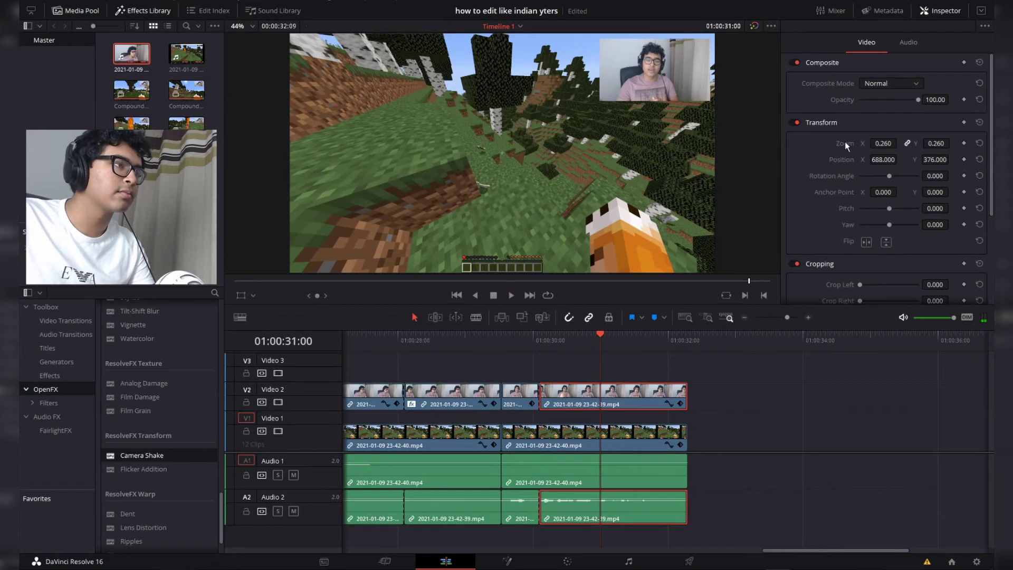
# - Set the facecam overlay to zoom 0.58 at position -23, 11 and add Drop Shadow
pyautogui.moveTo(883, 143); pyautogui.dragTo(847, 160)
pyautogui.moveTo(935, 160); pyautogui.dragTo(865, 143)
pyautogui.moveTo(883, 159); pyautogui.dragTo(865, 159)
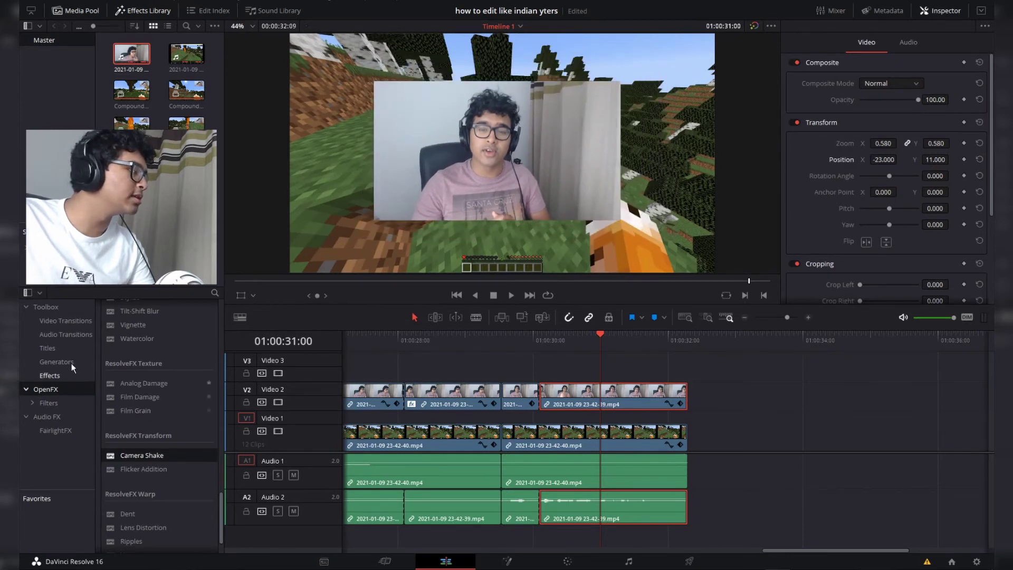
pyautogui.scroll(5, 153, 423)
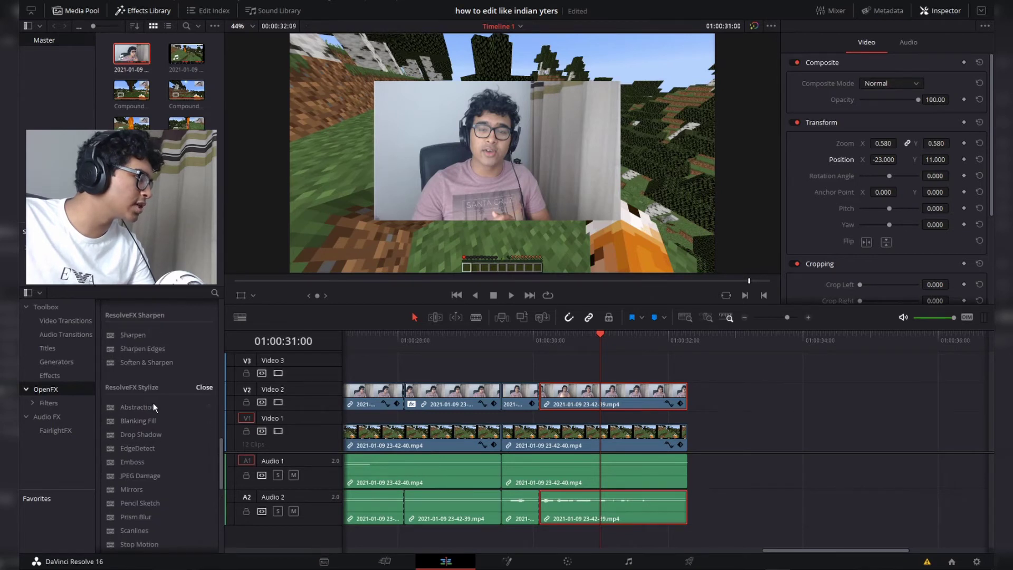
pyautogui.moveTo(151, 434); pyautogui.dragTo(581, 406)
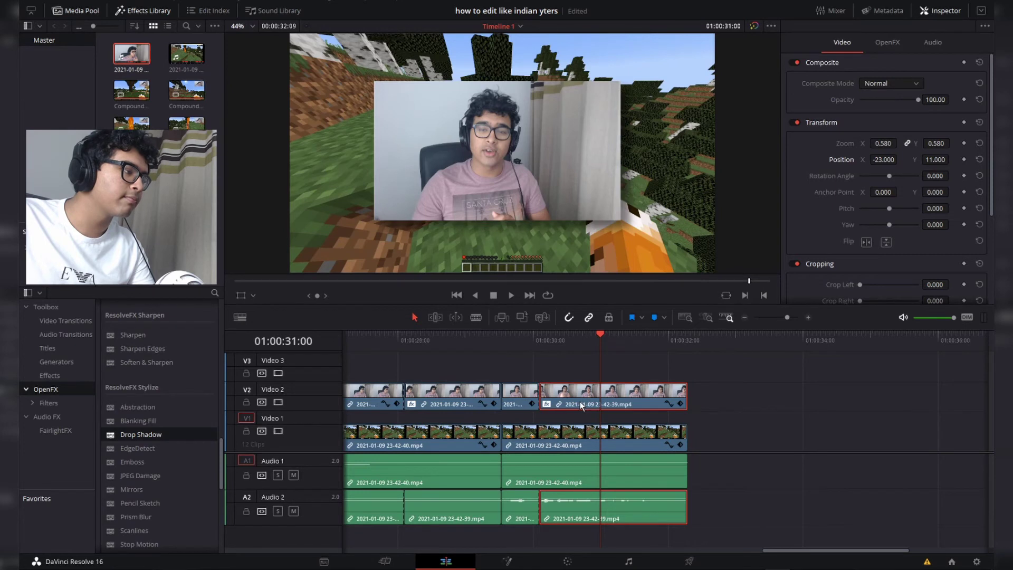
# - Tune Drop Shadow to strength 0.822, distance 0.031 and blur 0.720
pyautogui.click(888, 43)
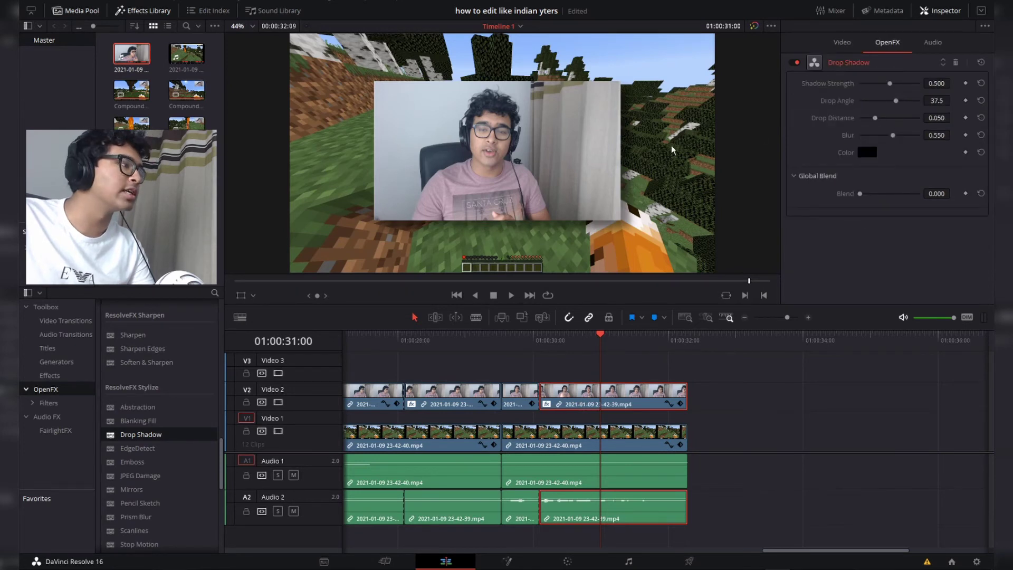
pyautogui.moveTo(895, 135); pyautogui.dragTo(891, 135)
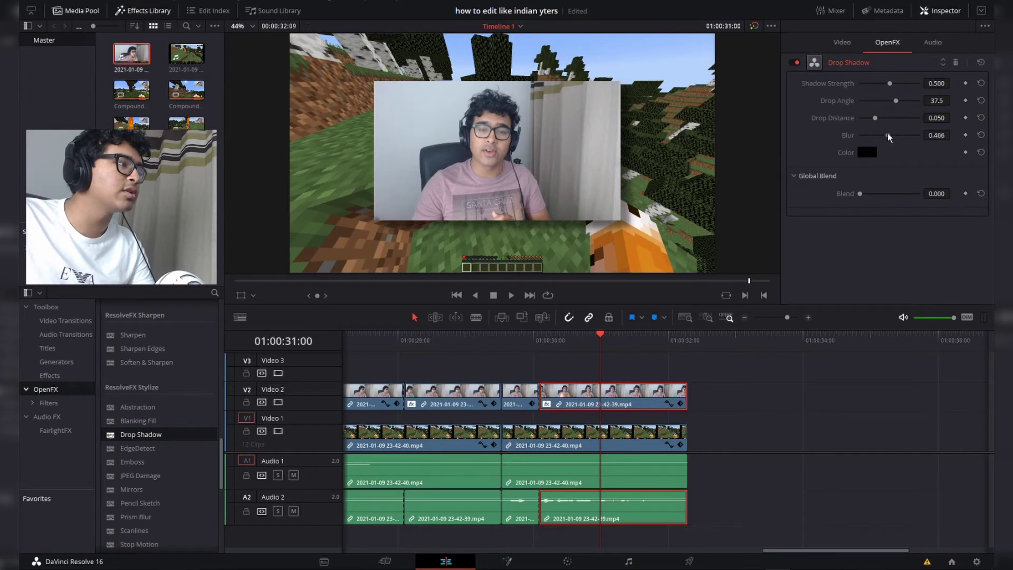
pyautogui.moveTo(891, 137); pyautogui.dragTo(868, 124)
pyautogui.moveTo(900, 85); pyautogui.dragTo(909, 84)
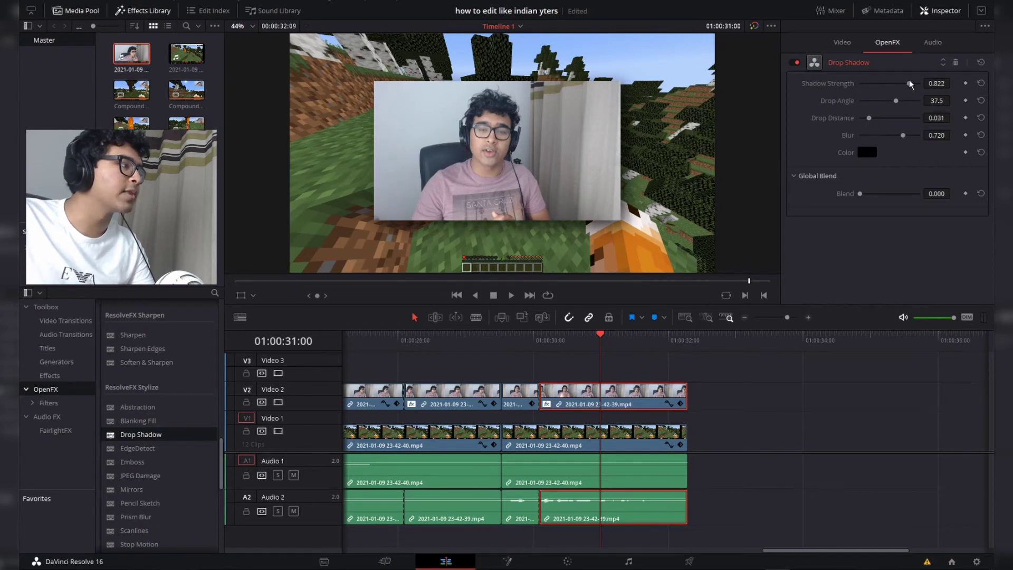
# - Blade the gameplay clip under the facecam and select the piece behind it
pyautogui.press('b')
pyautogui.click(540, 436)
pyautogui.click(585, 442)
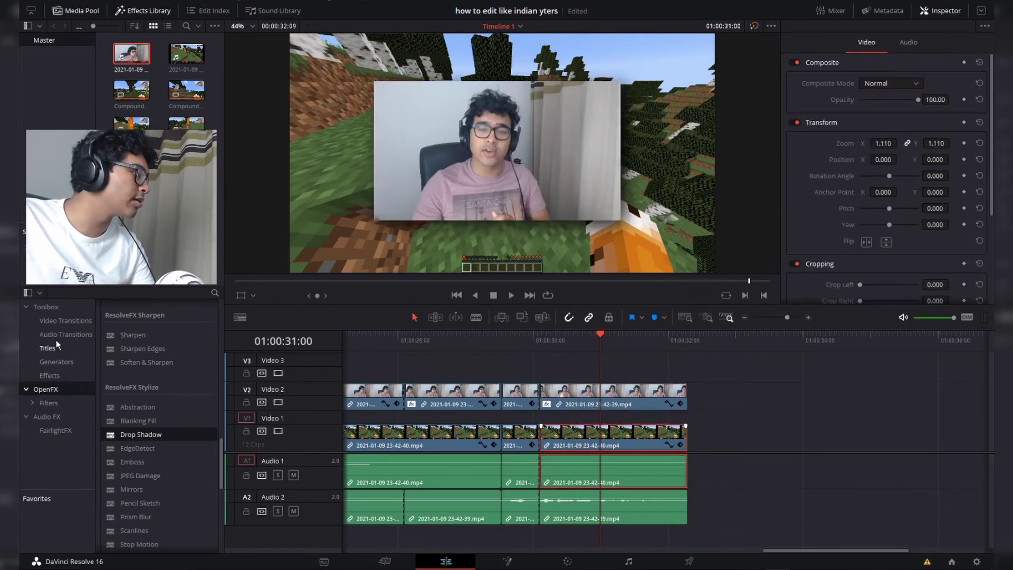
# - Apply Gaussian Blur to the gameplay piece with Border Type set to Replicate
pyautogui.scroll(10, 165, 410)
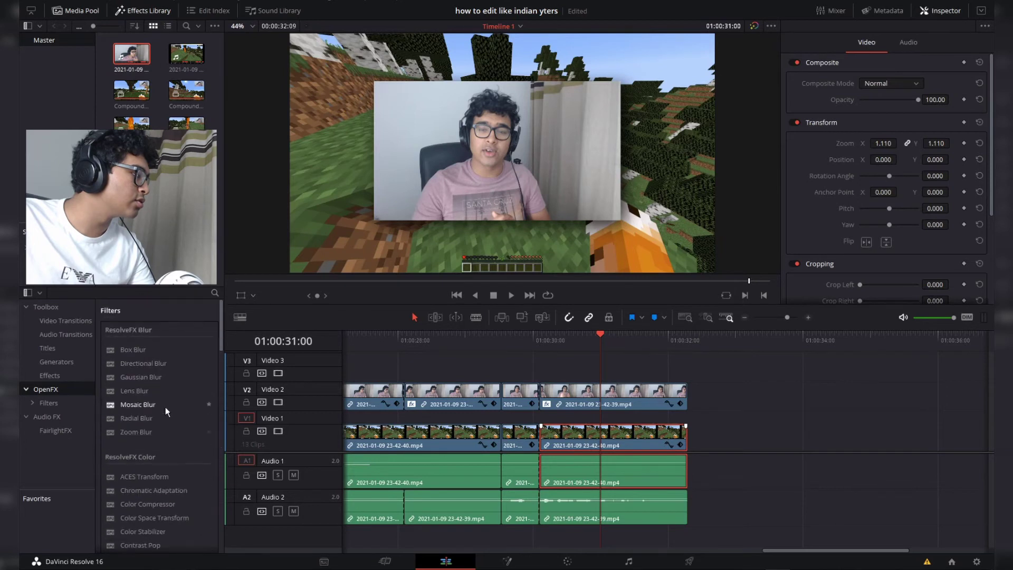
pyautogui.moveTo(141, 377); pyautogui.dragTo(600, 437)
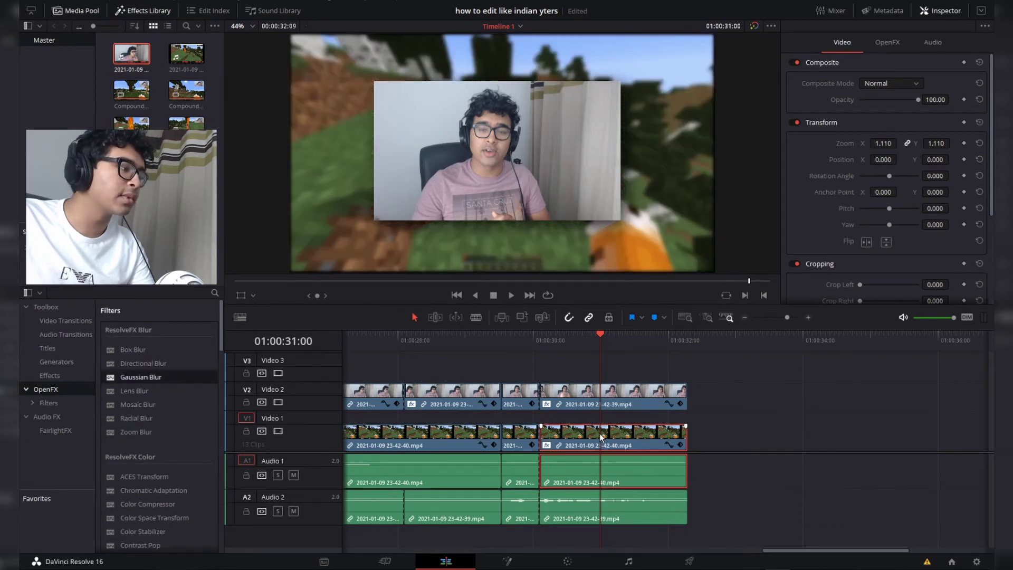
pyautogui.click(888, 44)
pyautogui.click(895, 138)
pyautogui.click(890, 164)
pyautogui.click(523, 336)
pyautogui.press('space')
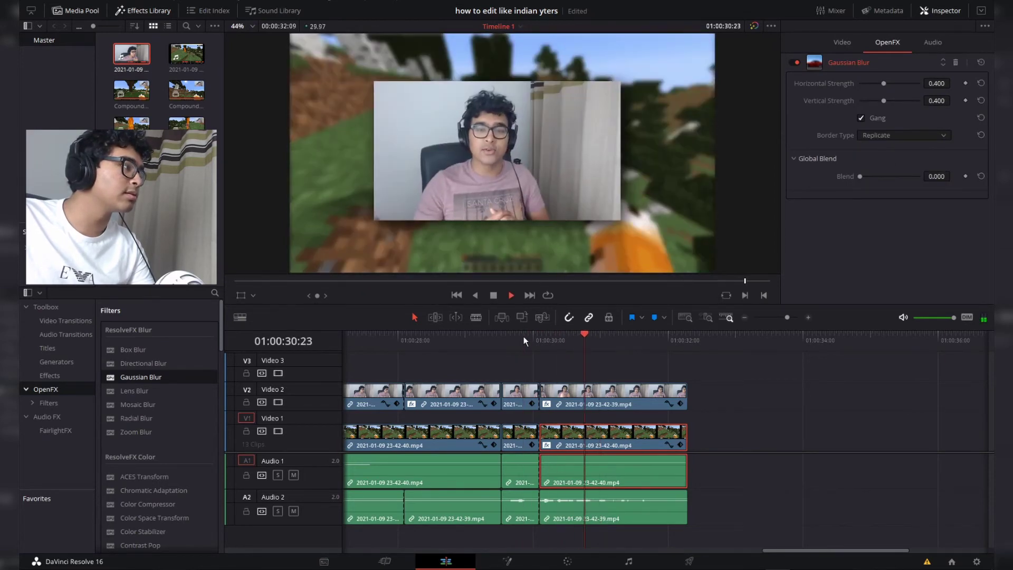
pyautogui.press('space')
# - Combine the facecam and blurred gameplay clips into Compound Clip 5
pyautogui.moveTo(752, 438); pyautogui.dragTo(641, 392)
pyautogui.rightClick(683, 433)
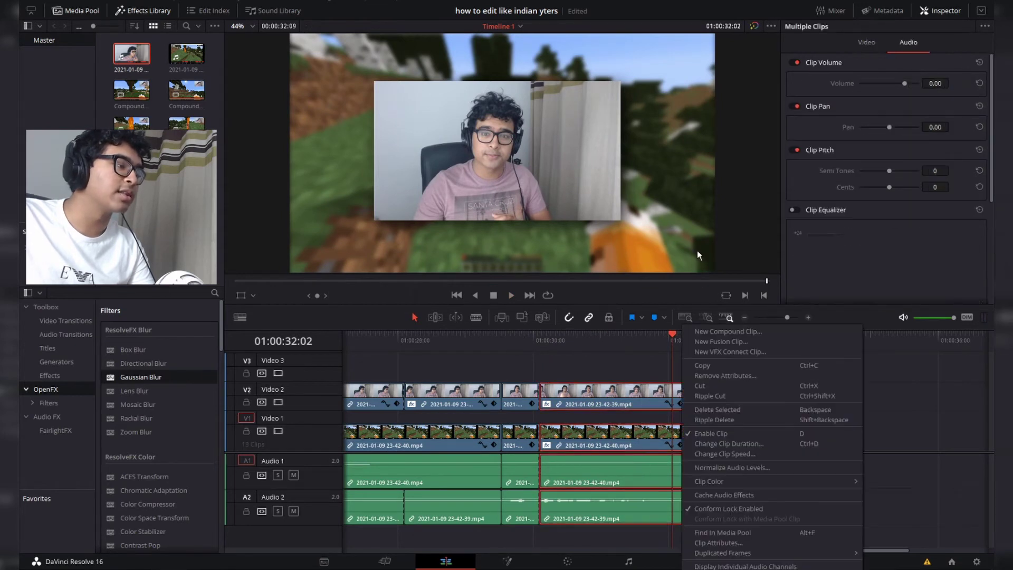
pyautogui.click(737, 331)
pyautogui.click(578, 308)
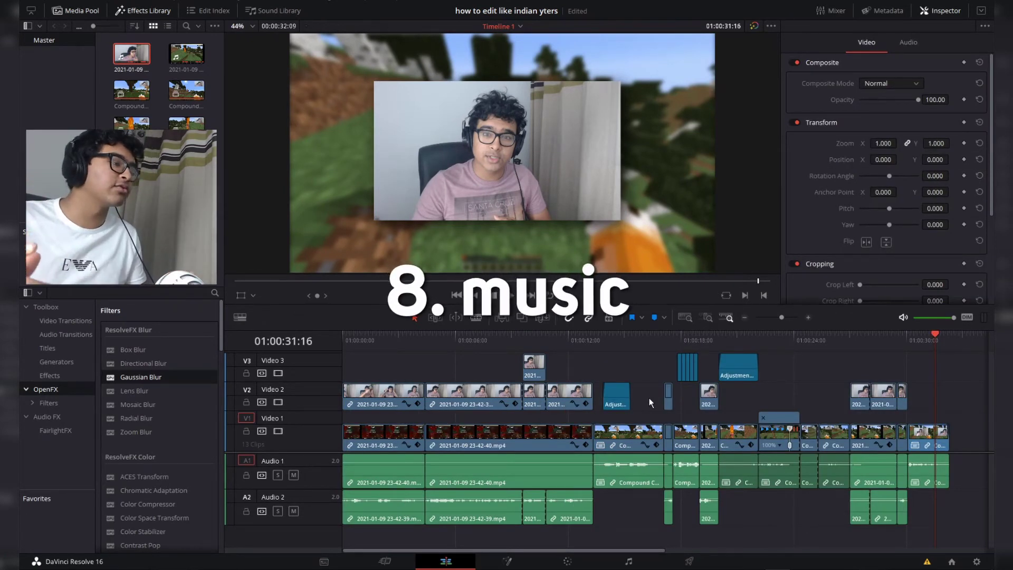
# - Add the first copyright-free music file on a new Audio 3 track at the timeline start
pyautogui.click(358, 337)
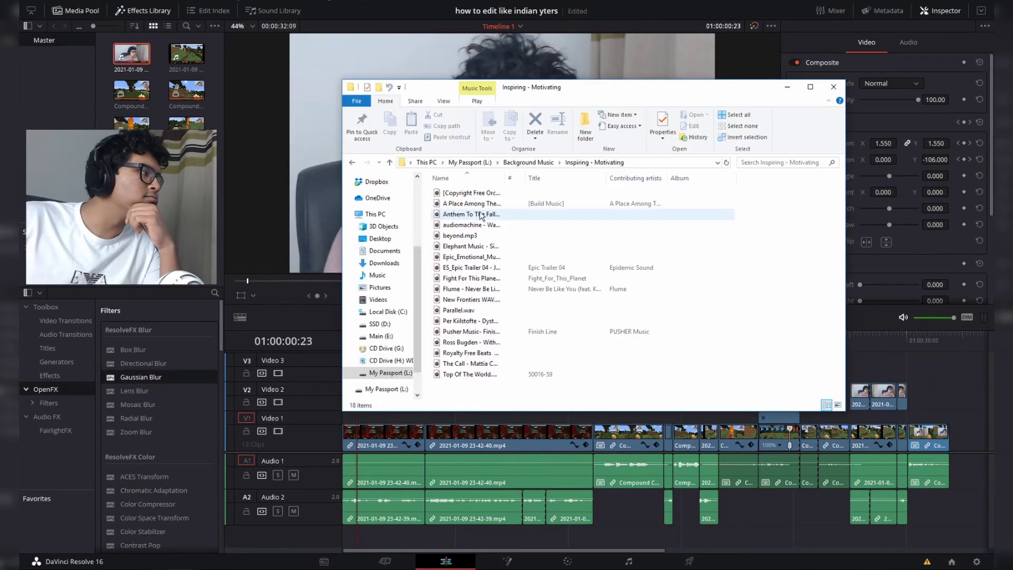
pyautogui.click(490, 194)
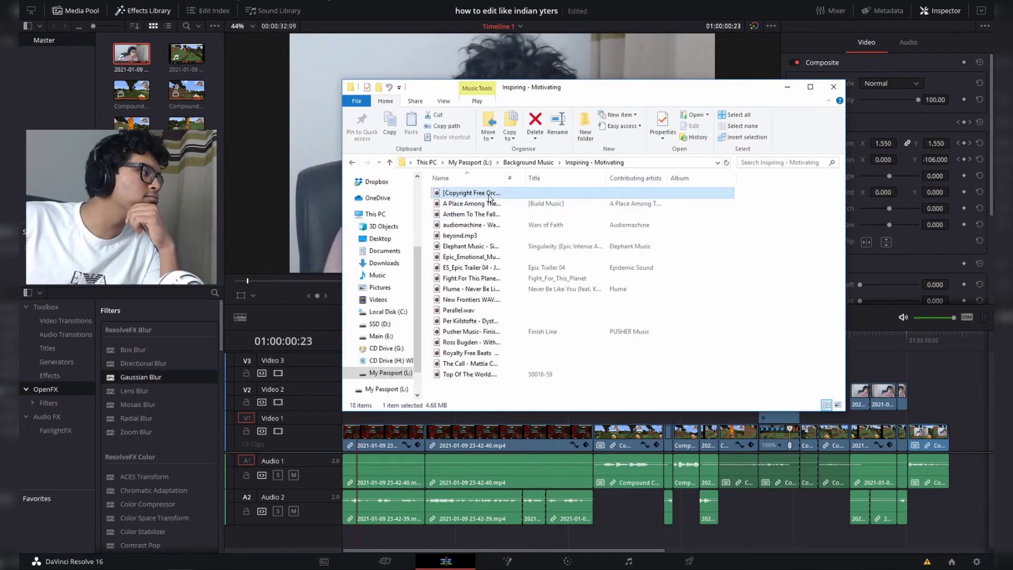
pyautogui.moveTo(500, 196); pyautogui.dragTo(644, 524)
pyautogui.moveTo(914, 341); pyautogui.dragTo(916, 344)
pyautogui.moveTo(939, 534); pyautogui.dragTo(371, 546)
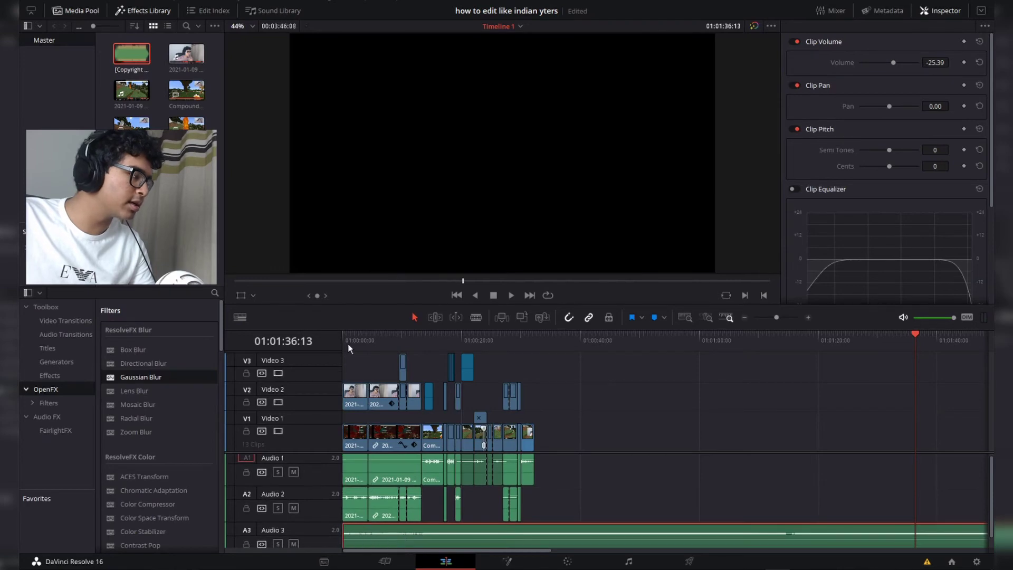
# - Turn down the Audio 3 music's Clip Volume and add a fade-in at its start
pyautogui.click(347, 343)
pyautogui.hotkey('ctrl', '=')
pyautogui.press('space')
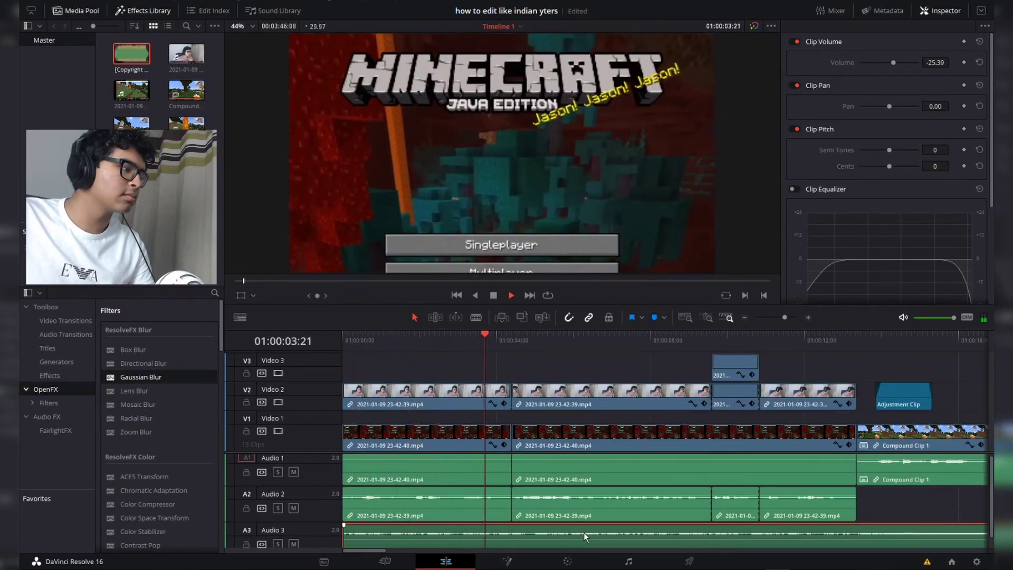
pyautogui.press('space')
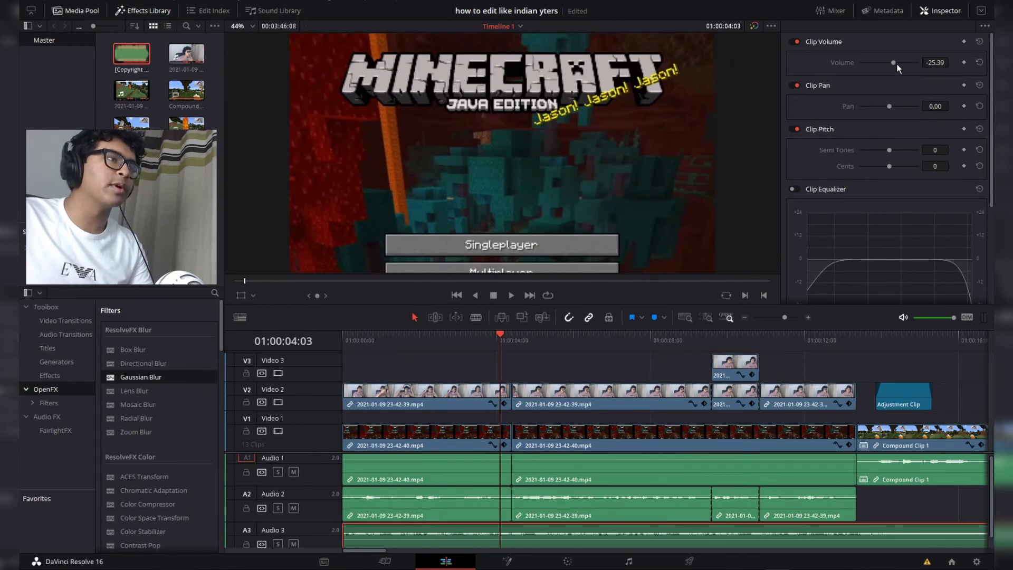
pyautogui.moveTo(893, 62); pyautogui.dragTo(888, 60)
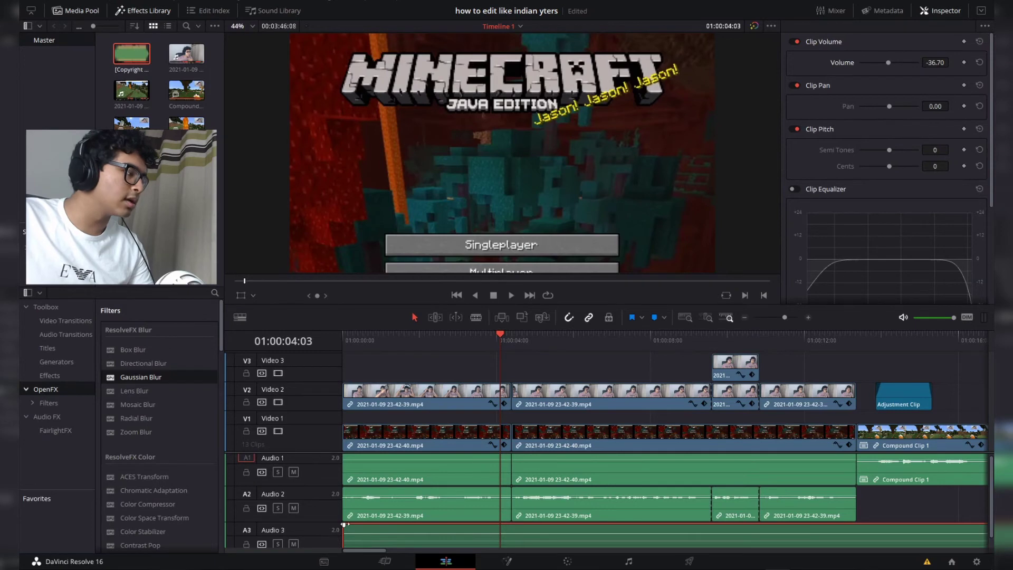
pyautogui.moveTo(344, 524); pyautogui.dragTo(394, 521)
pyautogui.press('/')
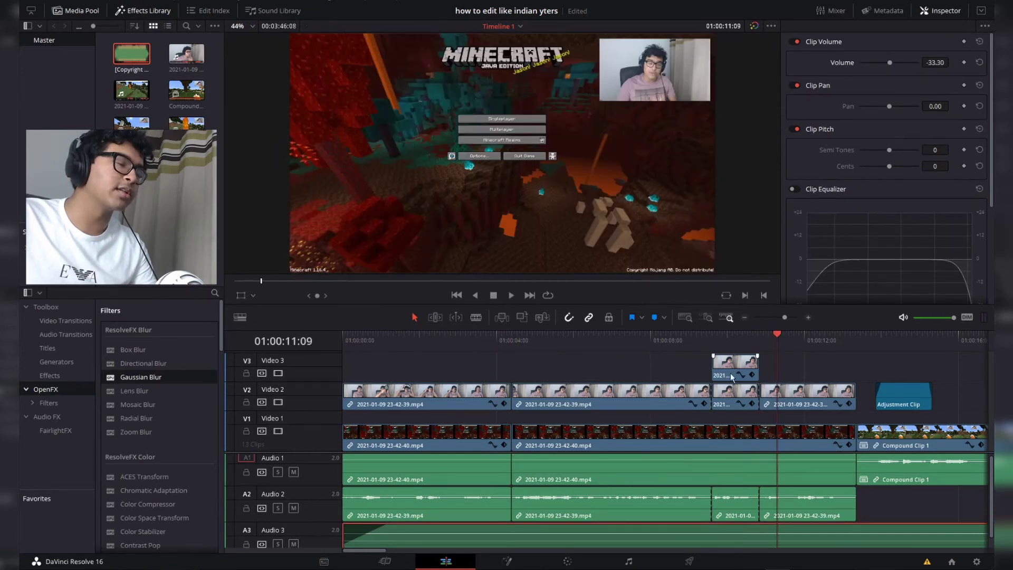
# - Trim the music, shift the second piece right, split and delete the excess, then add a fade-out
pyautogui.click(732, 345)
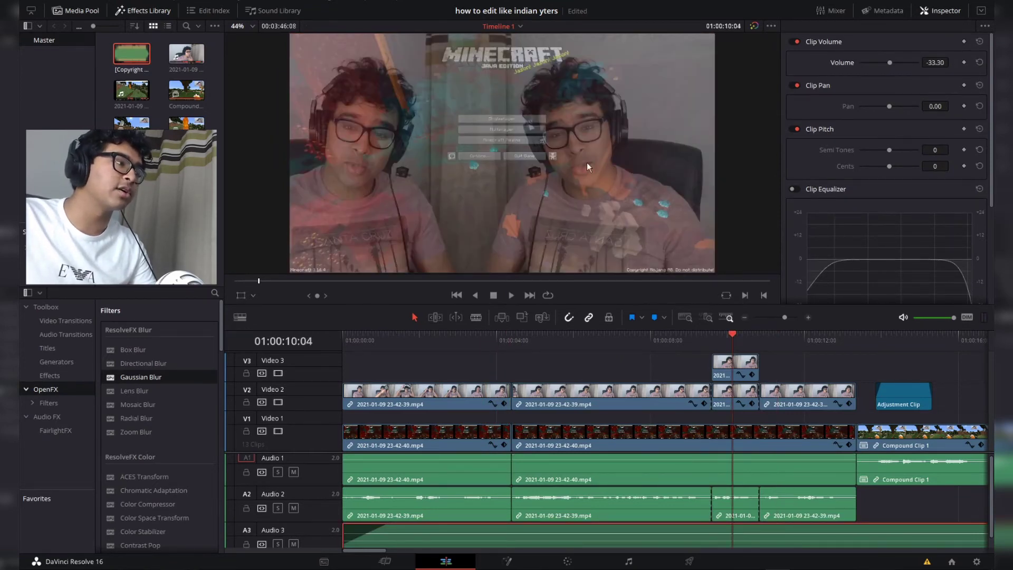
pyautogui.moveTo(717, 530); pyautogui.dragTo(779, 529)
pyautogui.click(689, 337)
pyautogui.press('space')
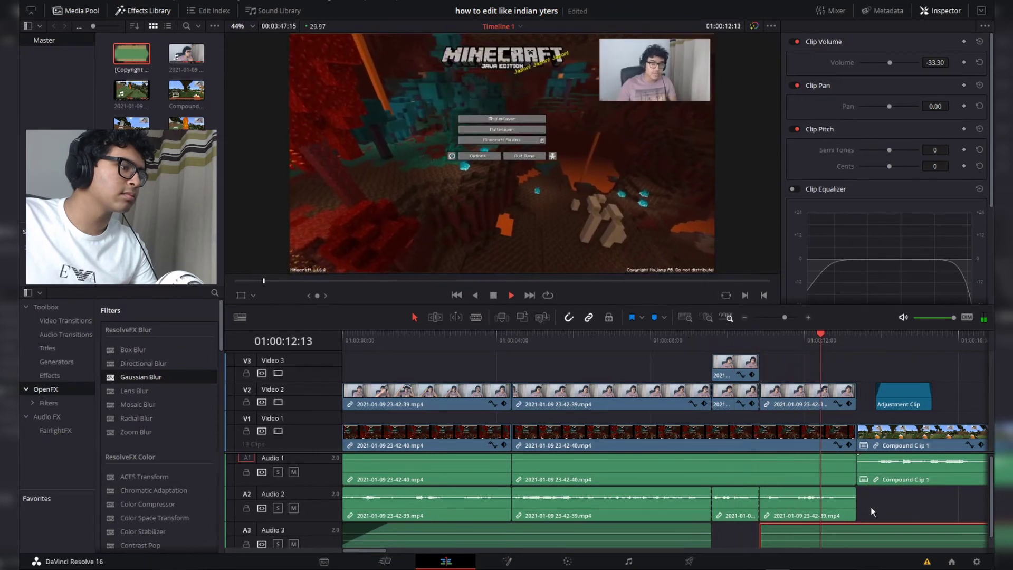
pyautogui.press('space')
pyautogui.hotkey('ctrl', '\\')
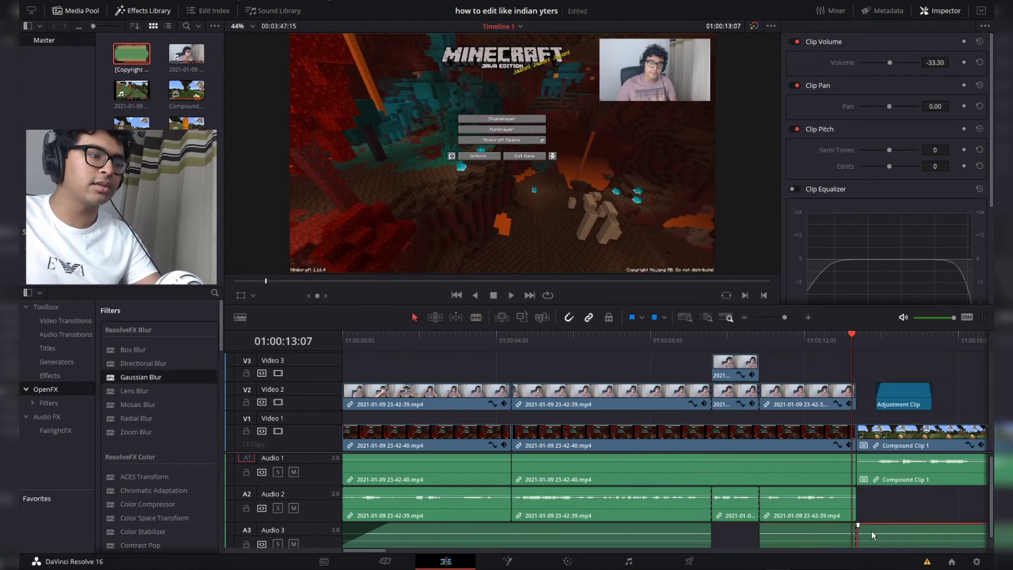
pyautogui.click(871, 531)
pyautogui.press('Delete')
pyautogui.moveTo(856, 525); pyautogui.dragTo(838, 527)
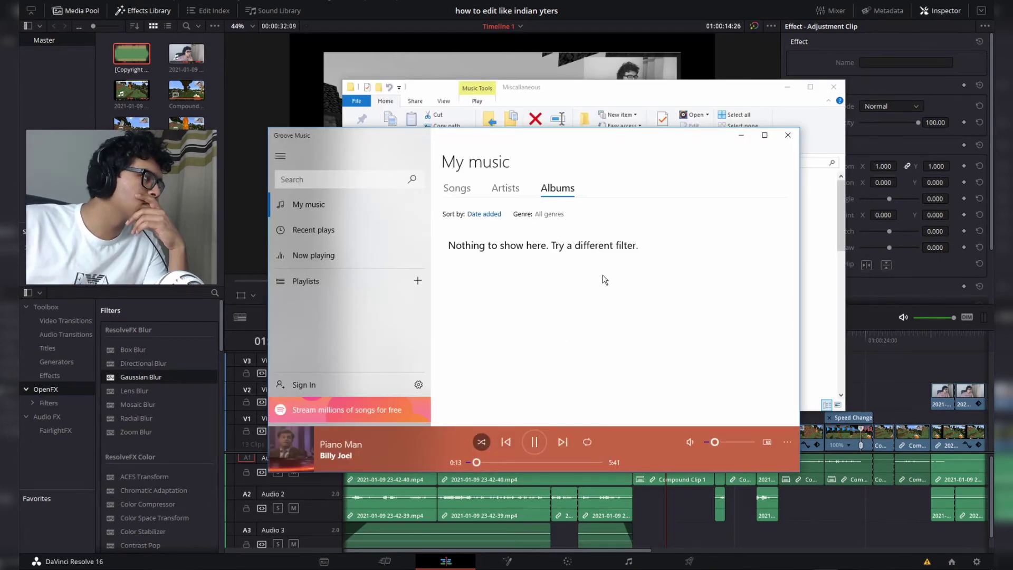
# - Put Piano Man on Audio 3 as a short clip at -15.22 volume
pyautogui.click(787, 135)
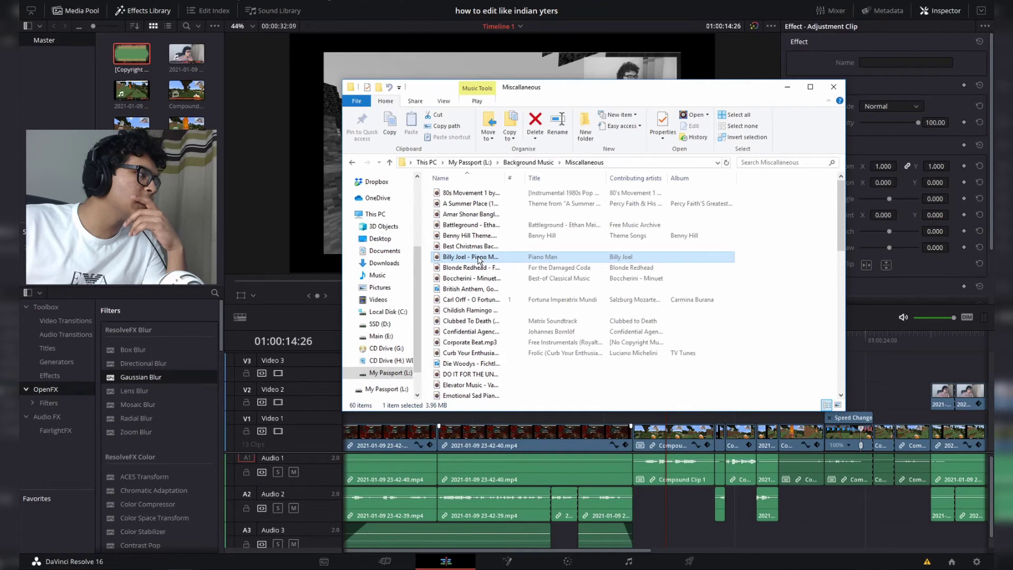
pyautogui.moveTo(471, 259); pyautogui.dragTo(572, 540)
pyautogui.click(572, 540)
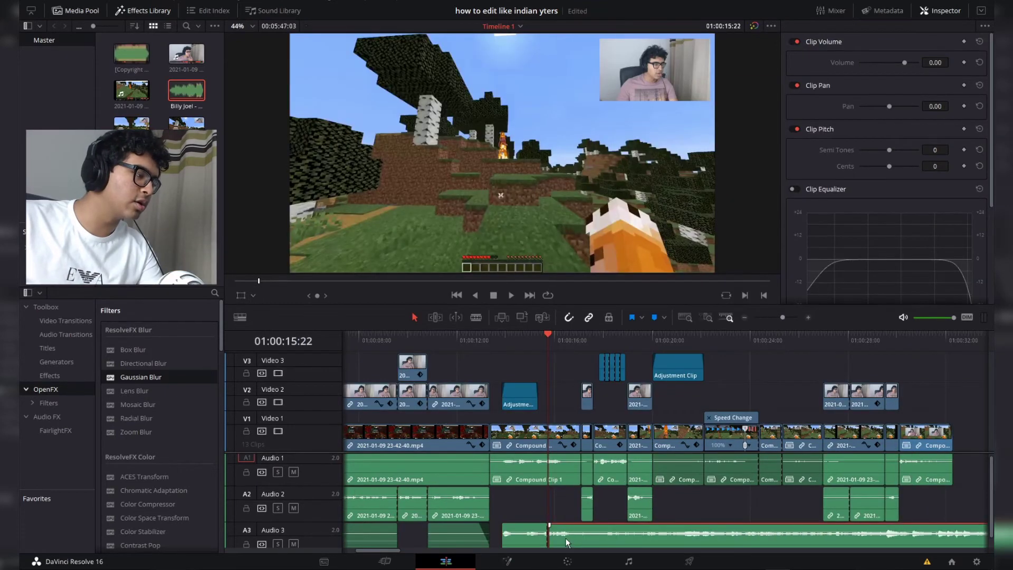
pyautogui.press('Delete')
pyautogui.click(491, 334)
pyautogui.press('space')
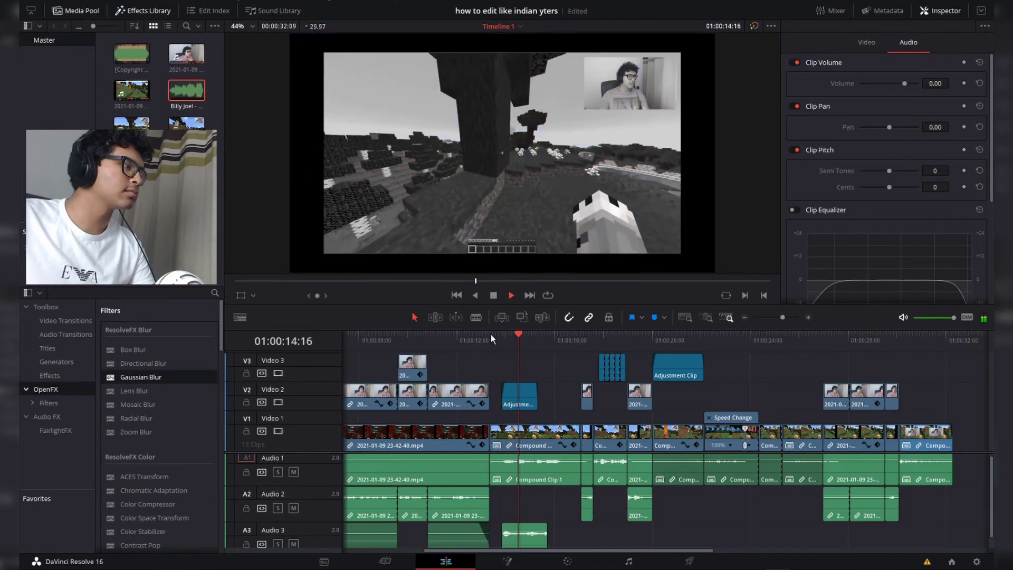
pyautogui.press('space')
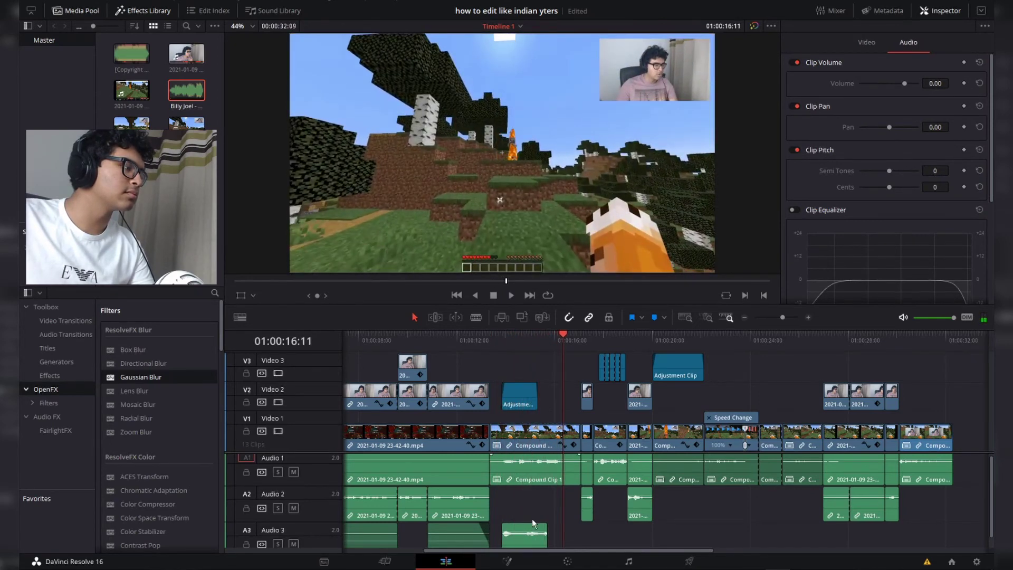
pyautogui.click(521, 536)
pyautogui.moveTo(903, 62); pyautogui.dragTo(897, 62)
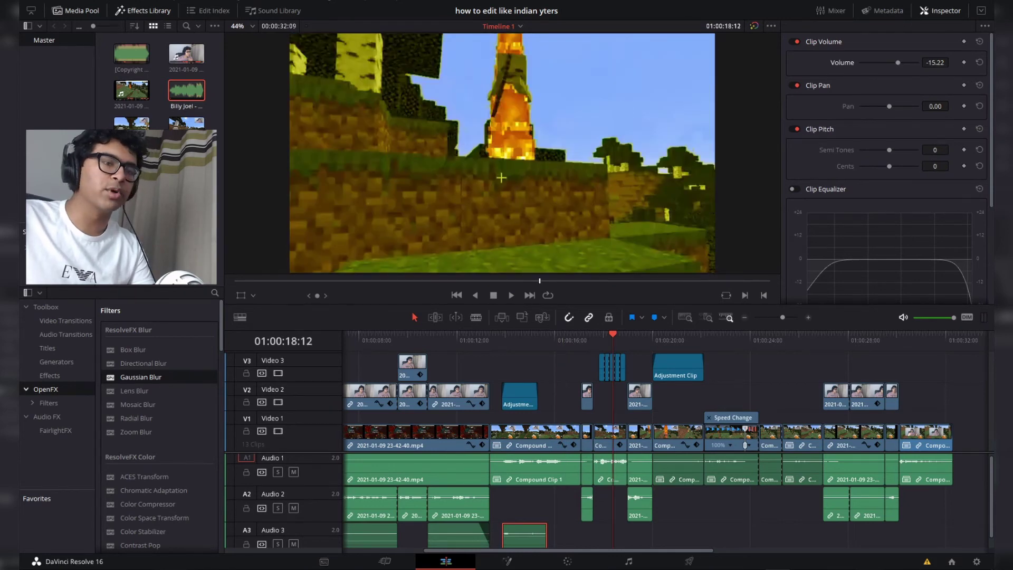
# - Add the Noisestorm - Crab track from the music folder onto Audio 3
pyautogui.hotkey('alt', 'Tab')
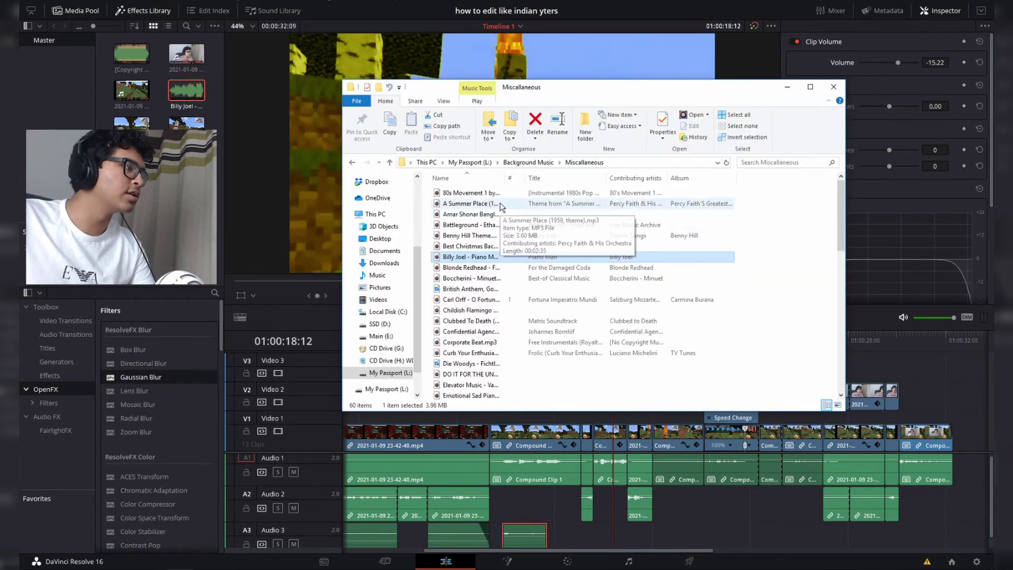
pyautogui.scroll(-6, 505, 332)
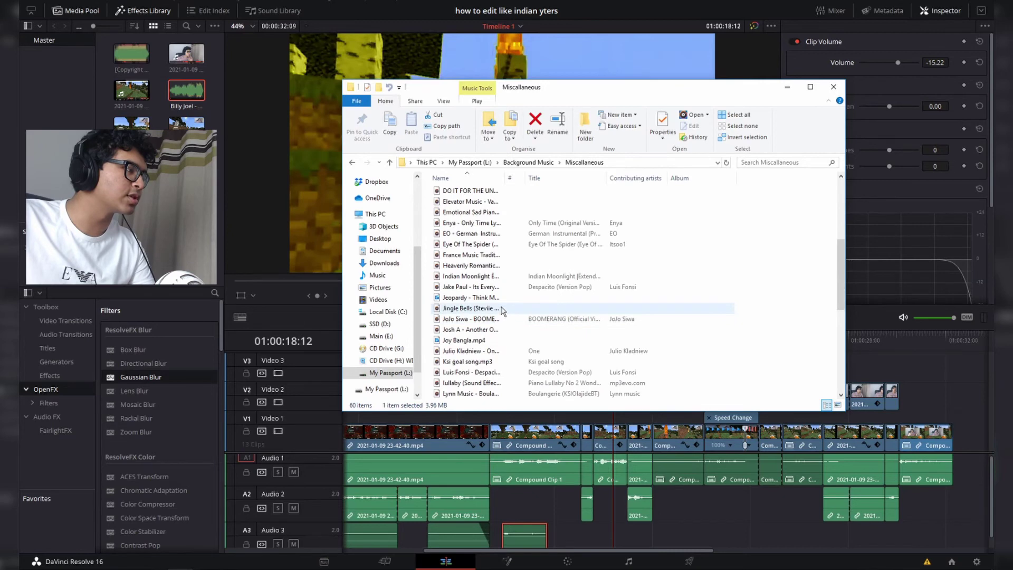
pyautogui.scroll(-4, 511, 306)
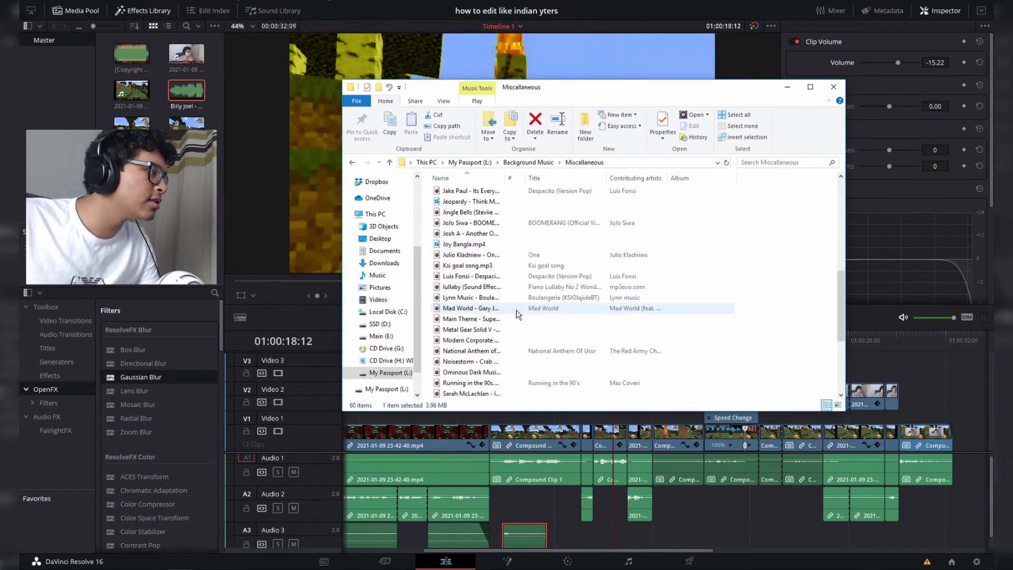
pyautogui.moveTo(511, 329); pyautogui.dragTo(623, 536)
pyautogui.hotkey('shift', 'z')
pyautogui.click(525, 339)
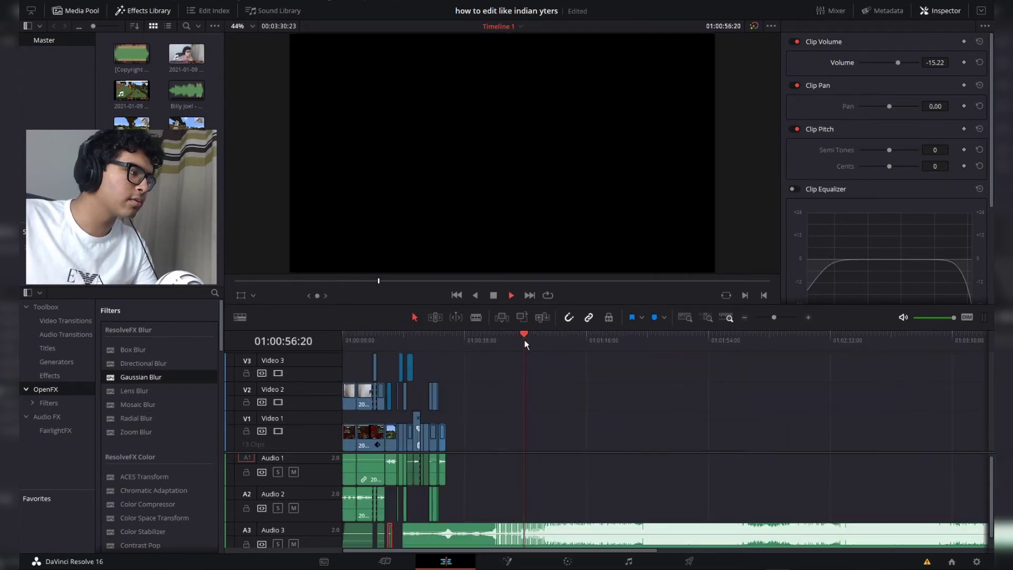
# - Preview the Crab track, lower its volume, and nudge the clip slightly later
pyautogui.click(546, 340)
pyautogui.click(641, 340)
pyautogui.click(703, 534)
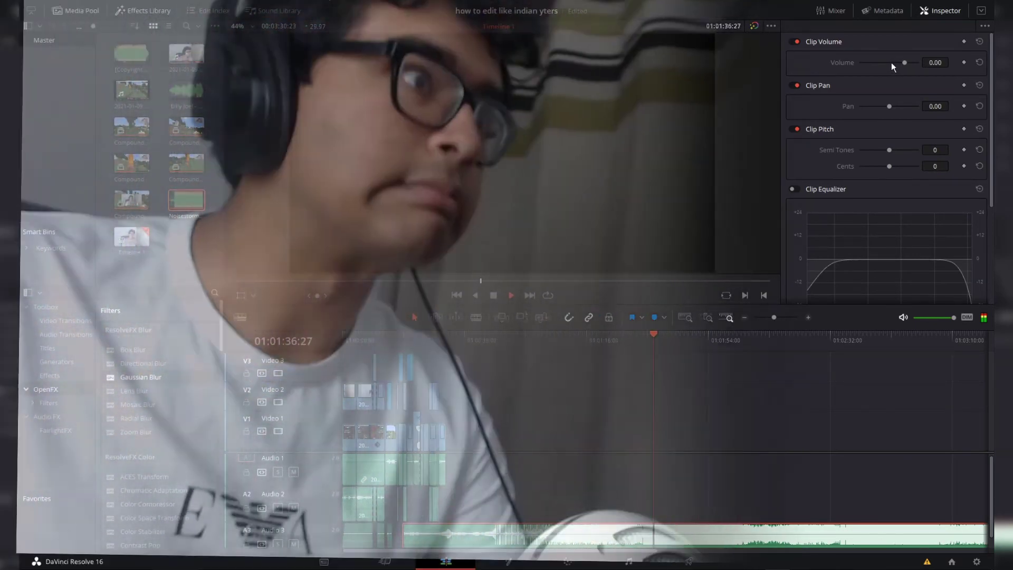
pyautogui.moveTo(892, 62); pyautogui.dragTo(887, 63)
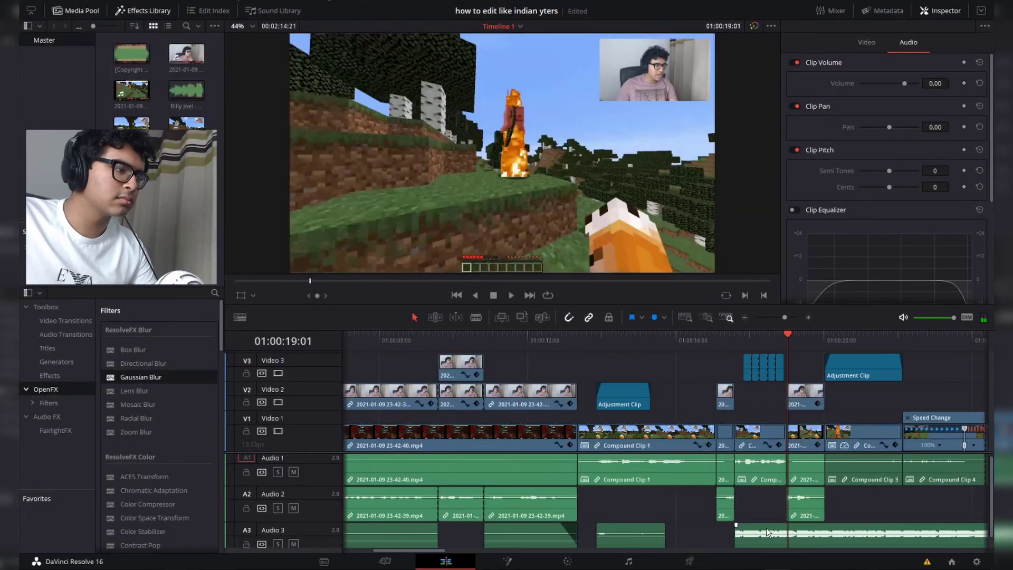
pyautogui.moveTo(760, 534); pyautogui.dragTo(771, 534)
# - Cut the Crab clip at the playhead, delete the rest, and set its volume to -22.00
pyautogui.press('b')
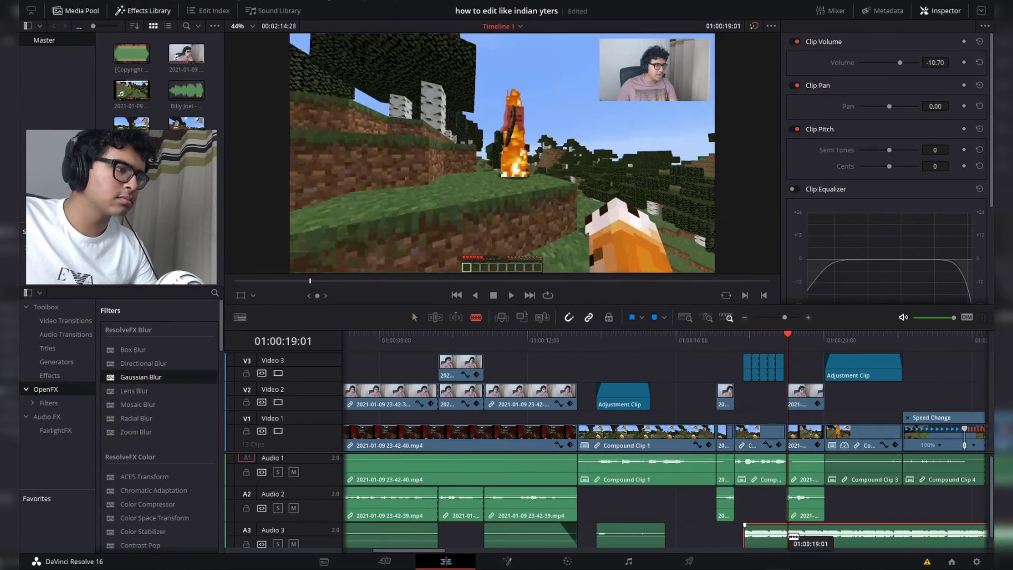
pyautogui.click(790, 537)
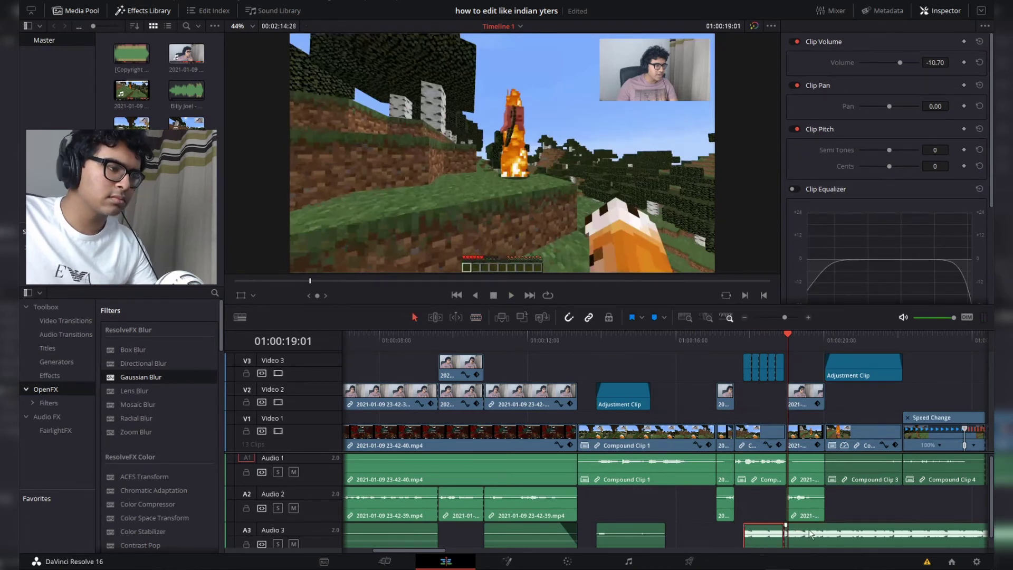
pyautogui.click(810, 534)
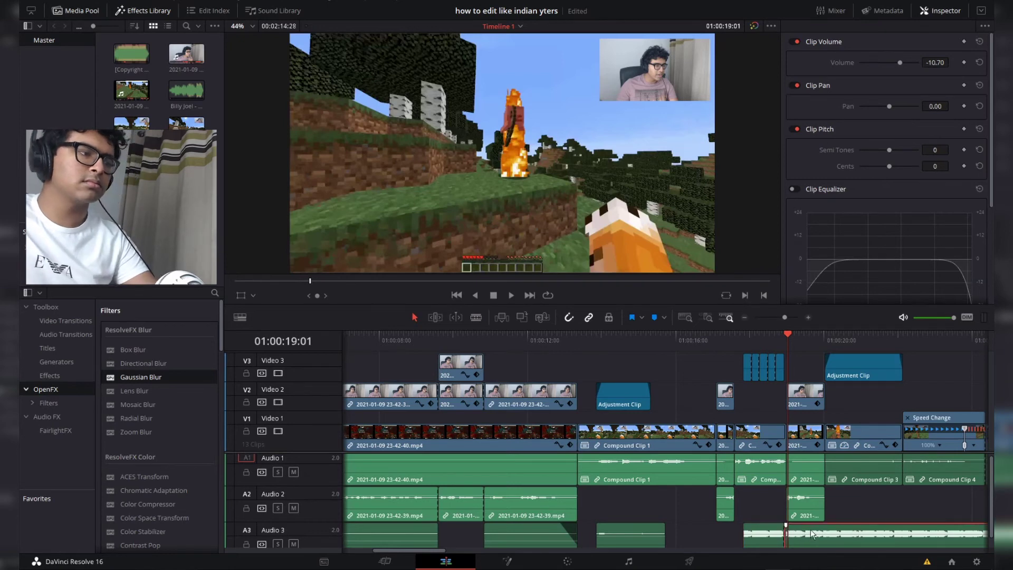
pyautogui.press('Delete')
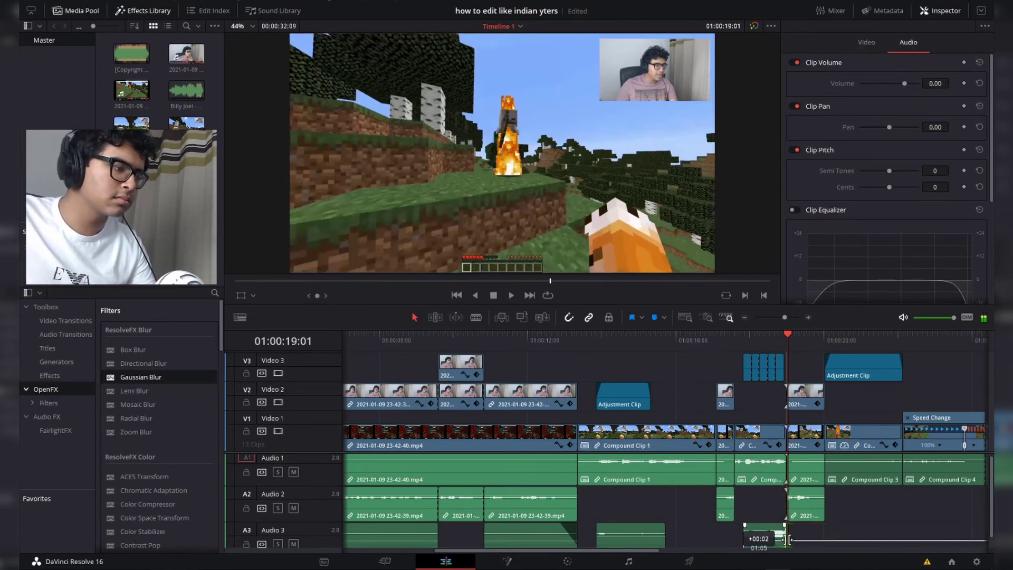
pyautogui.click(772, 534)
pyautogui.moveTo(905, 62); pyautogui.dragTo(894, 62)
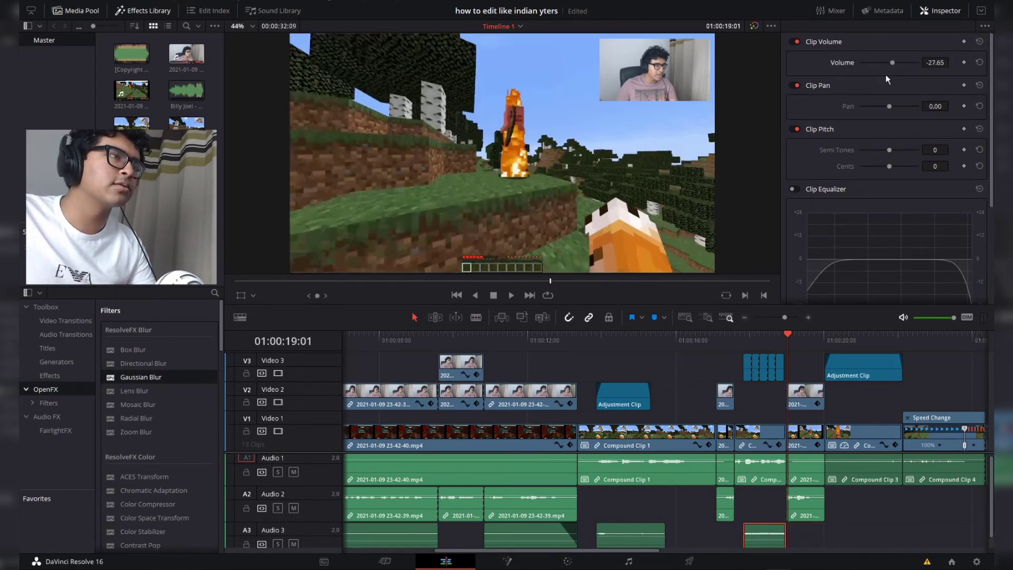
pyautogui.click(727, 335)
pyautogui.press('space')
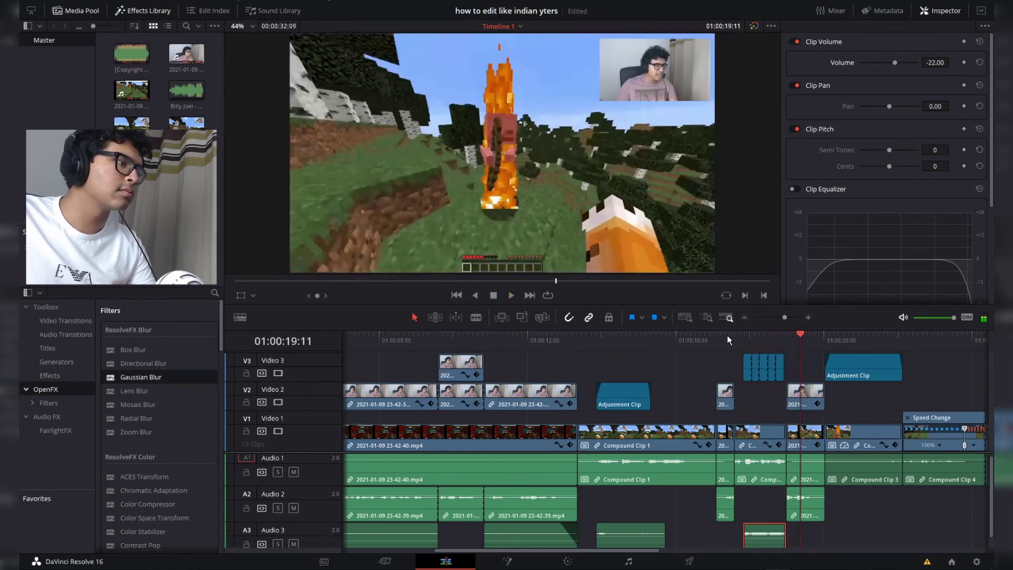
pyautogui.press('space')
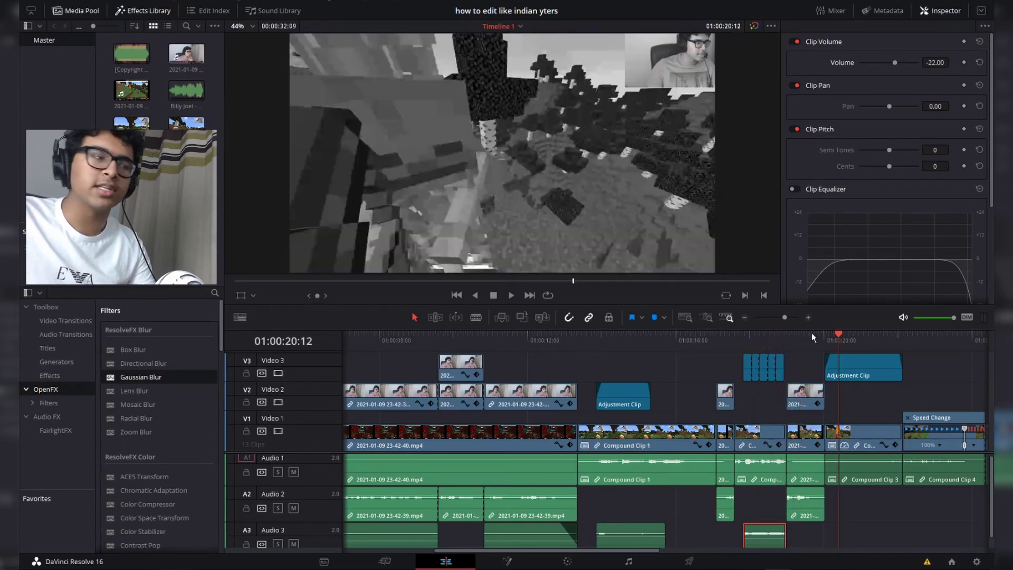
pyautogui.hotkey('alt', 'Tab')
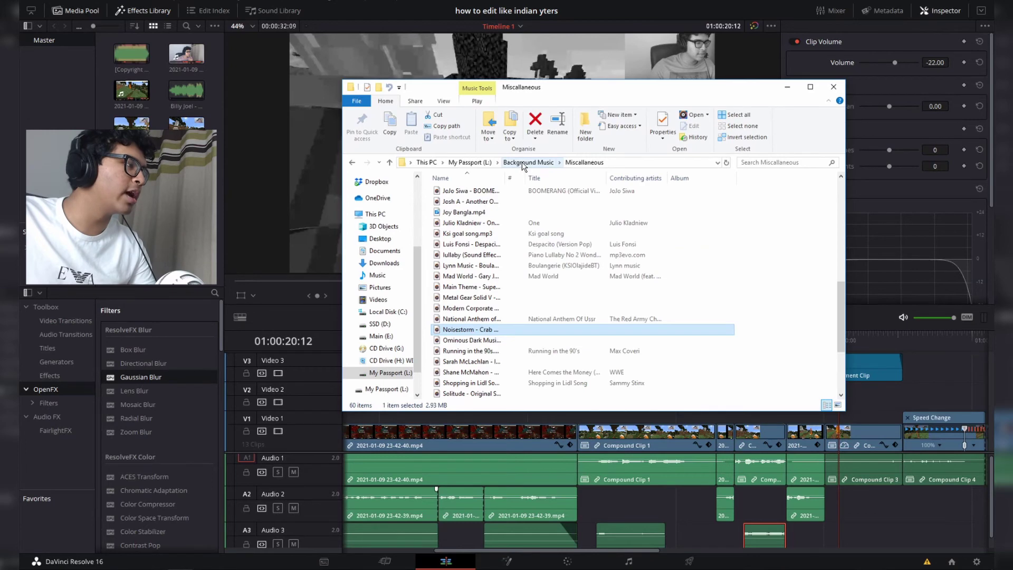
# - Turn the Epic Trailer 04 clip down to -16.35 and extend its end to about 01:00:23
pyautogui.click(524, 164)
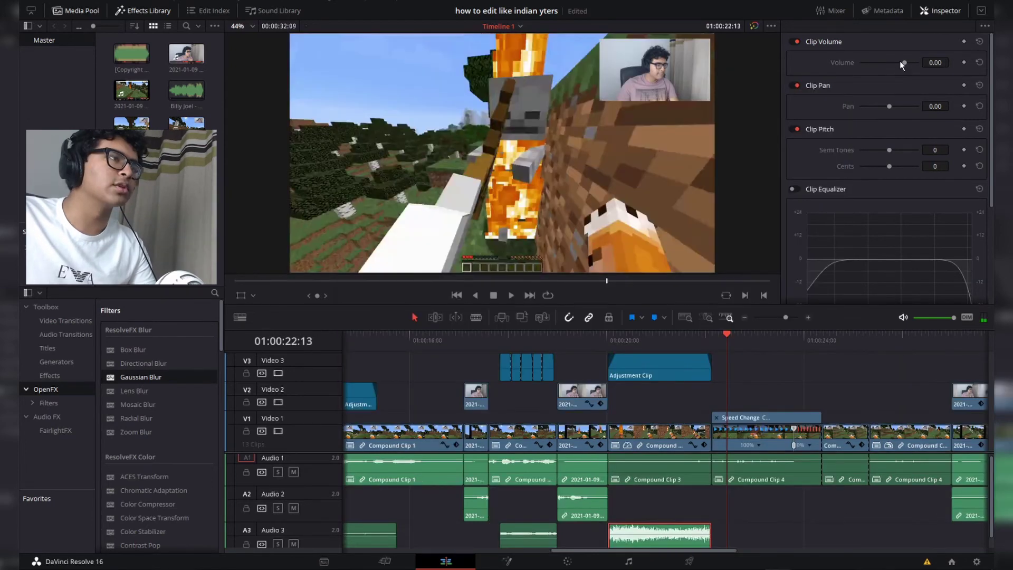
pyautogui.moveTo(900, 62); pyautogui.dragTo(897, 62)
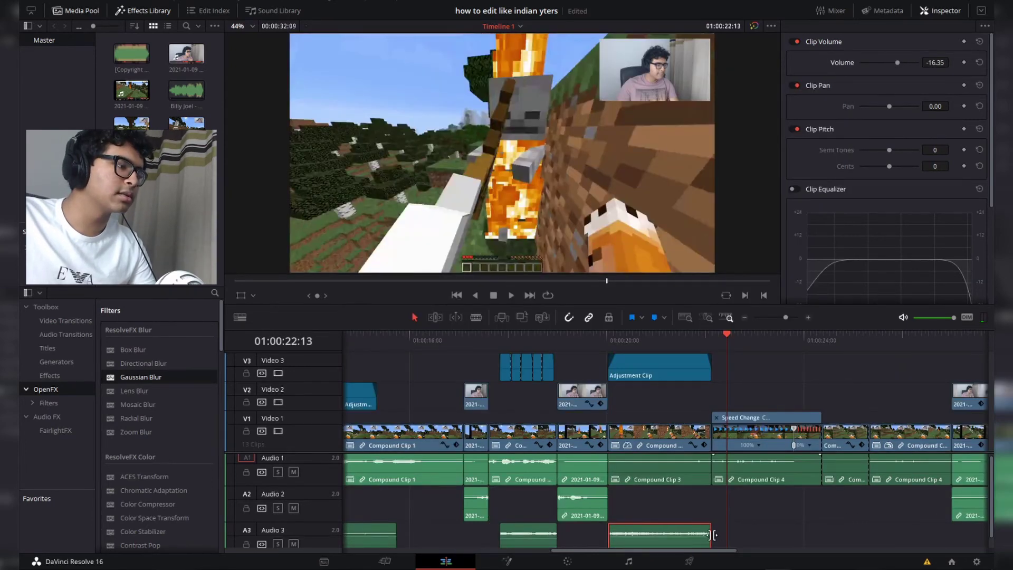
pyautogui.moveTo(717, 535); pyautogui.dragTo(792, 533)
pyautogui.click(791, 336)
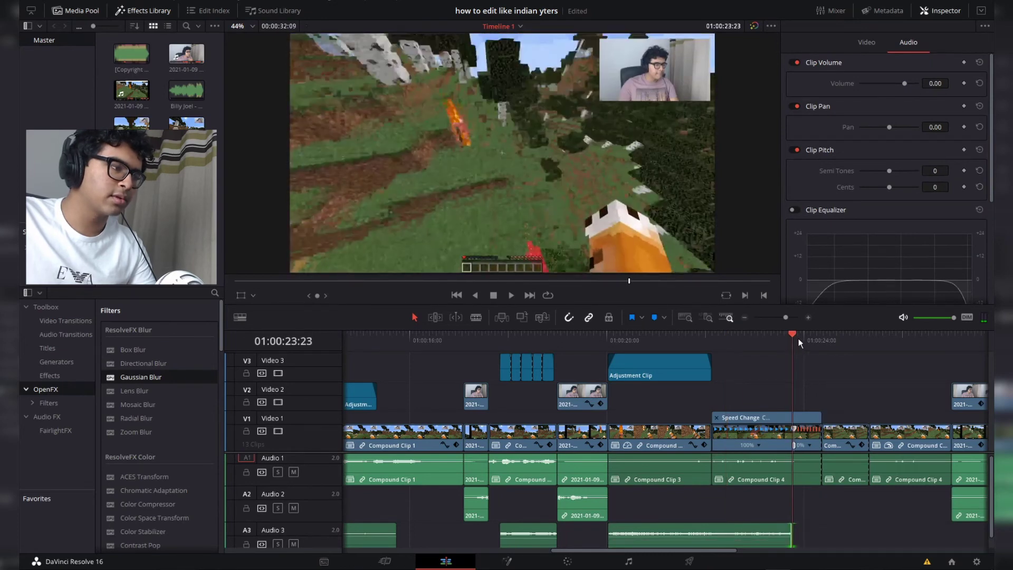
pyautogui.click(590, 340)
pyautogui.press('space')
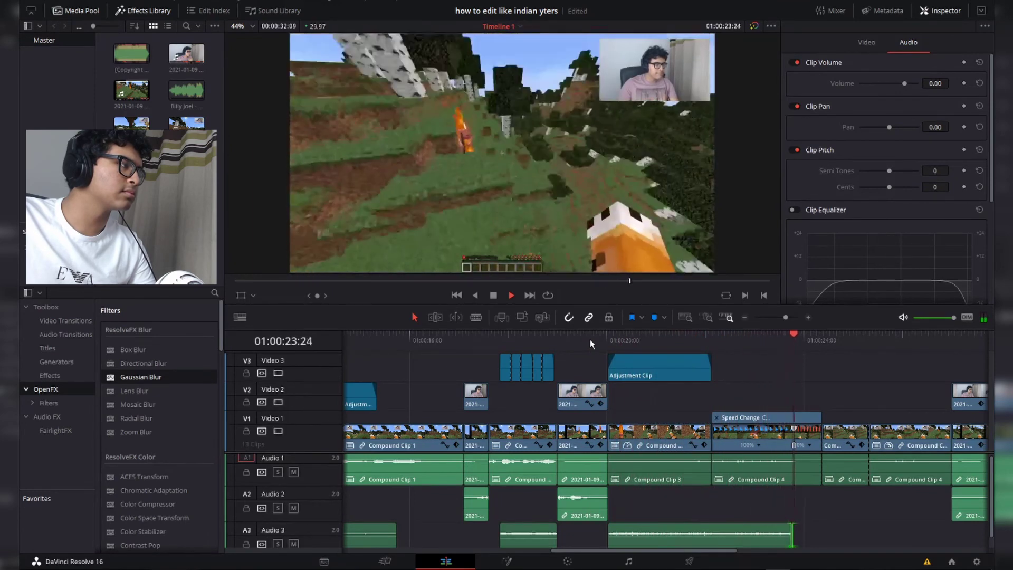
pyautogui.scroll(-2, 709, 451)
pyautogui.press('space')
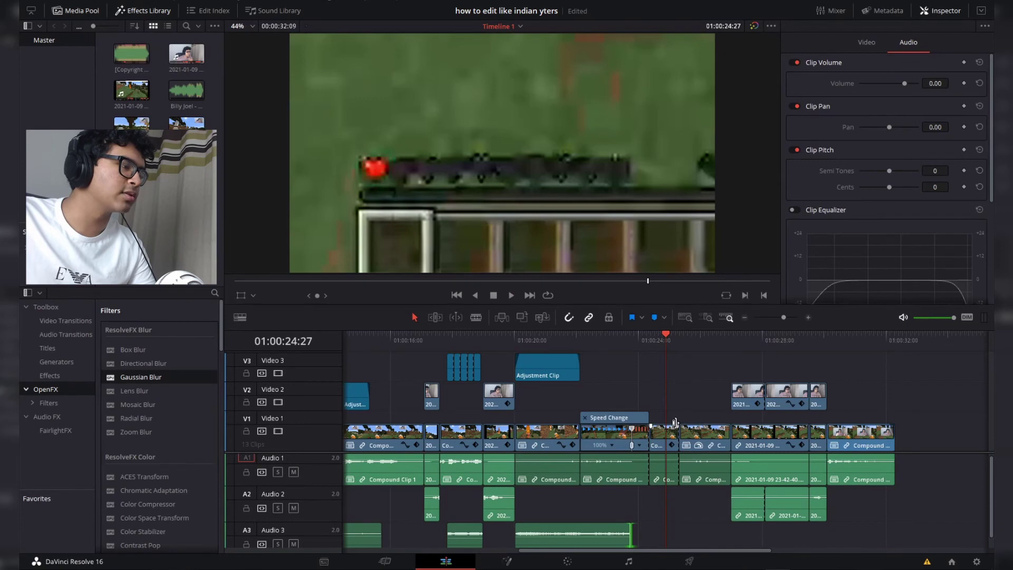
# - Place The Lion Sleeps Tonight EARRAPE from the Earrape folder on Audio 3 at -8.72 dB
pyautogui.click(175, 568)
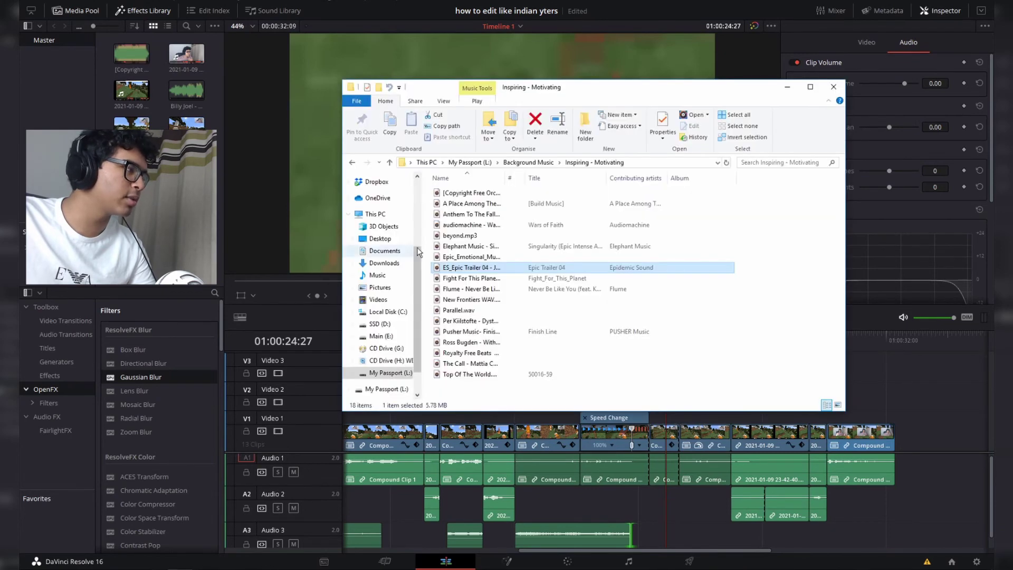
pyautogui.click(514, 163)
pyautogui.doubleClick(467, 213)
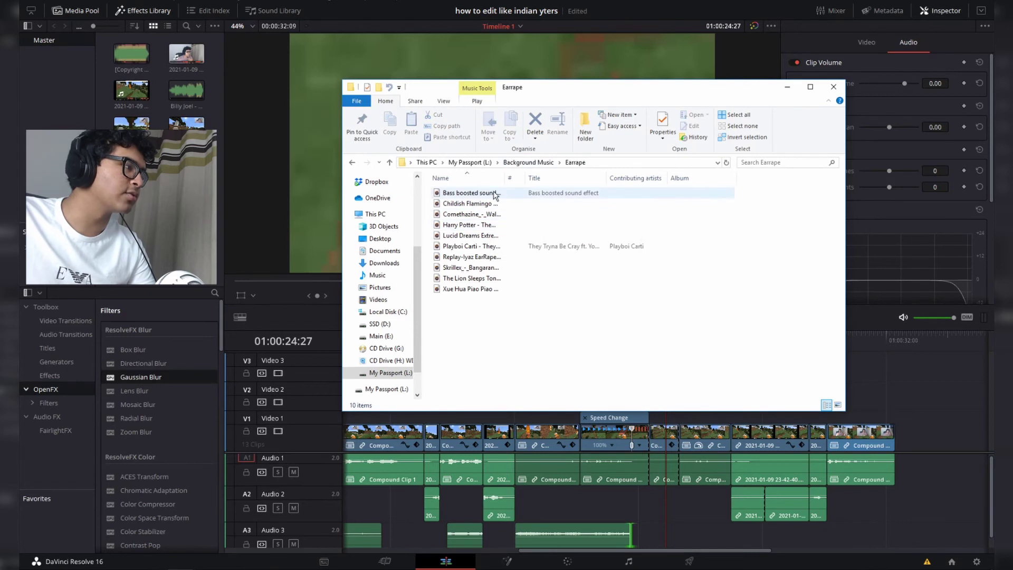
pyautogui.moveTo(479, 277); pyautogui.dragTo(818, 538)
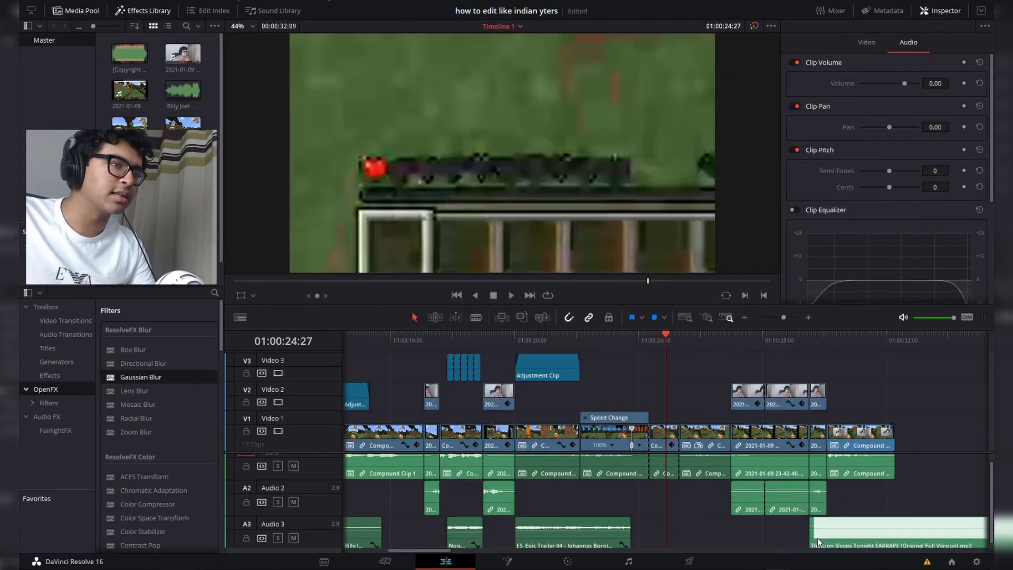
pyautogui.scroll(-1, 724, 520)
pyautogui.moveTo(845, 522)
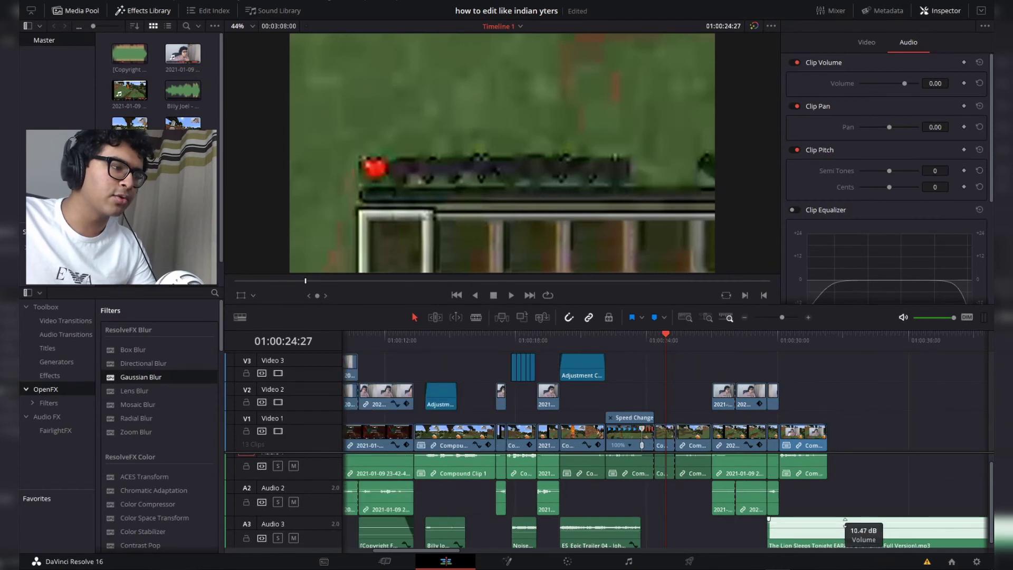
pyautogui.moveTo(845, 526); pyautogui.dragTo(841, 530)
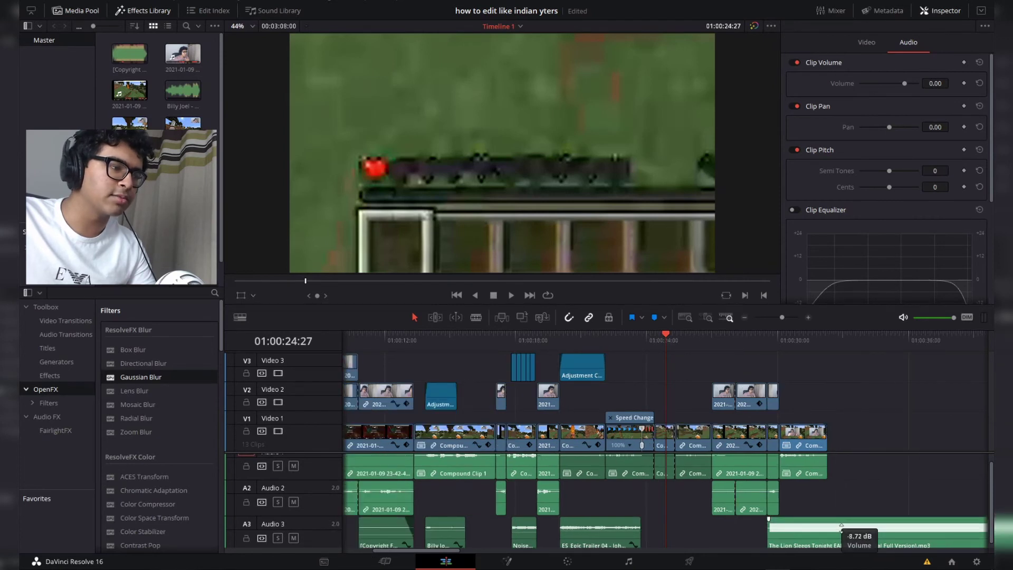
pyautogui.click(843, 345)
pyautogui.press('space')
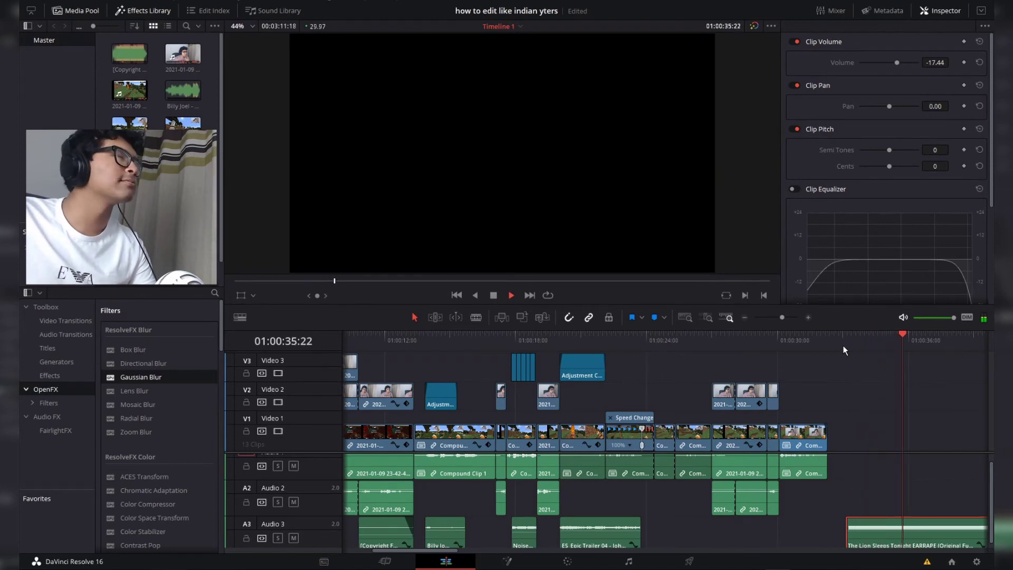
# - Move the Lion Sleeps Tonight clip earlier and lower its volume to -28.78
pyautogui.moveTo(878, 528); pyautogui.dragTo(682, 527)
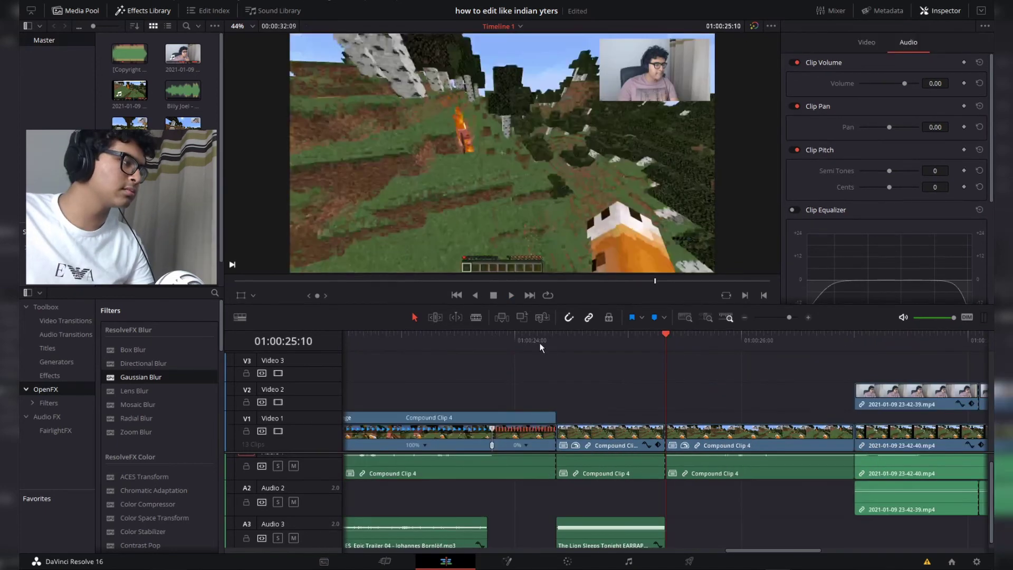
pyautogui.click(531, 338)
pyautogui.press('space')
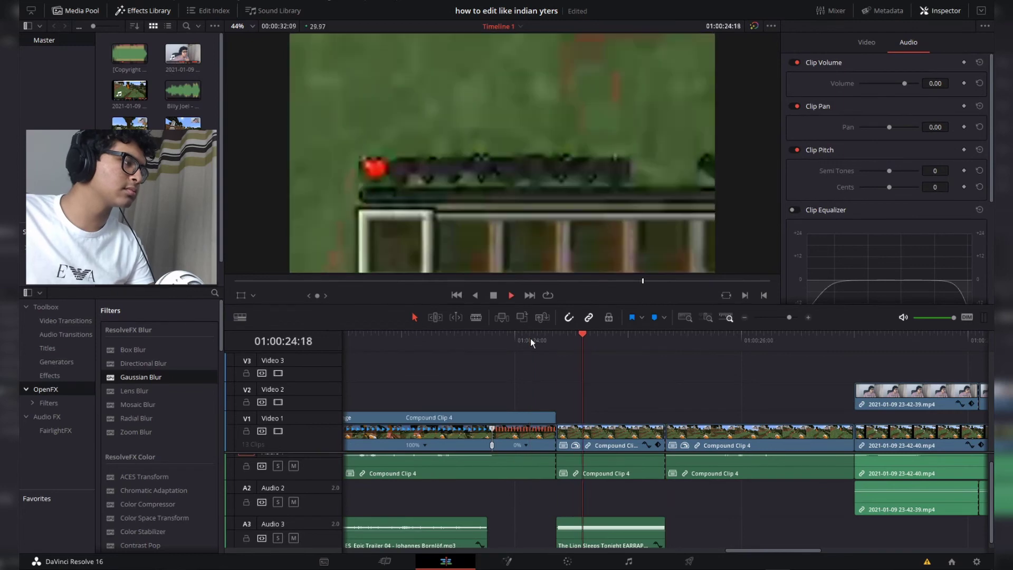
pyautogui.press('space')
pyautogui.click(600, 529)
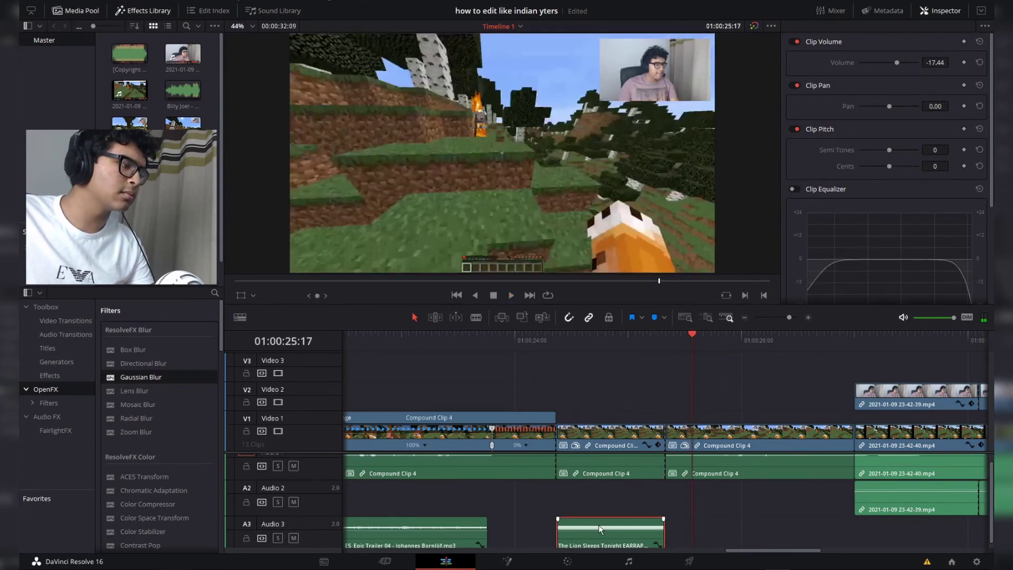
pyautogui.moveTo(890, 62); pyautogui.dragTo(892, 61)
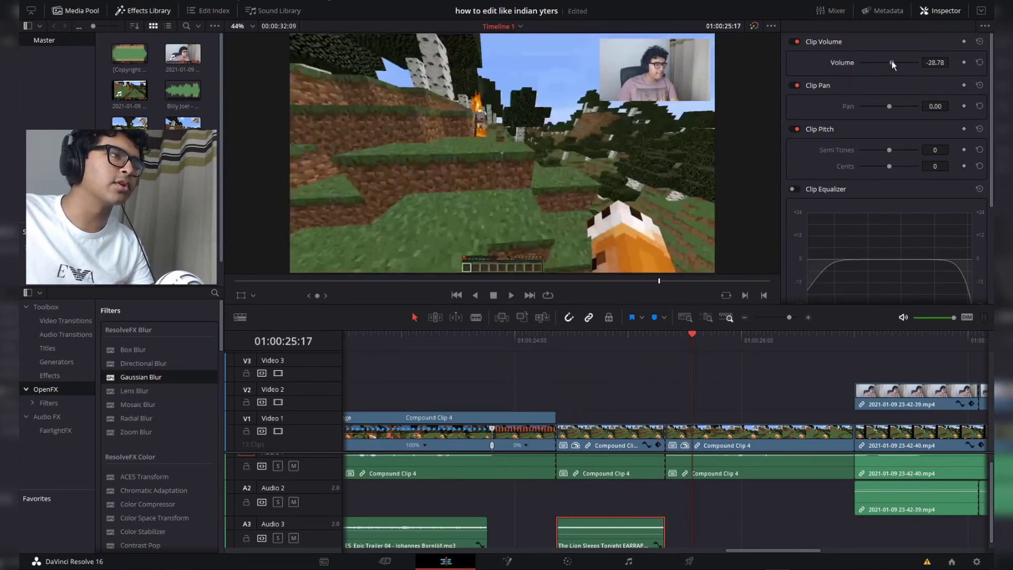
pyautogui.click(463, 350)
pyautogui.press('space')
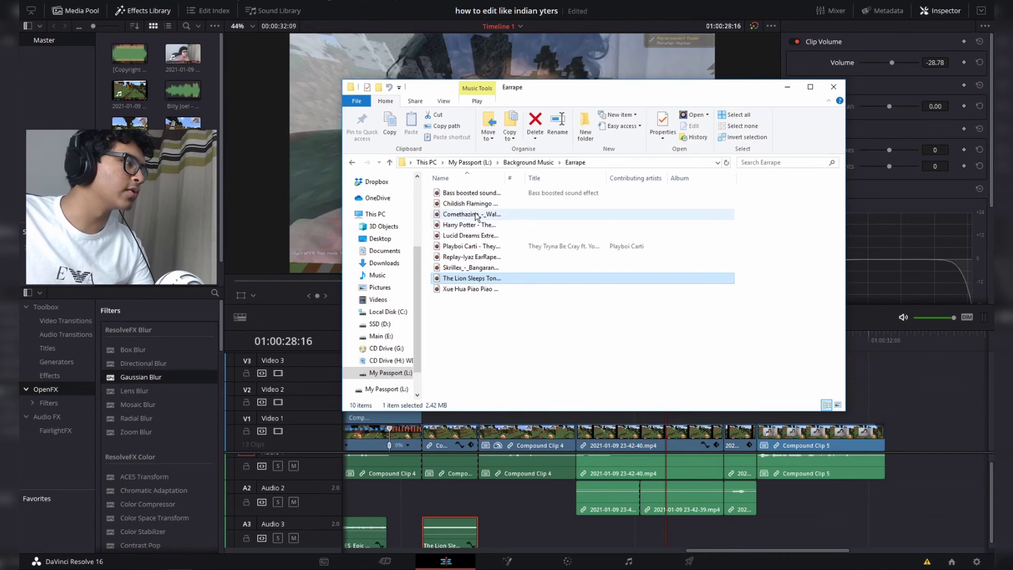
# - Place the Comethazine 'Walk' track on Audio 3 and lower its volume to -22.00
pyautogui.moveTo(475, 215); pyautogui.dragTo(741, 534)
pyautogui.click(809, 338)
pyautogui.press('space')
pyautogui.scroll(-2, 708, 453)
pyautogui.click(771, 534)
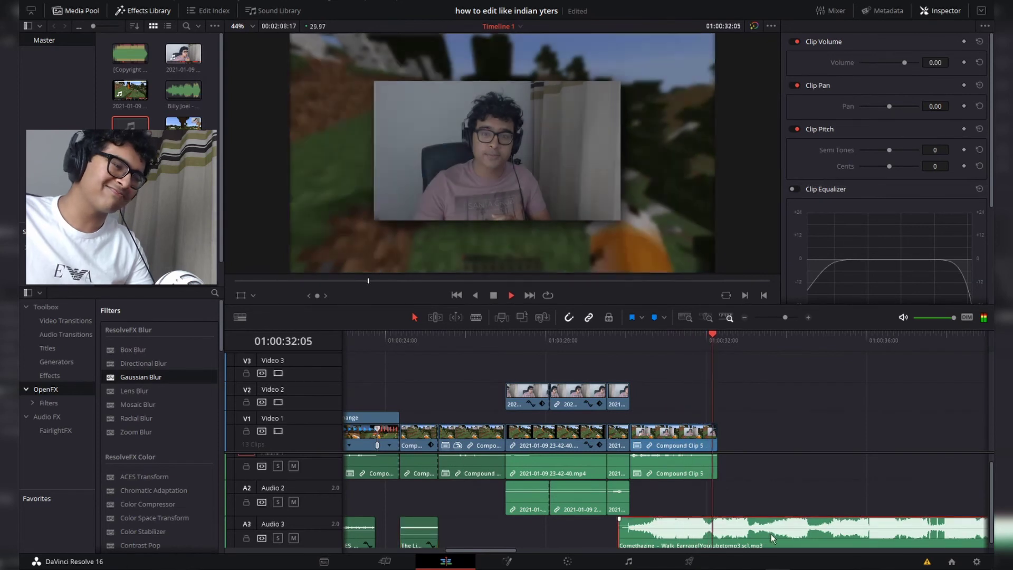
pyautogui.moveTo(897, 62)
pyautogui.mouseDown()
pyautogui.moveTo(886, 62)
pyautogui.moveTo(899, 63)
pyautogui.mouseUp()
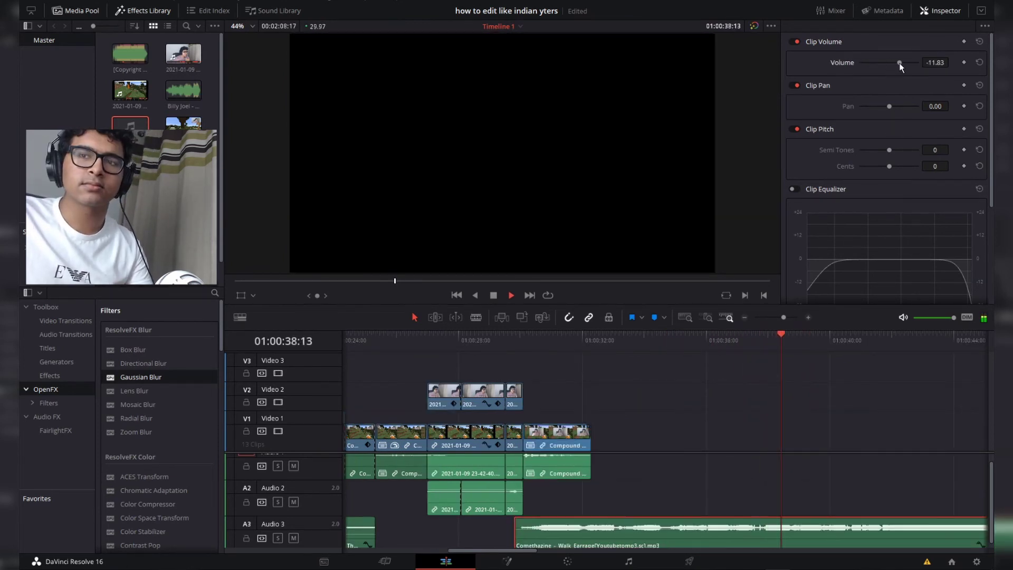
# - Split the Comethazine clip at the playhead to trim it to a short piece
pyautogui.click(872, 473)
pyautogui.click(873, 534)
pyautogui.hotkey('ctrl', 'b')
pyautogui.press('space')
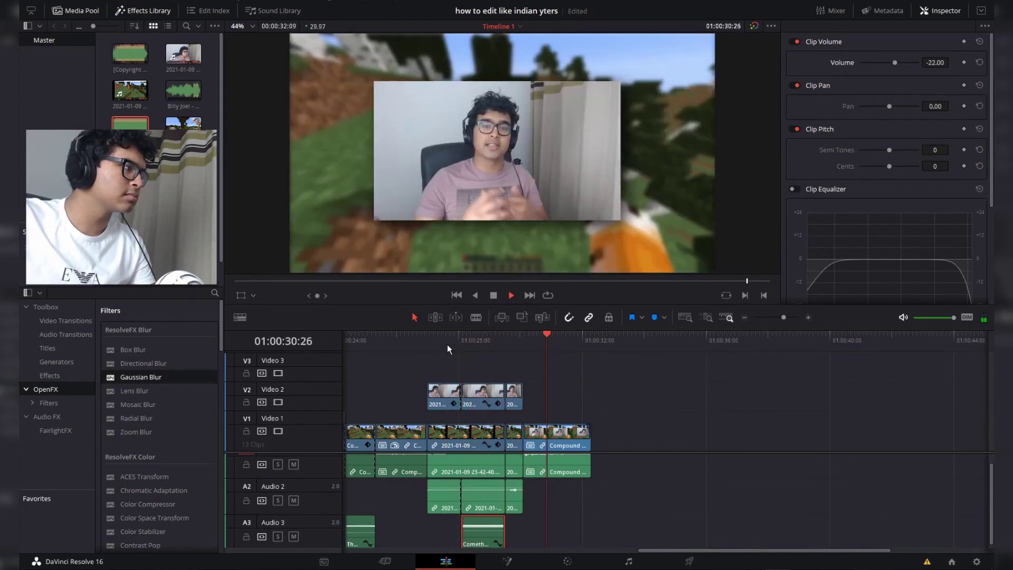
pyautogui.press('space')
pyautogui.click(546, 437)
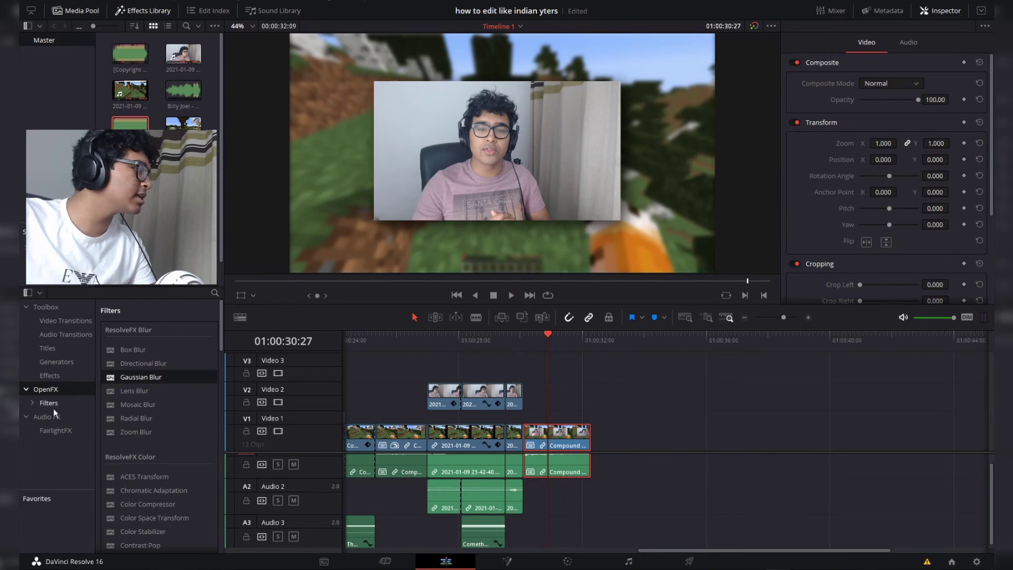
# - Apply Camera Shake: Motion/Speed Scale 0.458, Pan 0.186, Tilt 0.169, PTR Speed 0.390
pyautogui.scroll(-15, 141, 417)
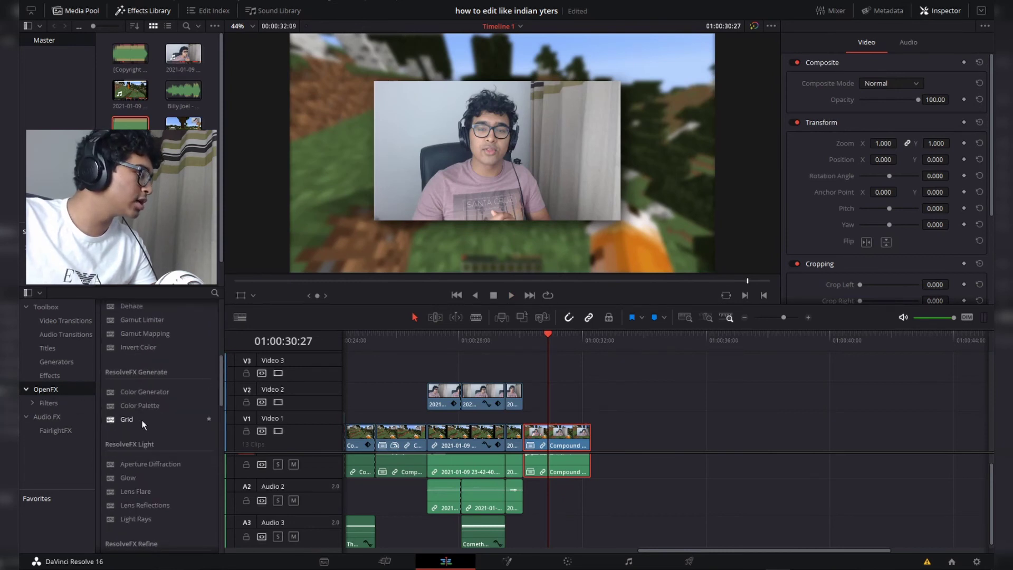
pyautogui.moveTo(133, 414); pyautogui.dragTo(559, 433)
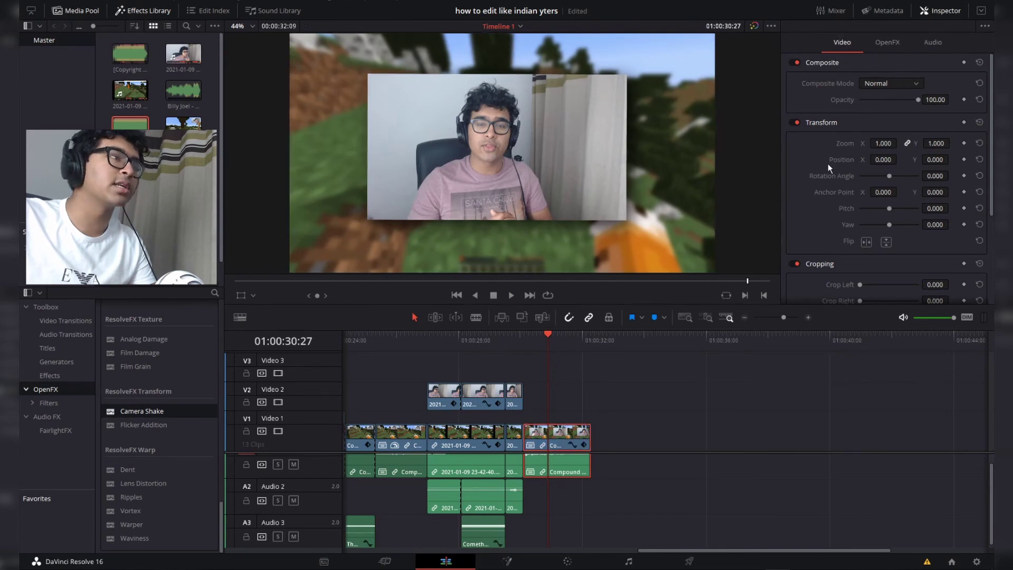
pyautogui.click(886, 43)
pyautogui.click(873, 84)
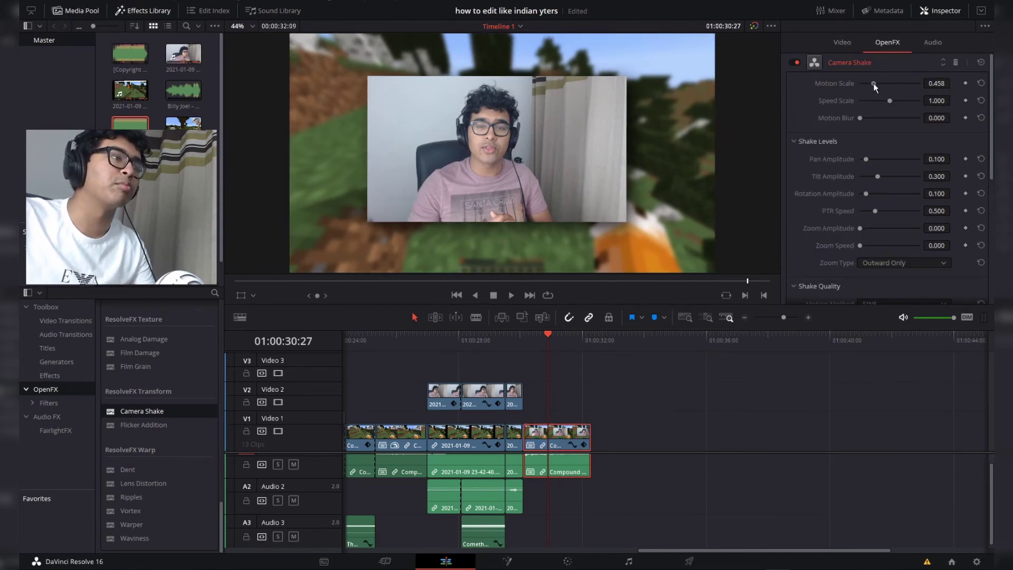
pyautogui.click(873, 101)
pyautogui.click(871, 159)
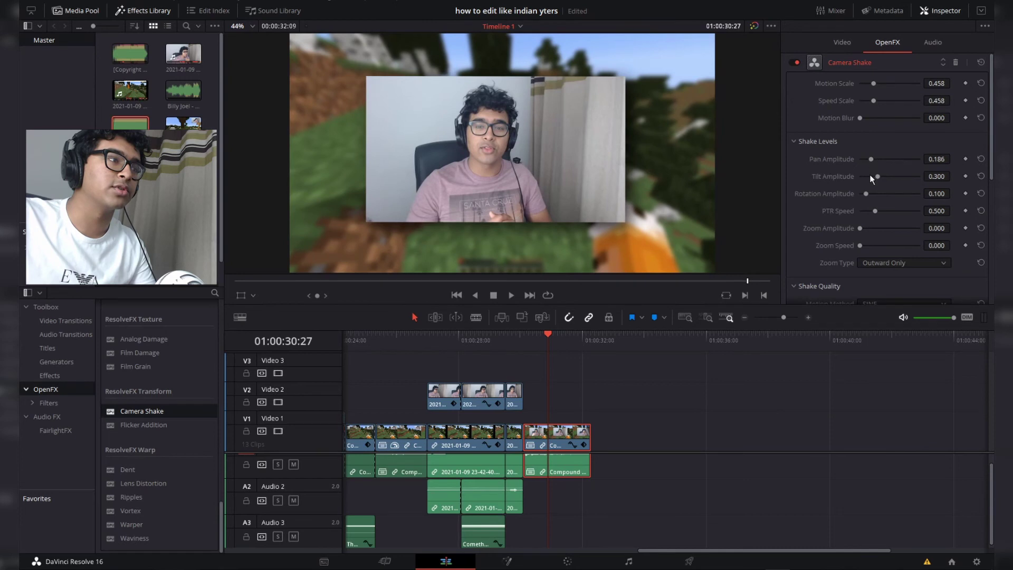
pyautogui.click(870, 177)
pyautogui.click(872, 210)
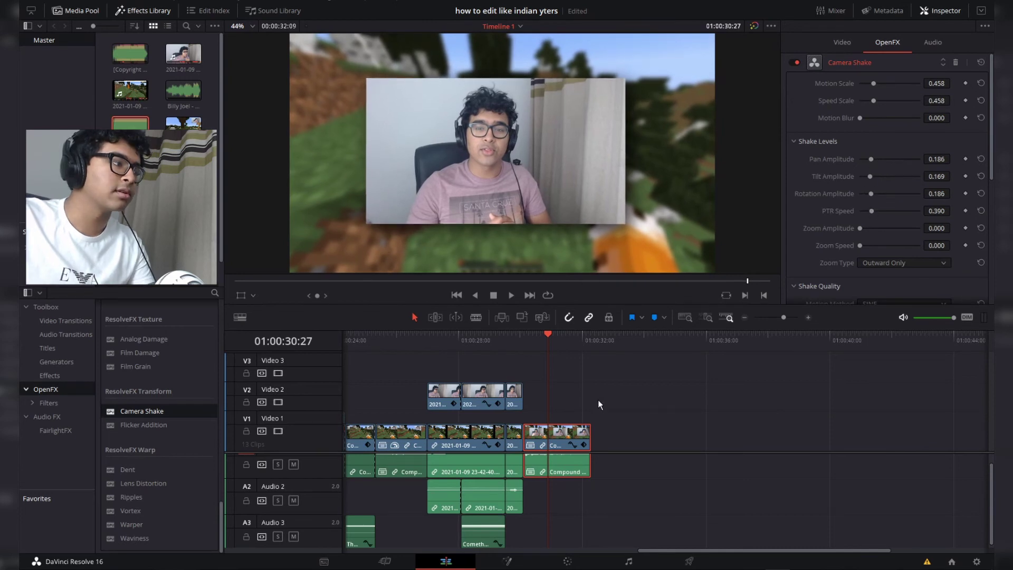
pyautogui.press('space')
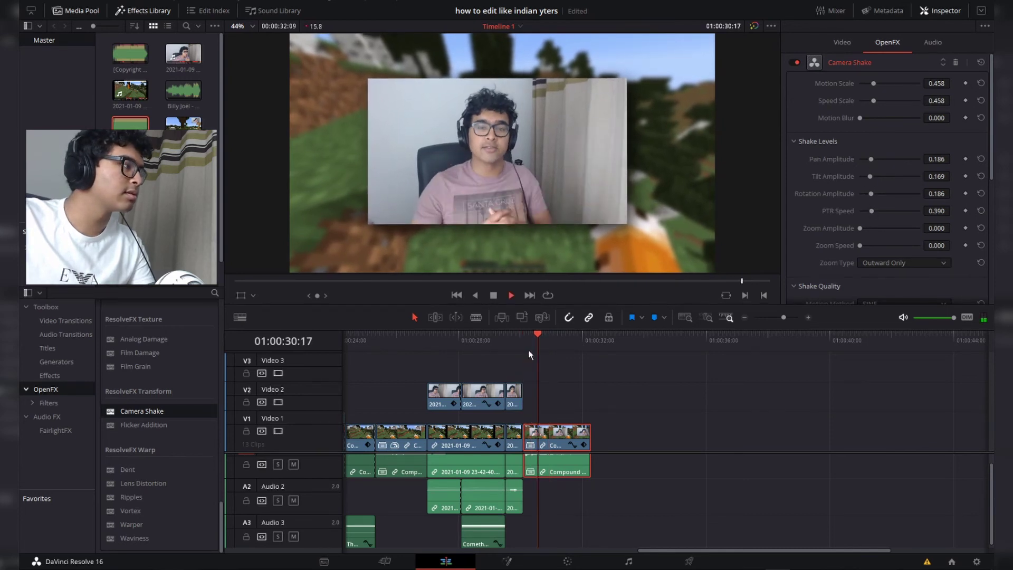
pyautogui.press('space')
pyautogui.hotkey('alt', 'Tab')
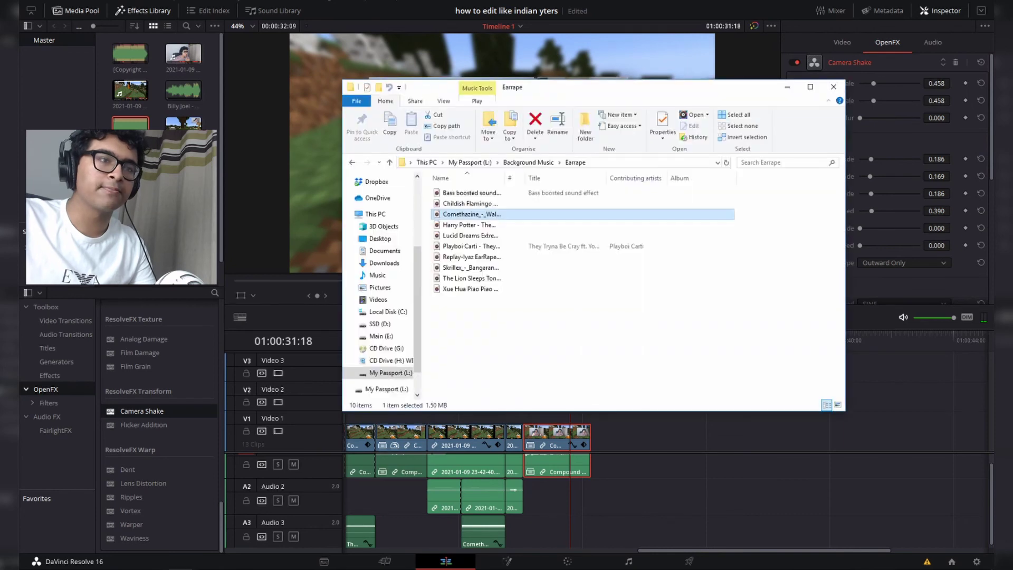
# - Place Marty Gots a Plan.mp3 from Kevin Macleod Style Music on Audio 3 near 01:00:32
pyautogui.click(479, 164)
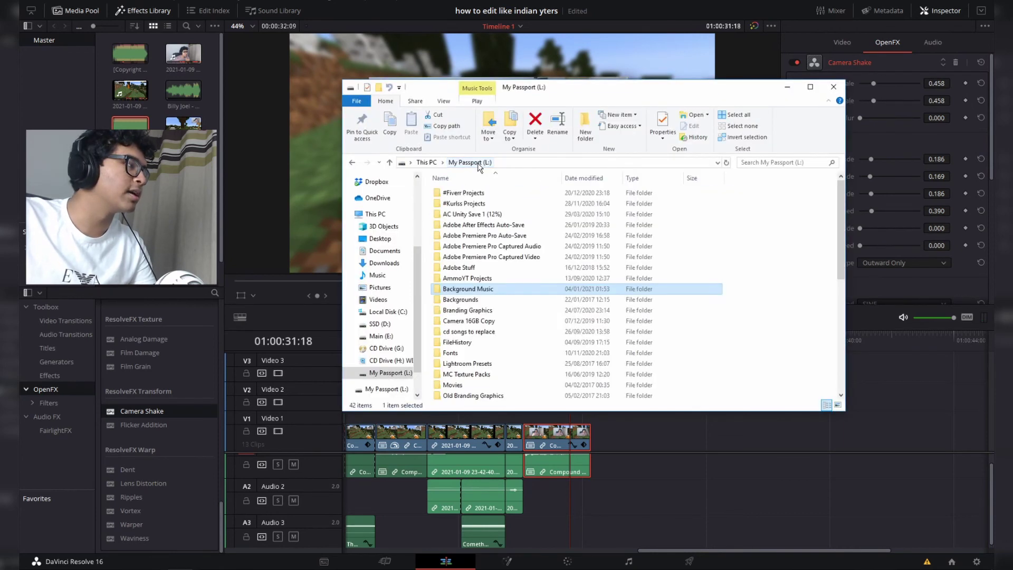
pyautogui.doubleClick(470, 292)
pyautogui.click(468, 290)
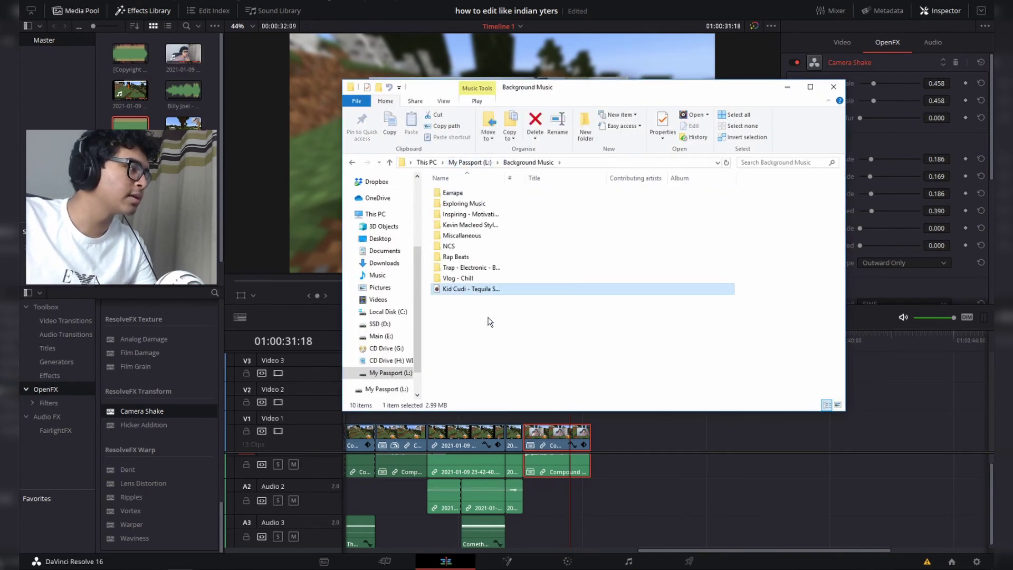
pyautogui.click(466, 225)
pyautogui.doubleClick(466, 227)
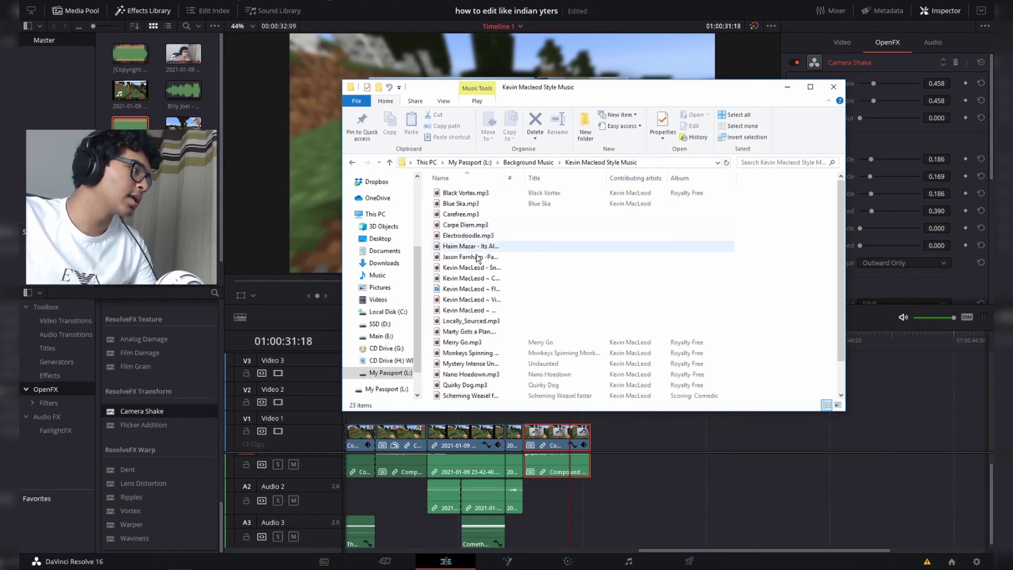
pyautogui.moveTo(475, 331); pyautogui.dragTo(610, 521)
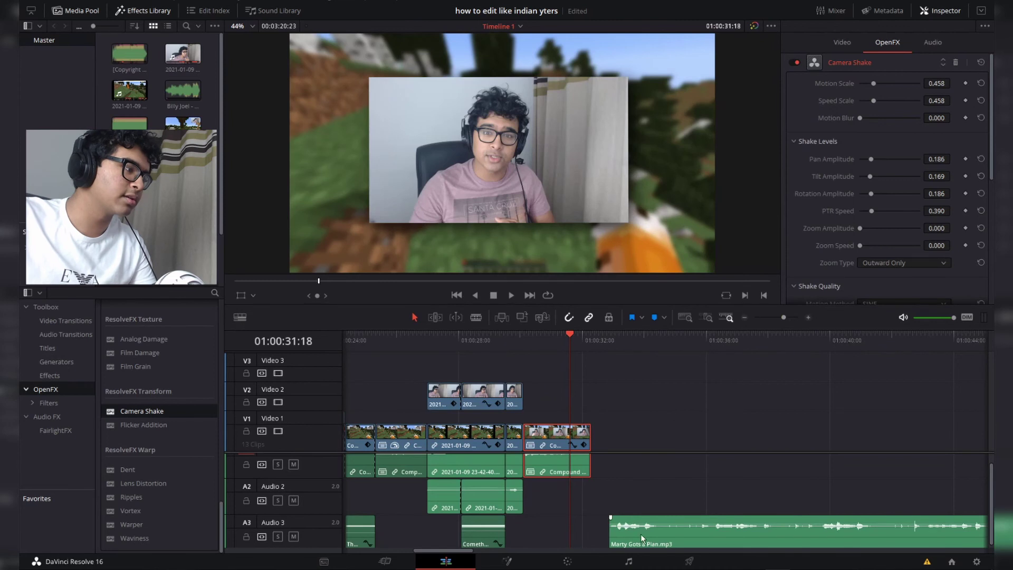
pyautogui.click(606, 340)
pyautogui.press('space')
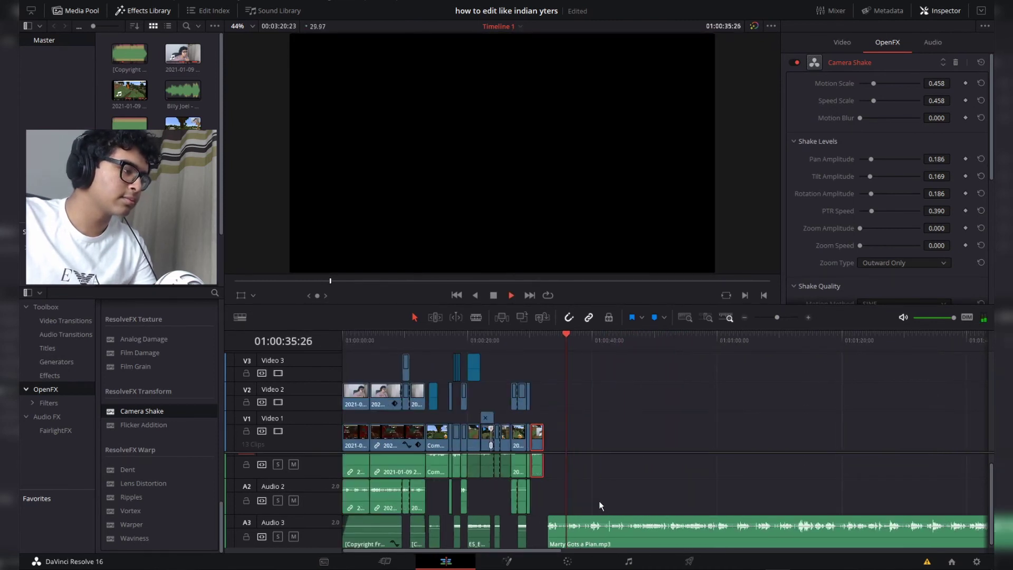
pyautogui.scroll(-5, 600, 502)
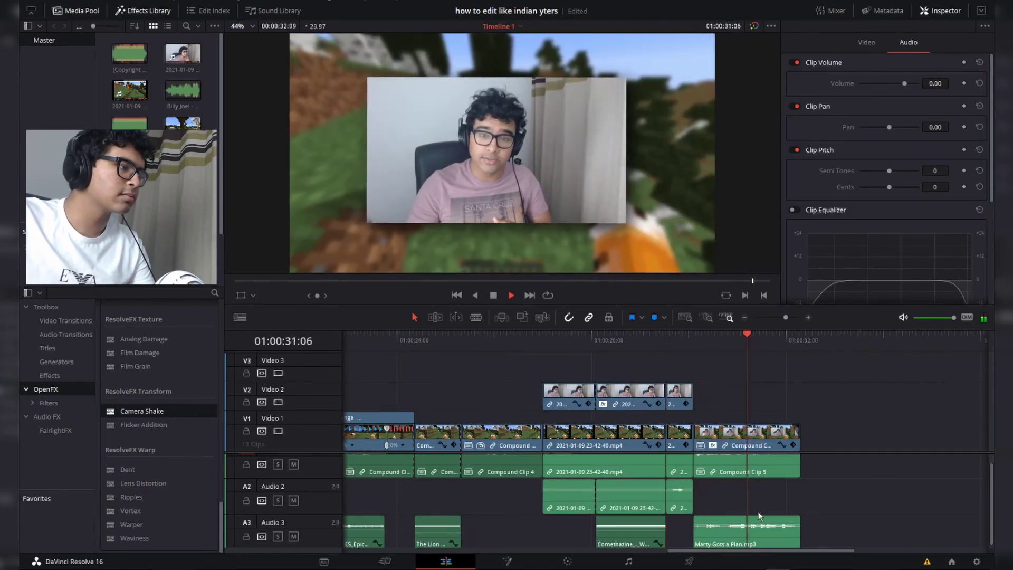
# - Lower the Marty Gots a Plan clip to -18.61 and trim its end to match the video
pyautogui.click(765, 524)
pyautogui.scroll(-1, 854, 214)
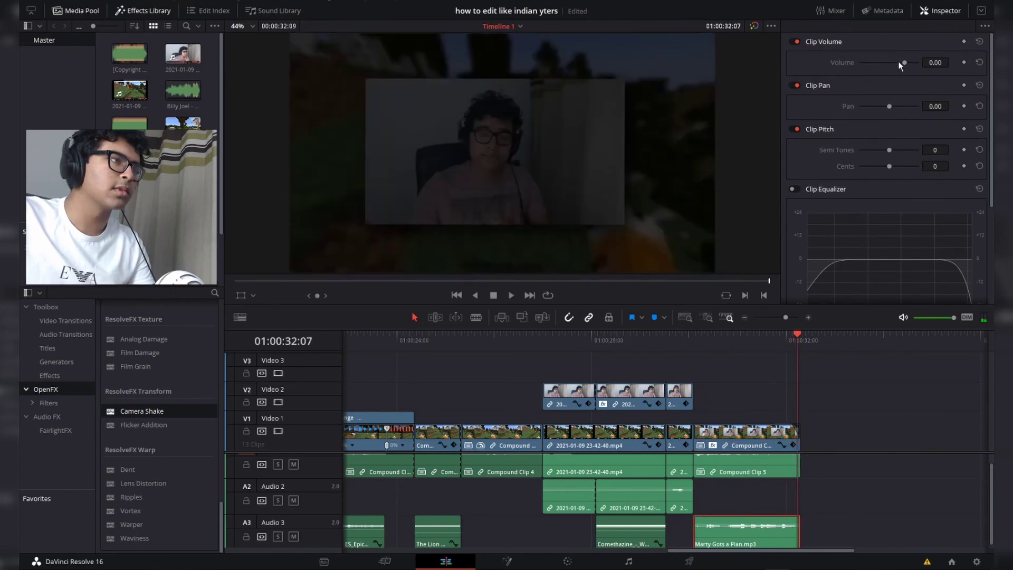
pyautogui.moveTo(897, 62); pyautogui.dragTo(894, 63)
pyautogui.click(678, 336)
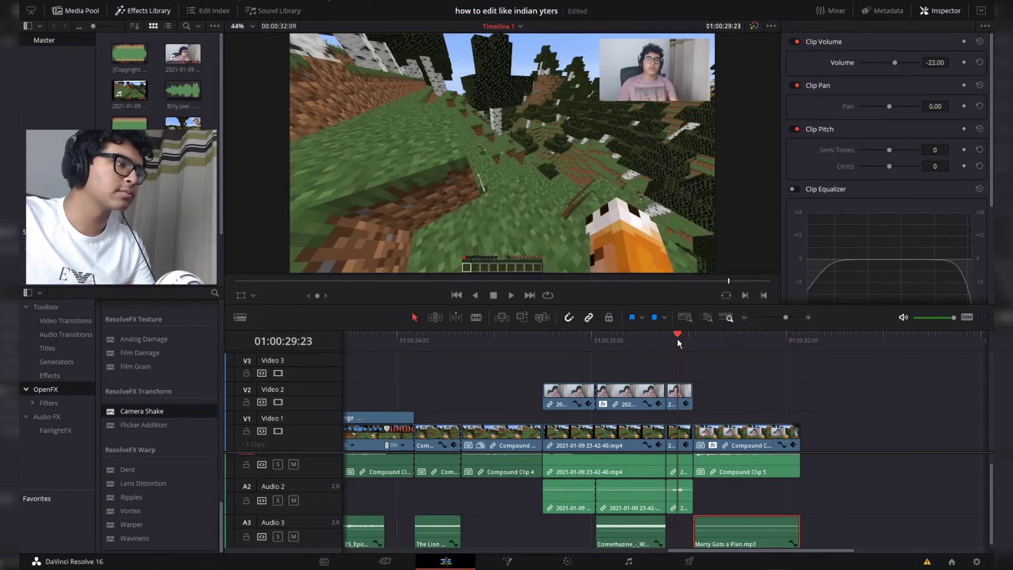
pyautogui.press('space')
pyautogui.press('space')
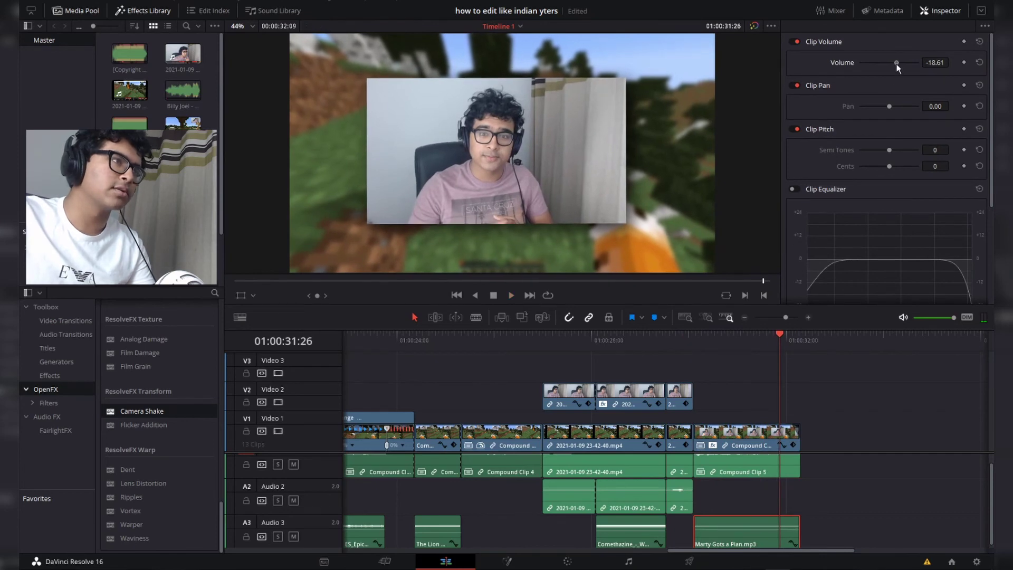
pyautogui.click(679, 339)
pyautogui.press('space')
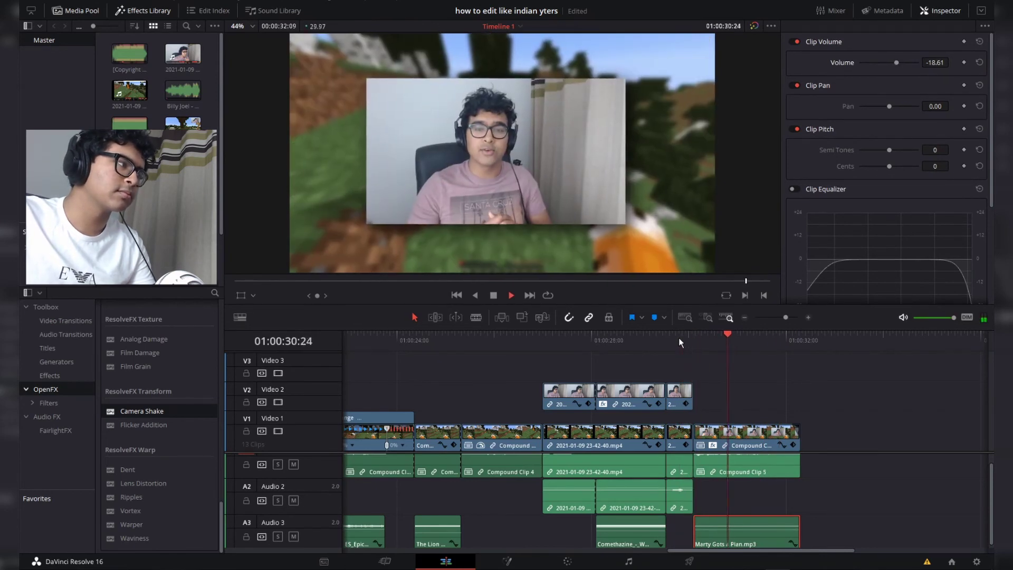
pyautogui.moveTo(800, 525); pyautogui.dragTo(791, 525)
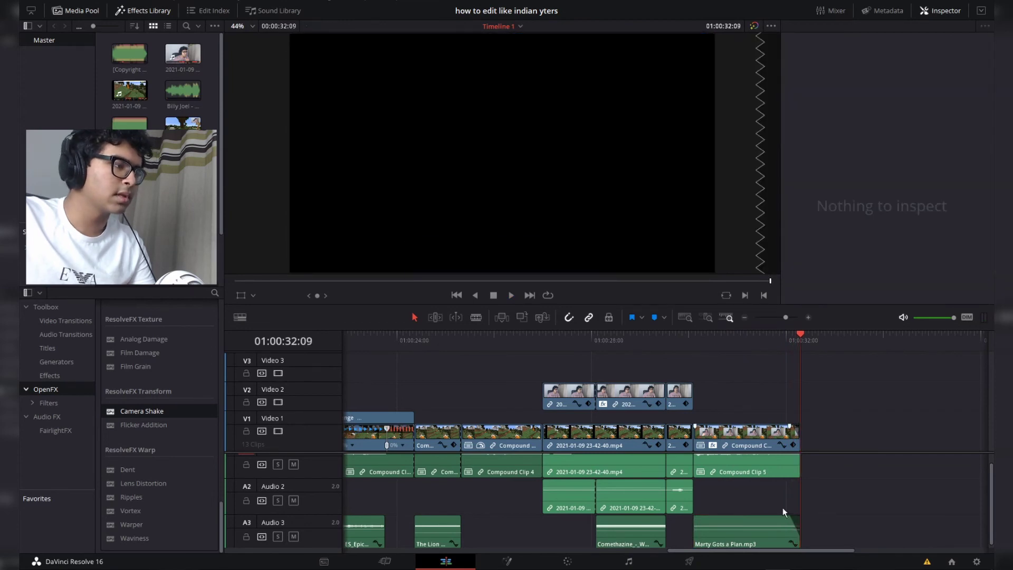
pyautogui.moveTo(673, 341); pyautogui.dragTo(94, 378)
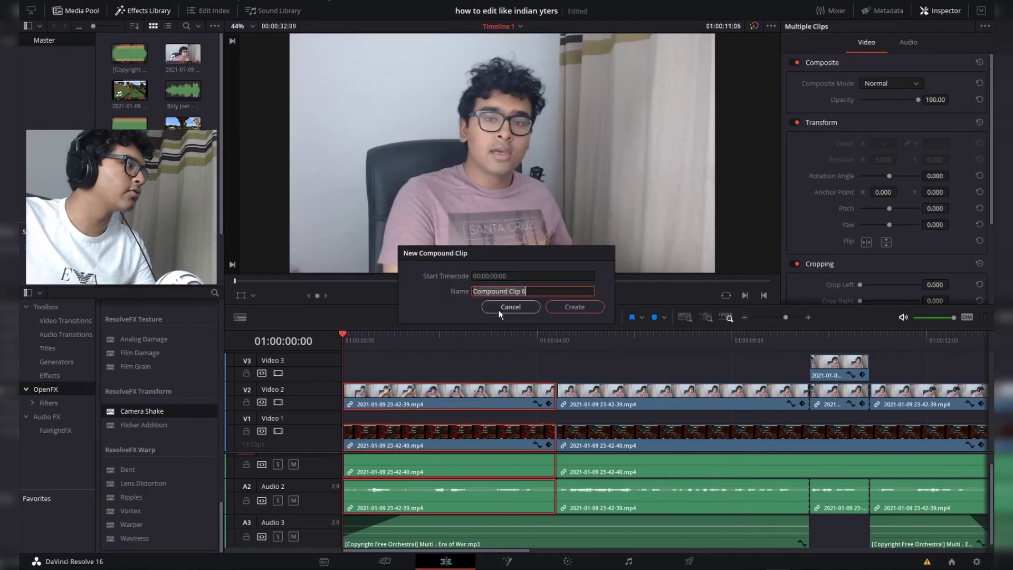
# - Merge the opening webcam and gameplay clips into Compound Clip 6 and play from the start
pyautogui.click(574, 310)
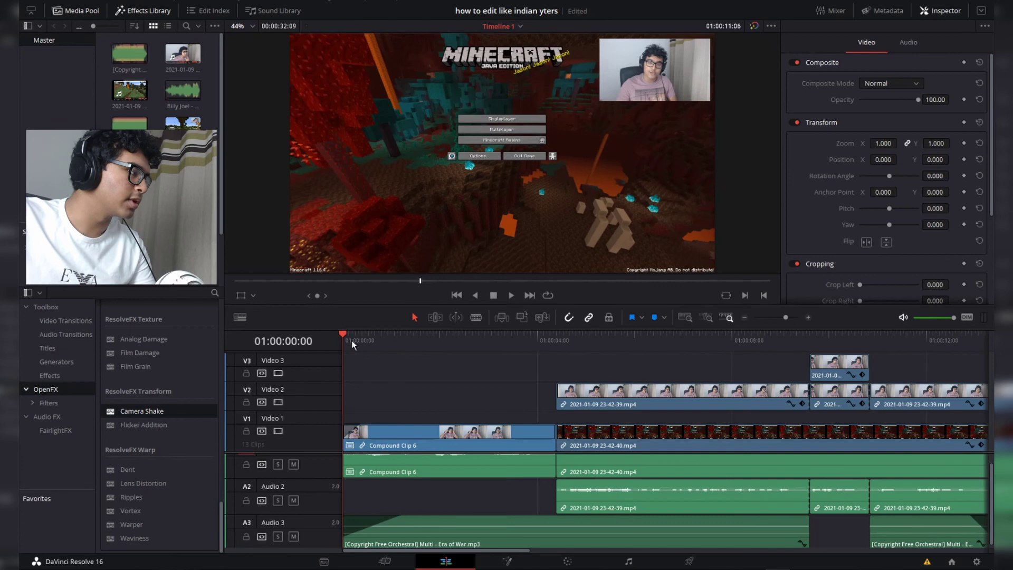
pyautogui.press('space')
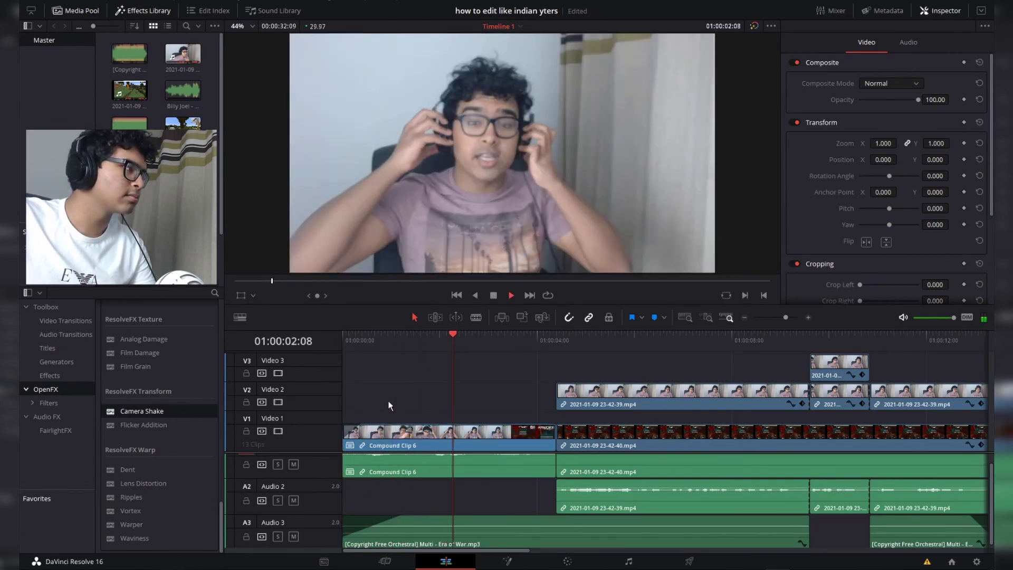
pyautogui.scroll(-3, 404, 445)
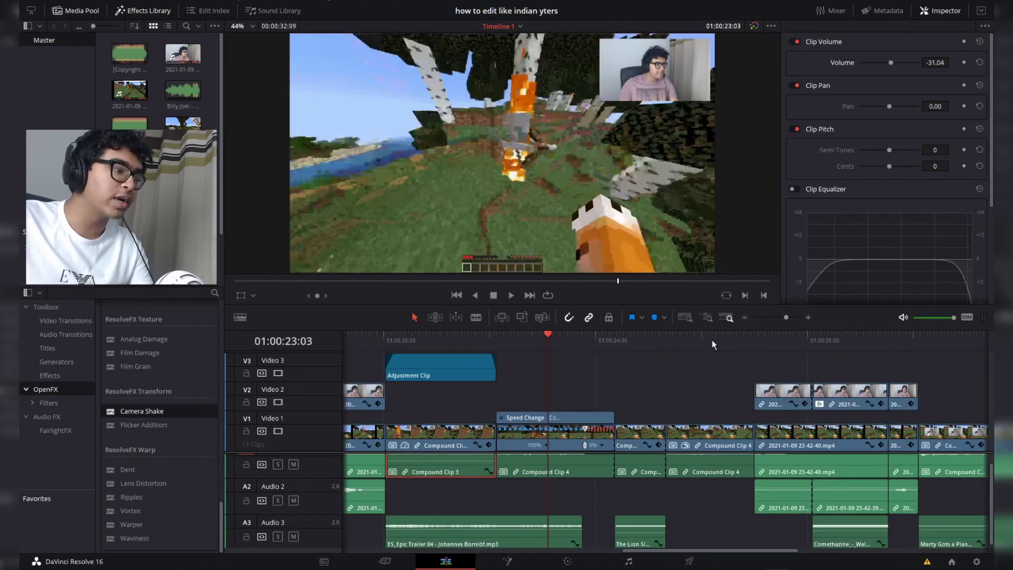
# - On the Deliver page, set the render output location to L:\Videos
pyautogui.click(688, 562)
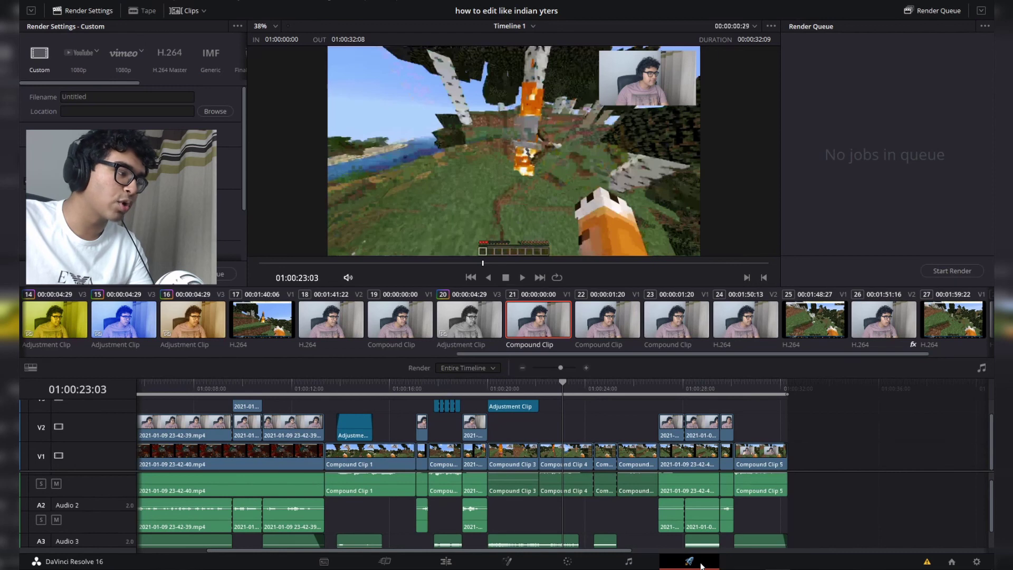
pyautogui.click(215, 111)
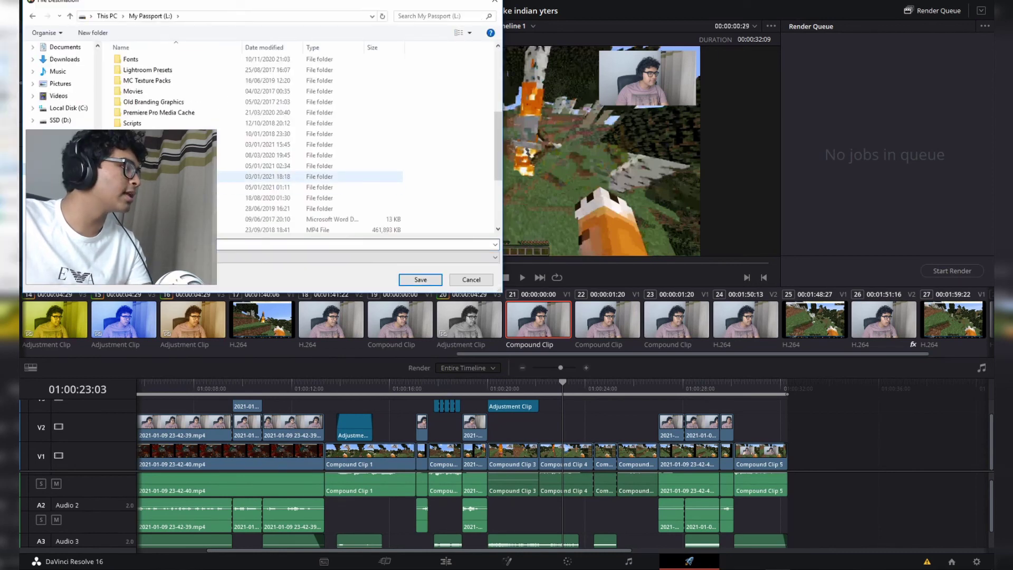
pyautogui.doubleClick(158, 187)
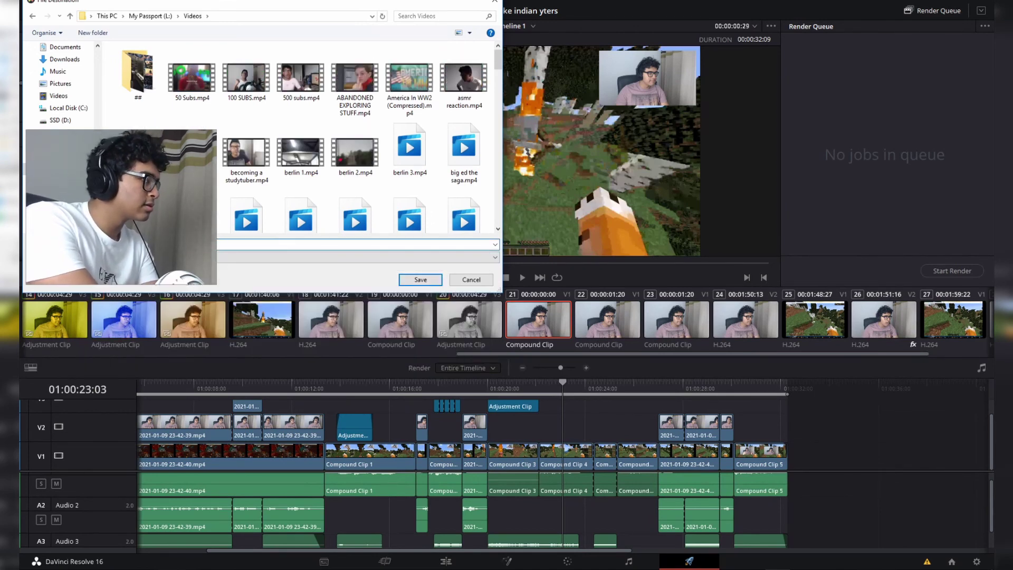
pyautogui.click(412, 281)
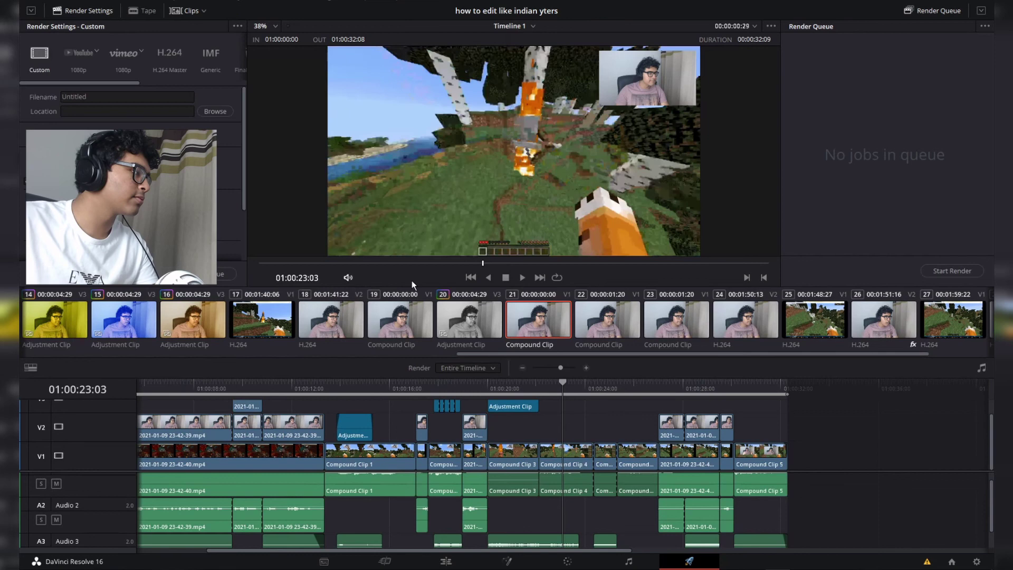
# - Set the format to MP4, review the audio settings, and queue Timeline 1 as Job 1
pyautogui.click(143, 315)
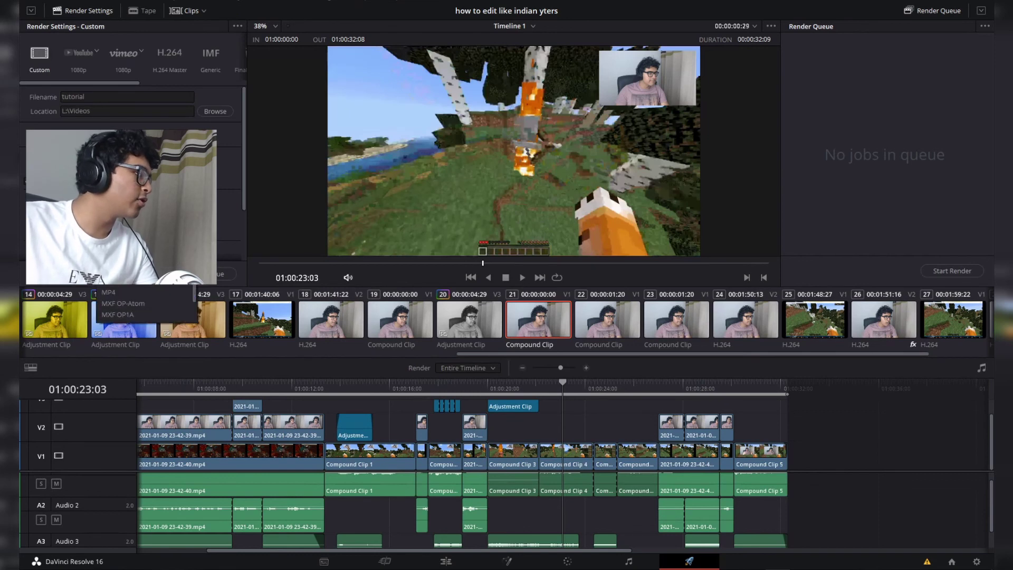
pyautogui.click(125, 292)
pyautogui.scroll(-3, 132, 184)
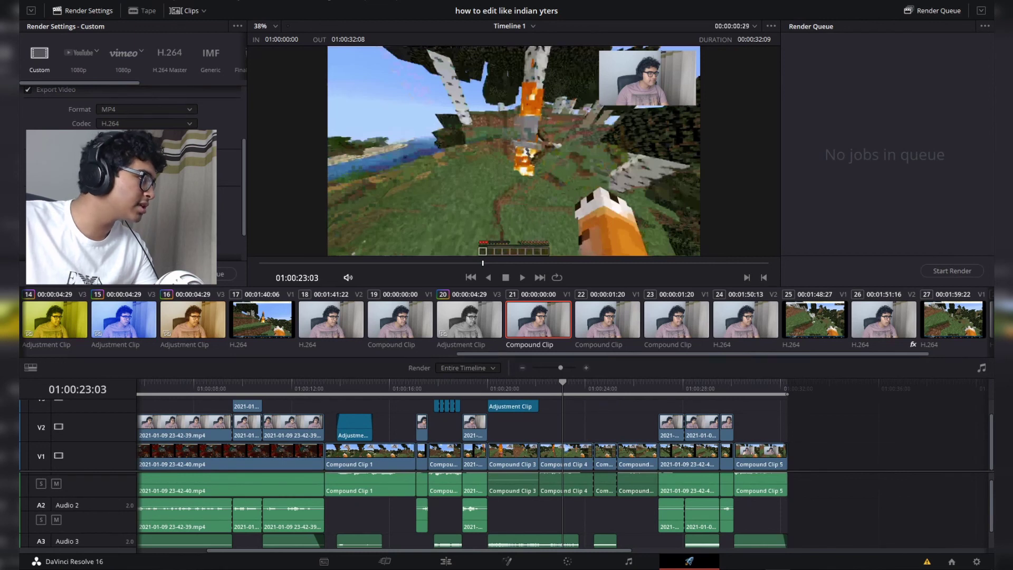
pyautogui.scroll(-3, 132, 158)
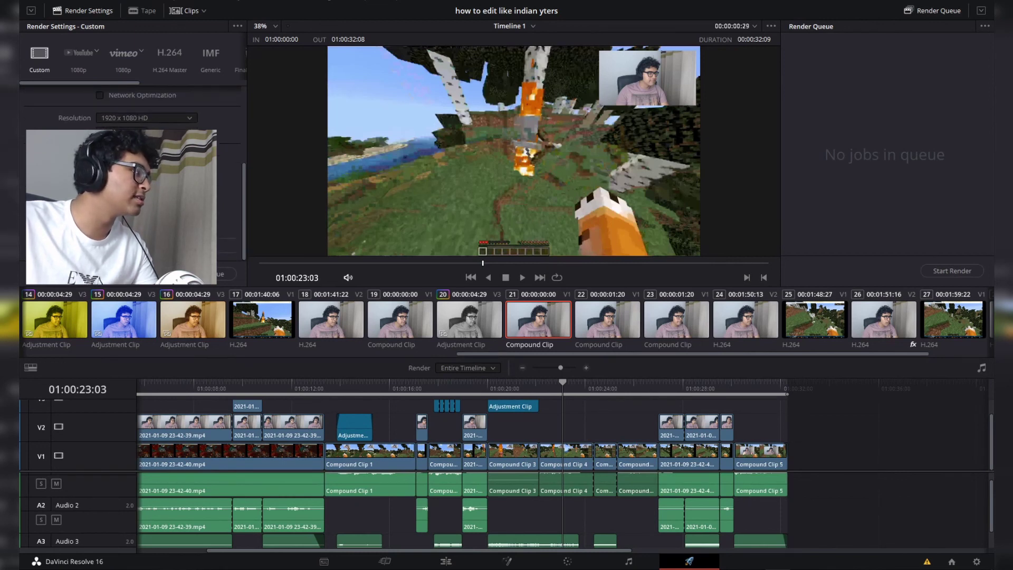
pyautogui.scroll(3, 132, 158)
pyautogui.click(127, 116)
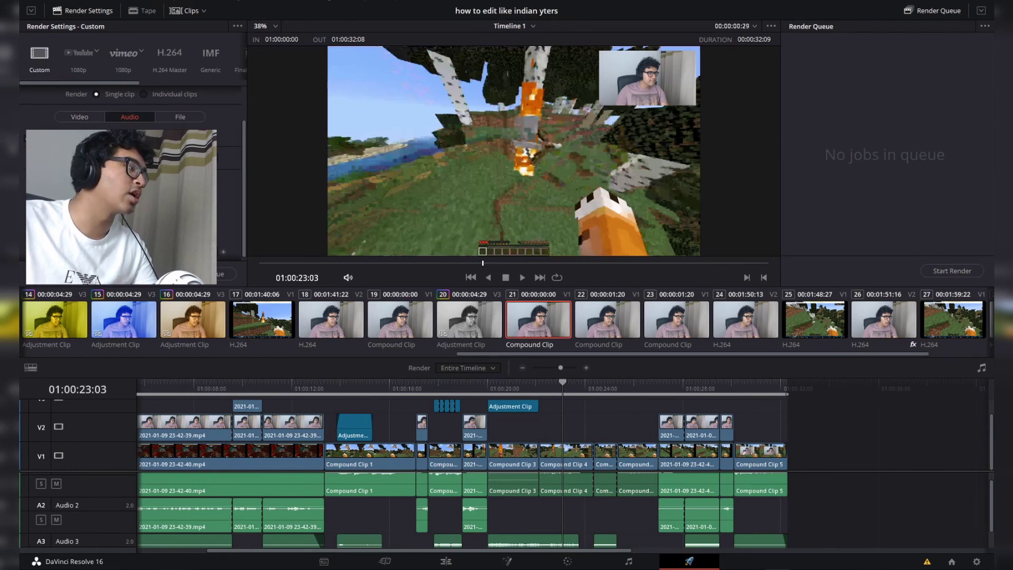
pyautogui.click(77, 118)
pyautogui.scroll(-4, 132, 158)
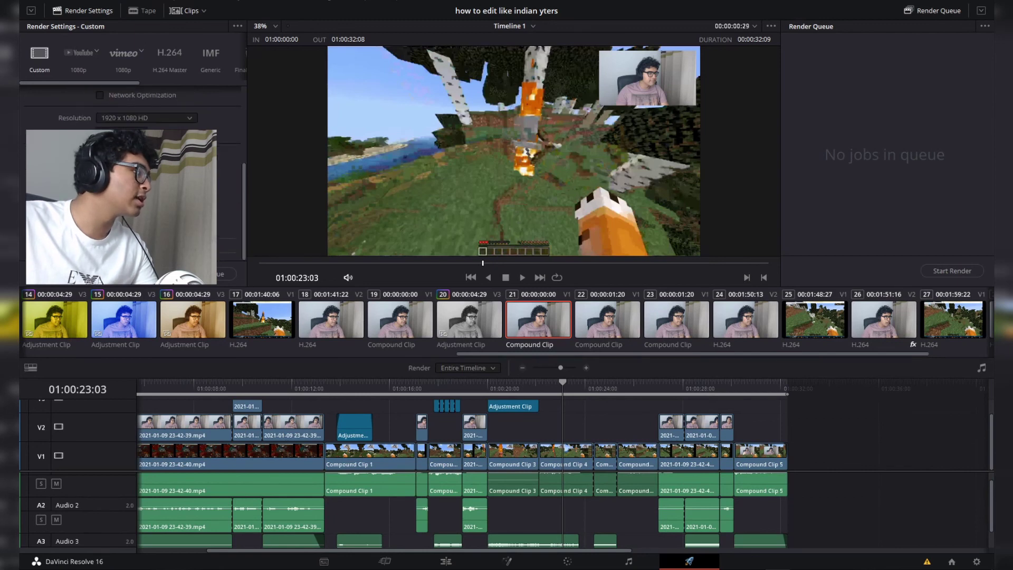
pyautogui.click(226, 273)
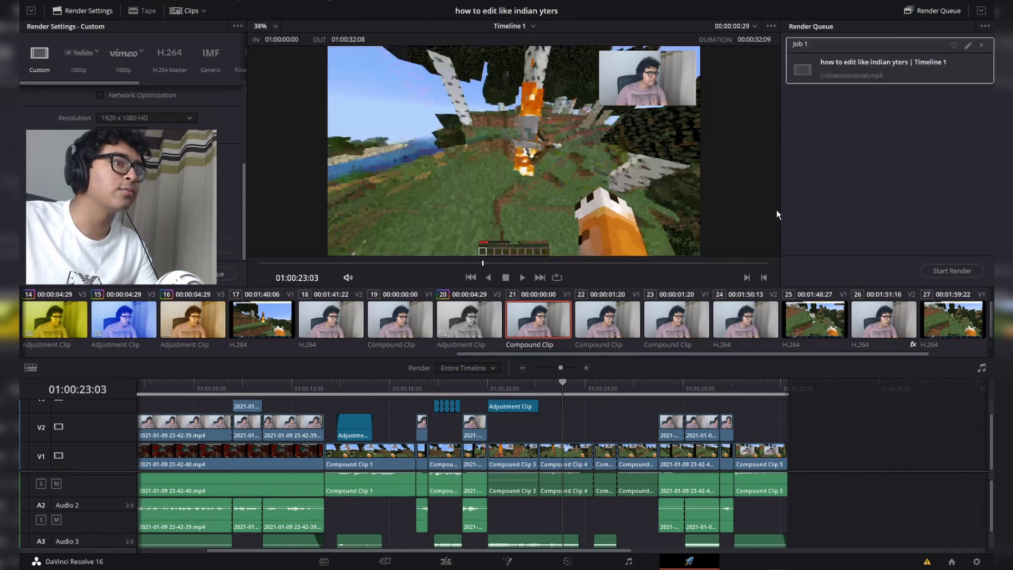